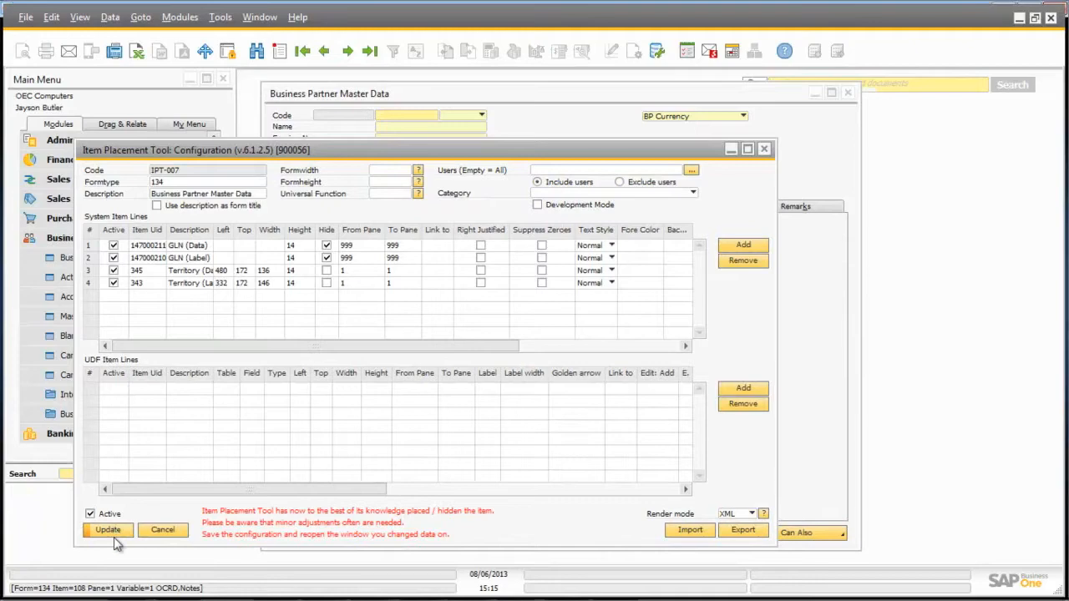
Save the pending item placement configuration, and move the BP Channel Code field below Territory, saving that placement too
{"action": "left_click", "coordinate": [115, 532]}
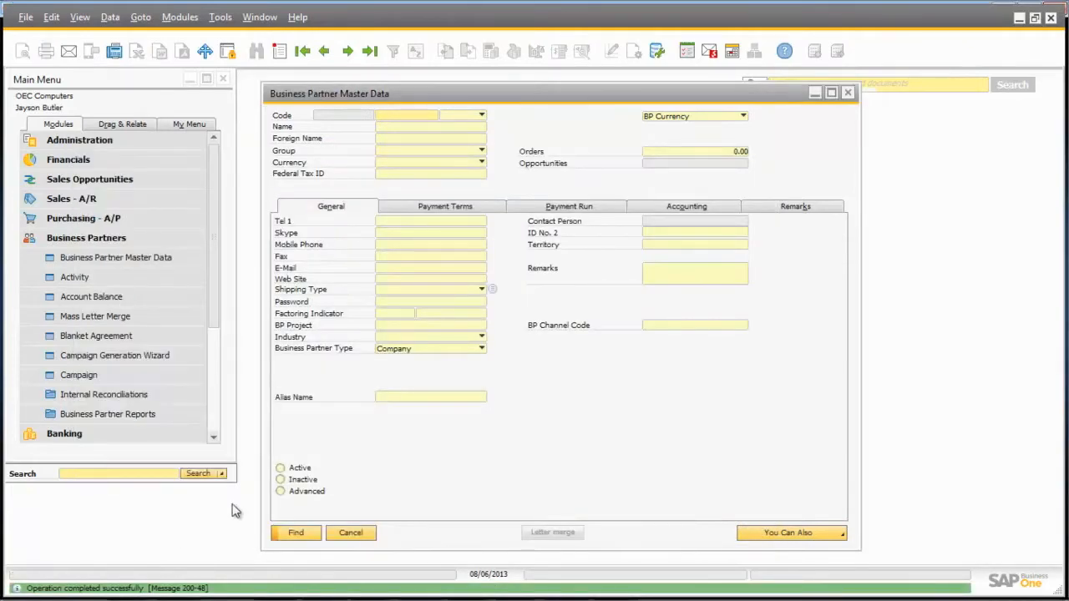
{"action": "left_click", "coordinate": [657, 325]}
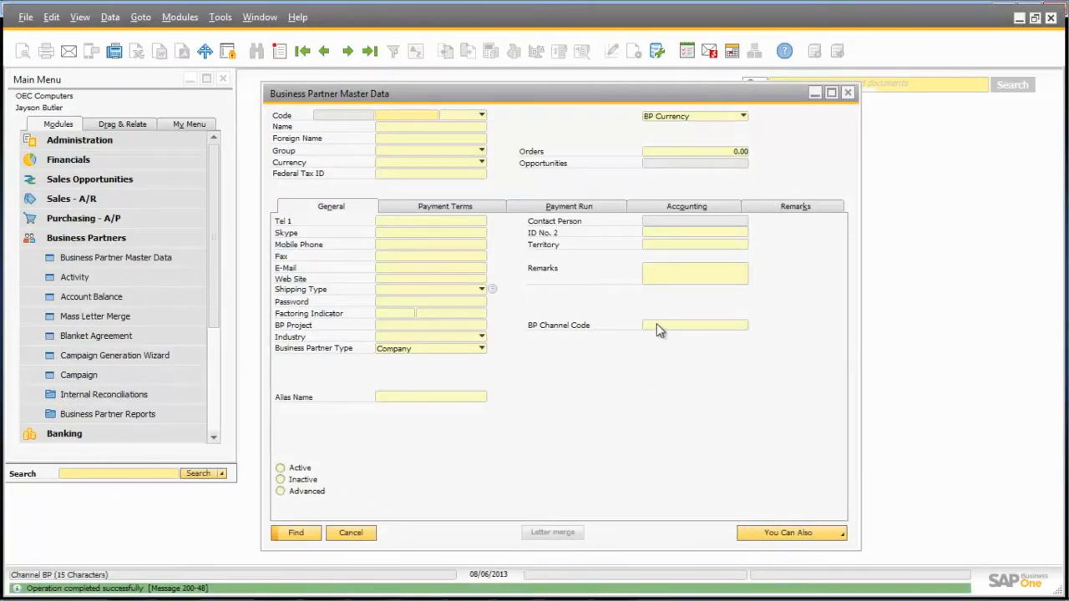
{"action": "right_click", "coordinate": [657, 323]}
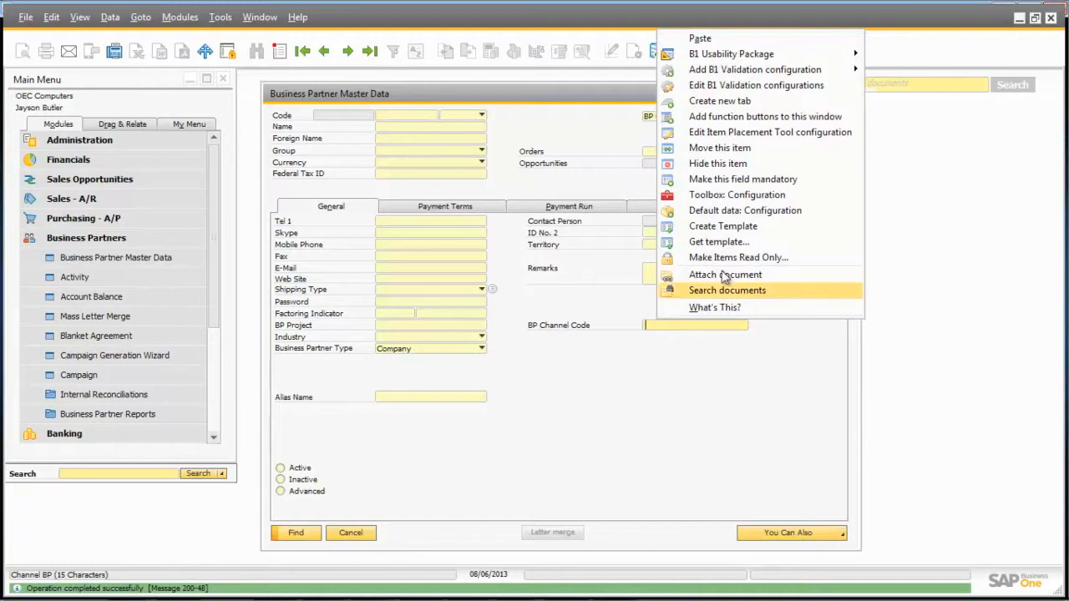
{"action": "left_click", "coordinate": [739, 147]}
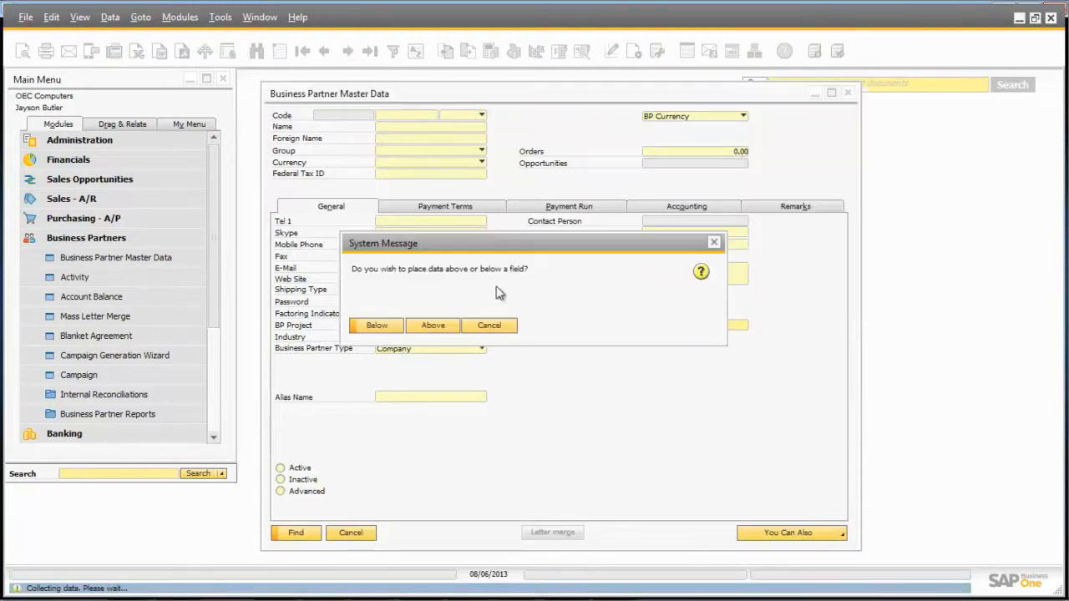
{"action": "left_click", "coordinate": [379, 325]}
{"action": "left_click", "coordinate": [381, 326]}
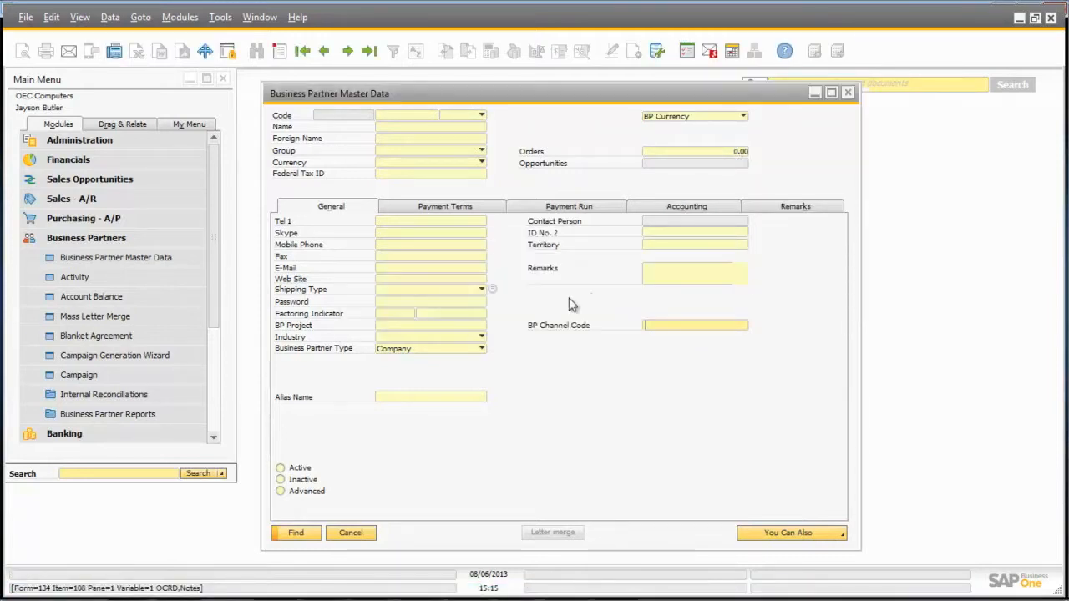
{"action": "left_click", "coordinate": [551, 253]}
{"action": "left_click", "coordinate": [110, 530]}
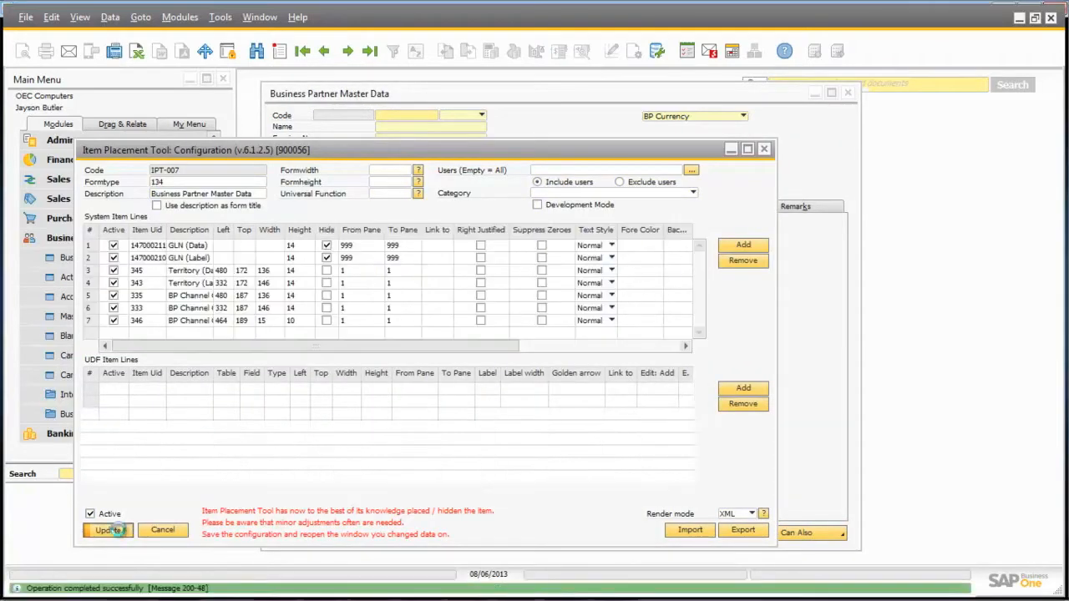
{"action": "left_click", "coordinate": [110, 530]}
Hide the Alias Name field on the General tab of the Business Partner Master Data form
{"action": "left_click", "coordinate": [377, 398]}
{"action": "right_click", "coordinate": [378, 393]}
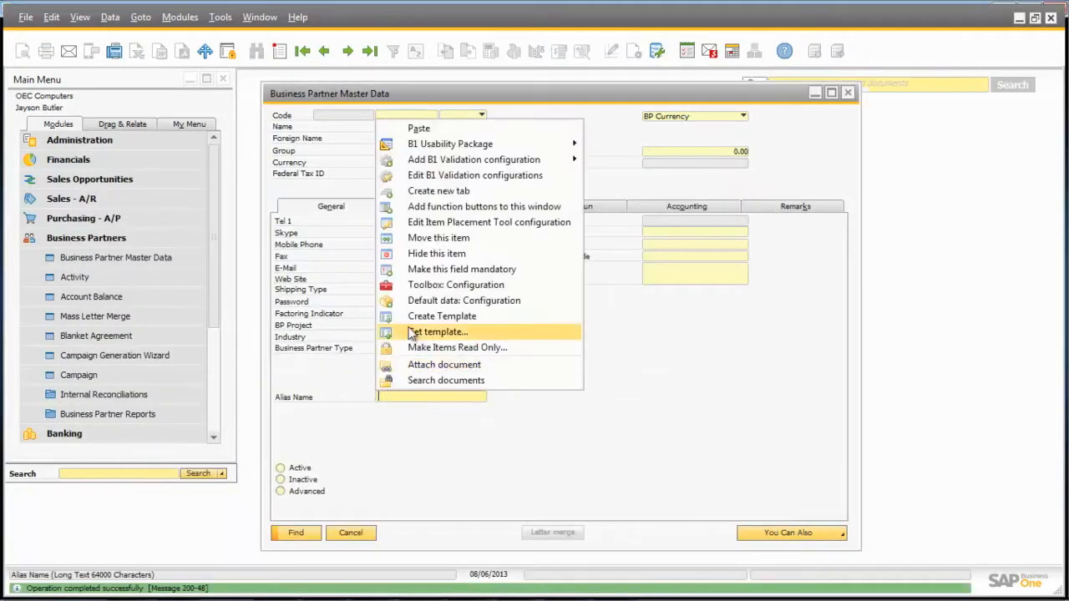
{"action": "left_click", "coordinate": [442, 254]}
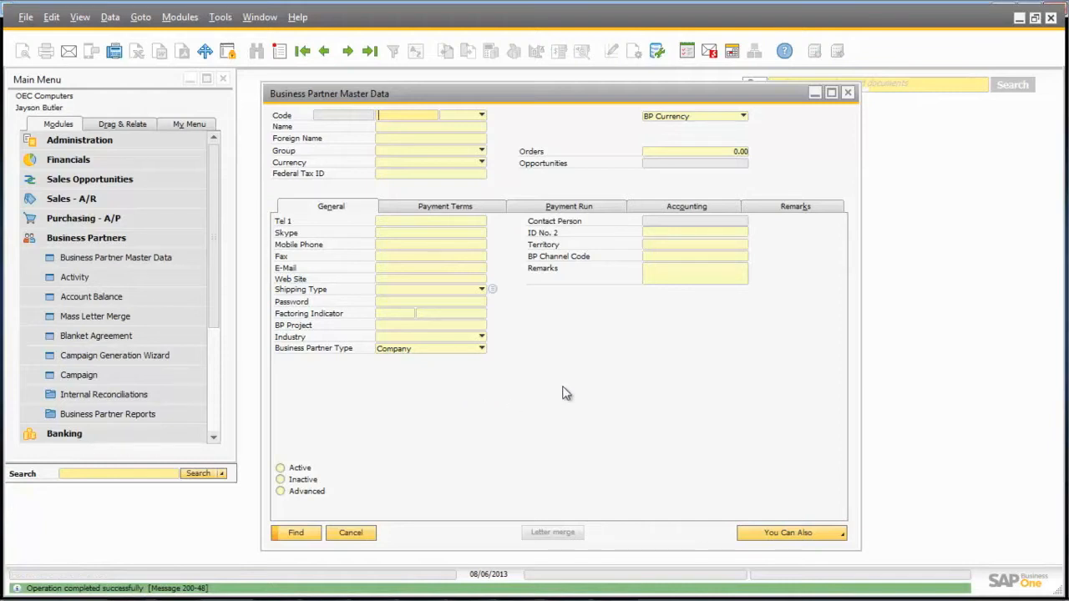
Show the user-defined fields, add Hide From List to the main window below Business Partner Type, and save the placement configuration
{"action": "key", "text": "ctrl+shift+u"}
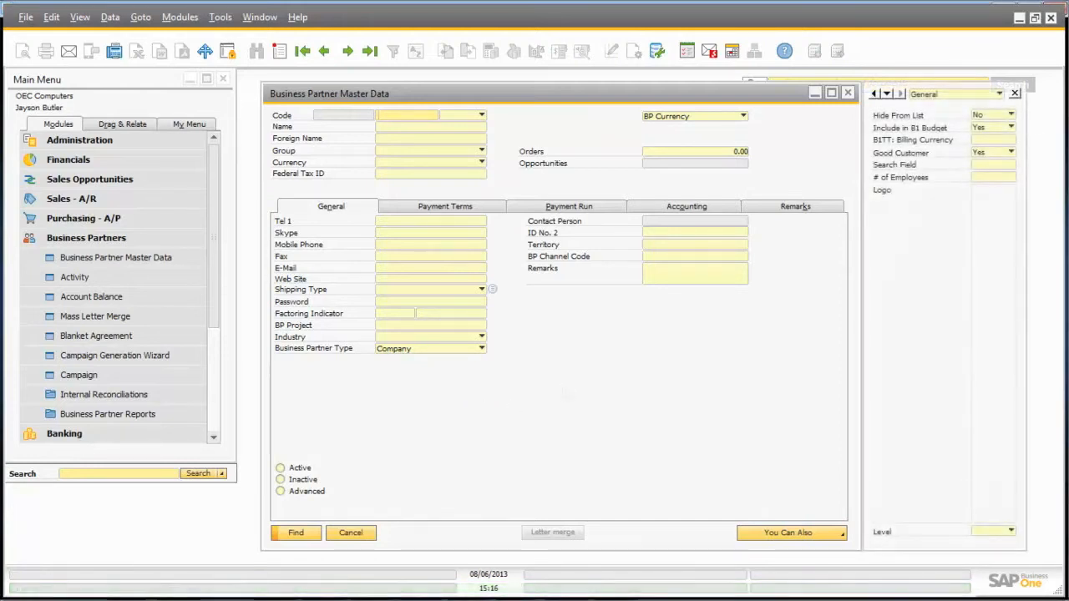
{"action": "right_click", "coordinate": [984, 119]}
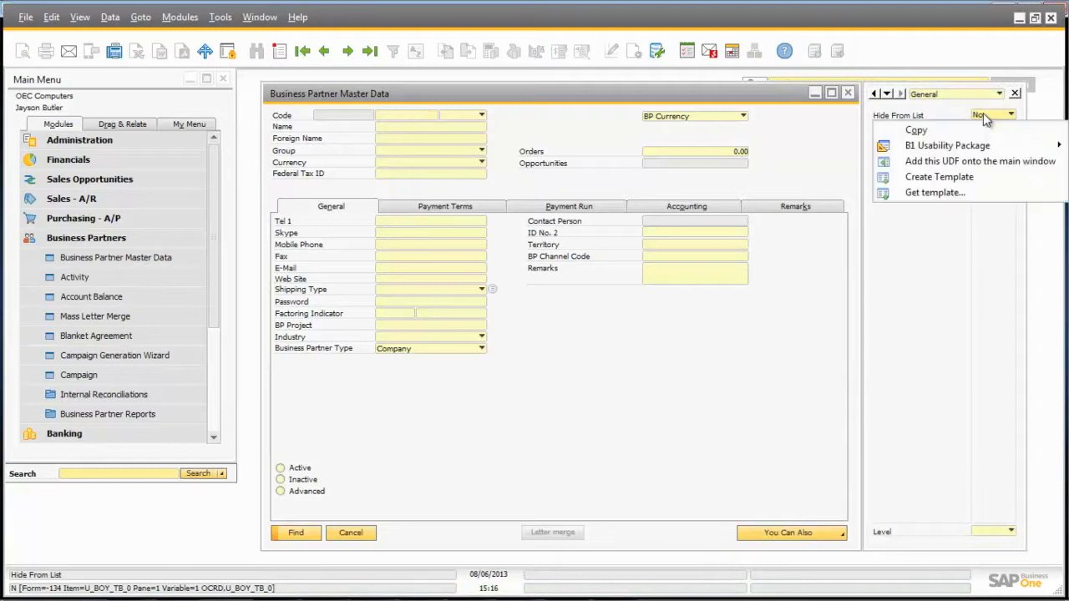
{"action": "left_click", "coordinate": [970, 163]}
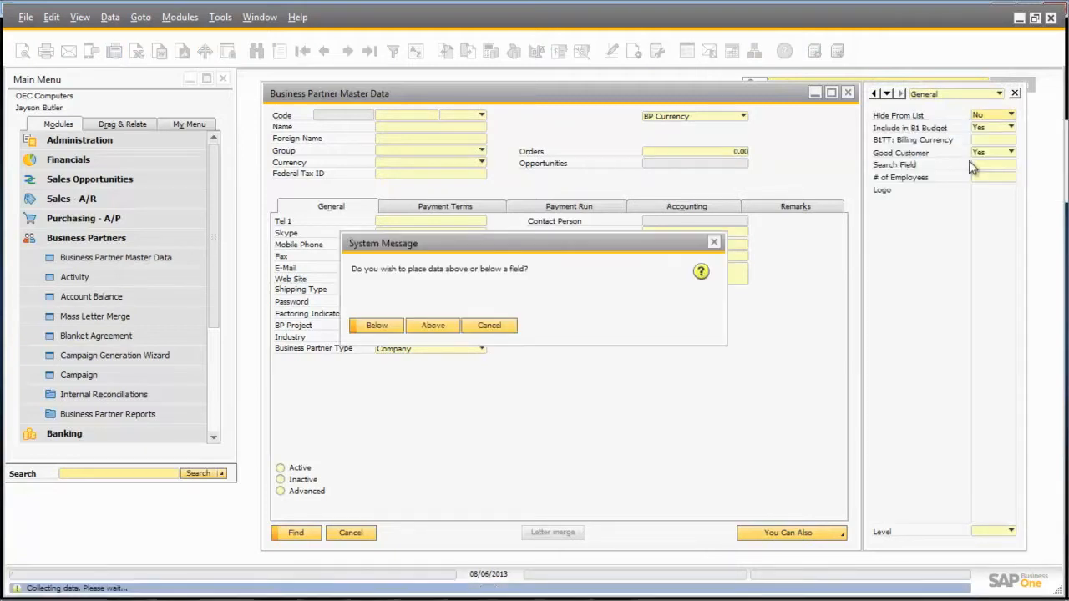
{"action": "left_click", "coordinate": [371, 326]}
{"action": "left_click", "coordinate": [376, 326]}
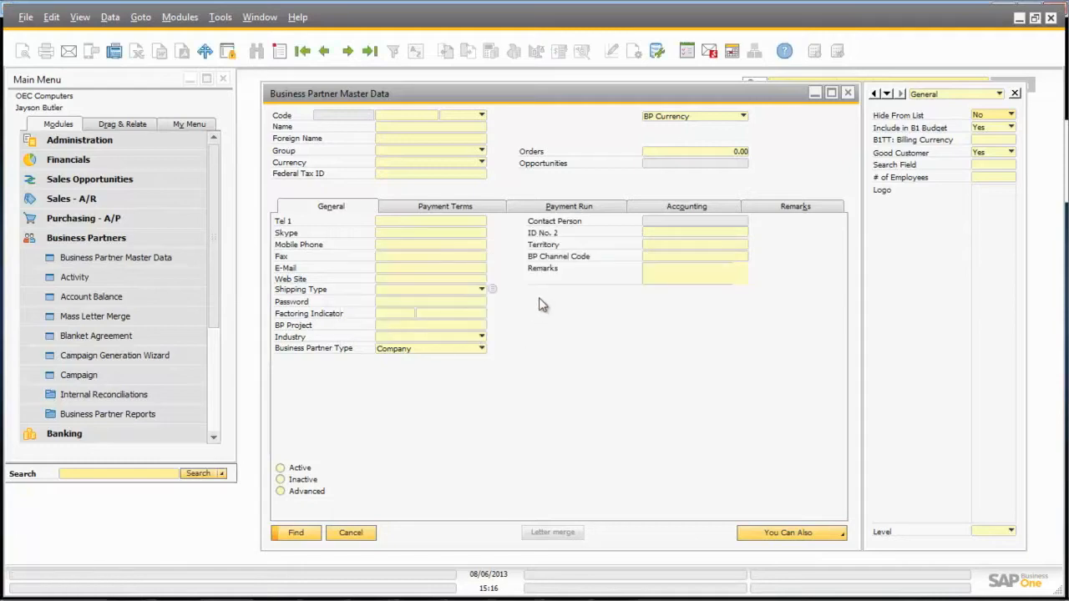
{"action": "left_click", "coordinate": [329, 350]}
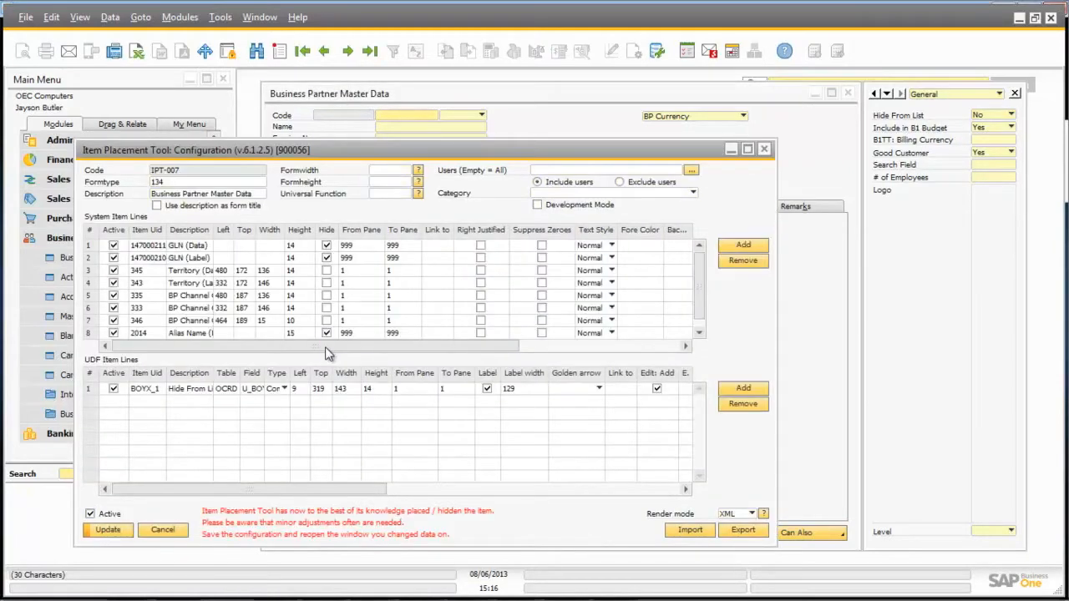
{"action": "left_click", "coordinate": [112, 531]}
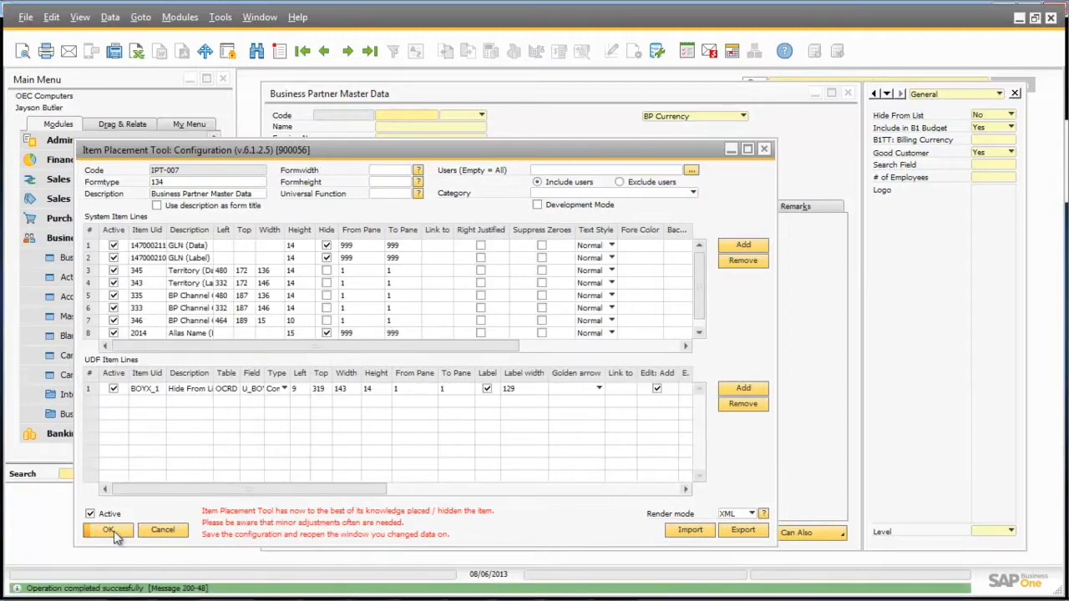
{"action": "left_click", "coordinate": [112, 531]}
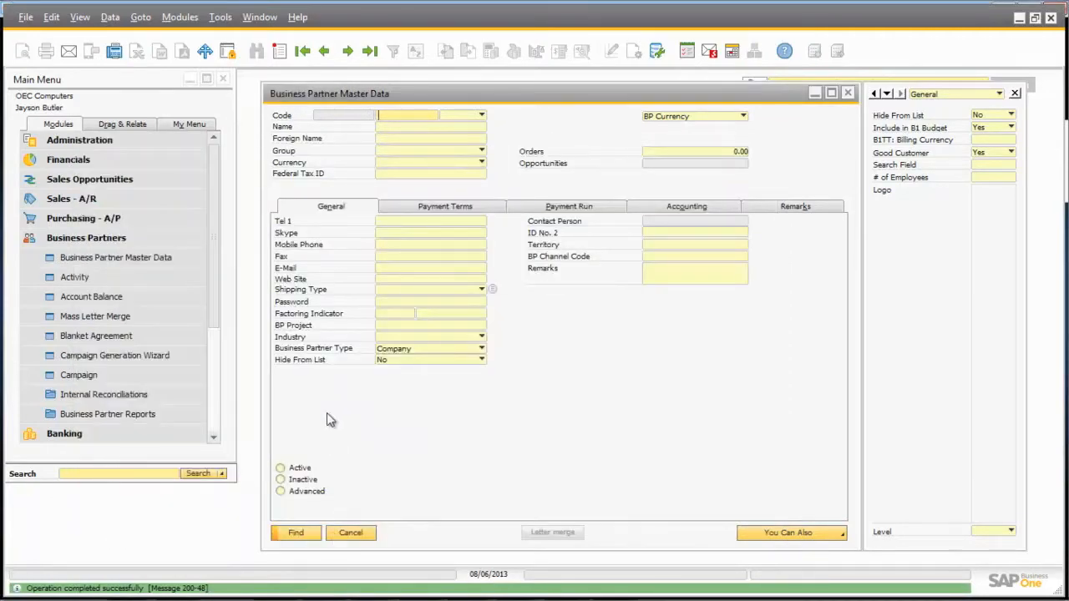
Create a new tab named More Info containing Search Field, # of Employees and Level, and close the business partner form
{"action": "right_click", "coordinate": [809, 231]}
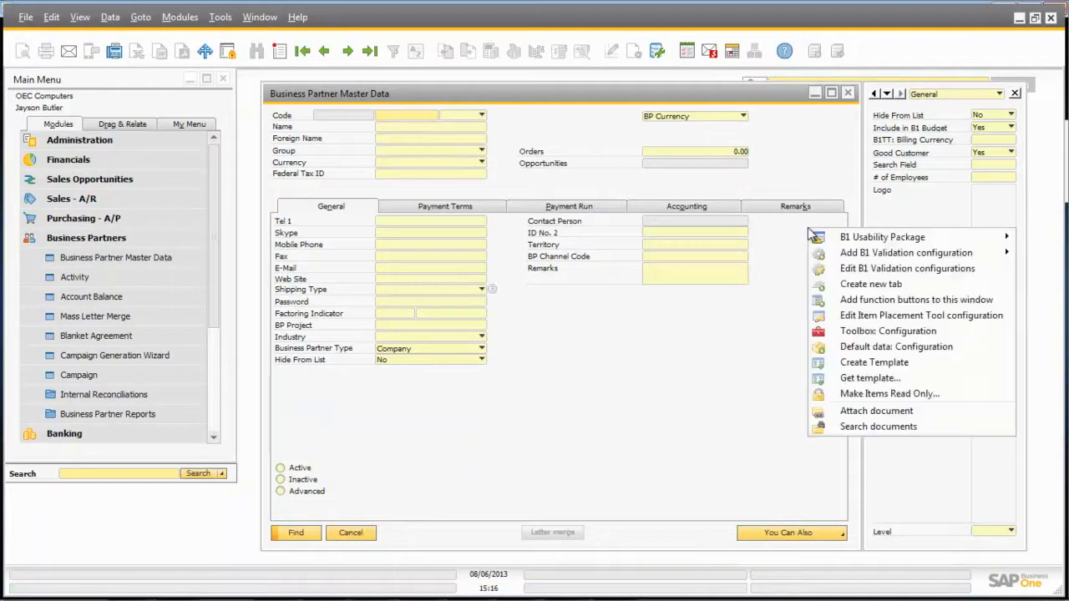
{"action": "left_click", "coordinate": [853, 288]}
{"action": "type", "text": "More Info"}
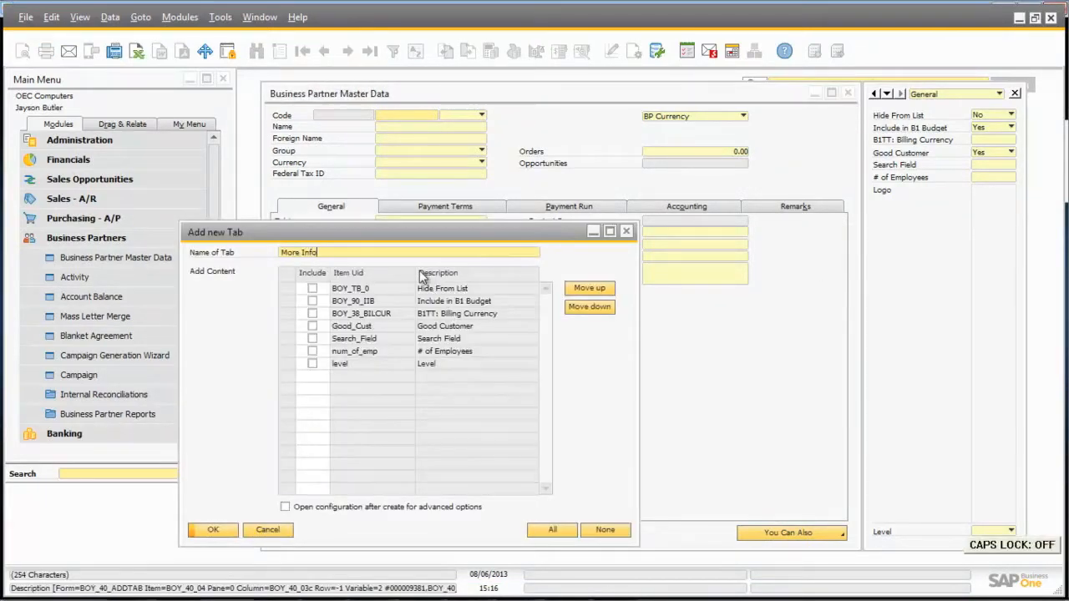
{"action": "left_click", "coordinate": [313, 339]}
{"action": "left_click", "coordinate": [312, 351]}
{"action": "left_click", "coordinate": [312, 363]}
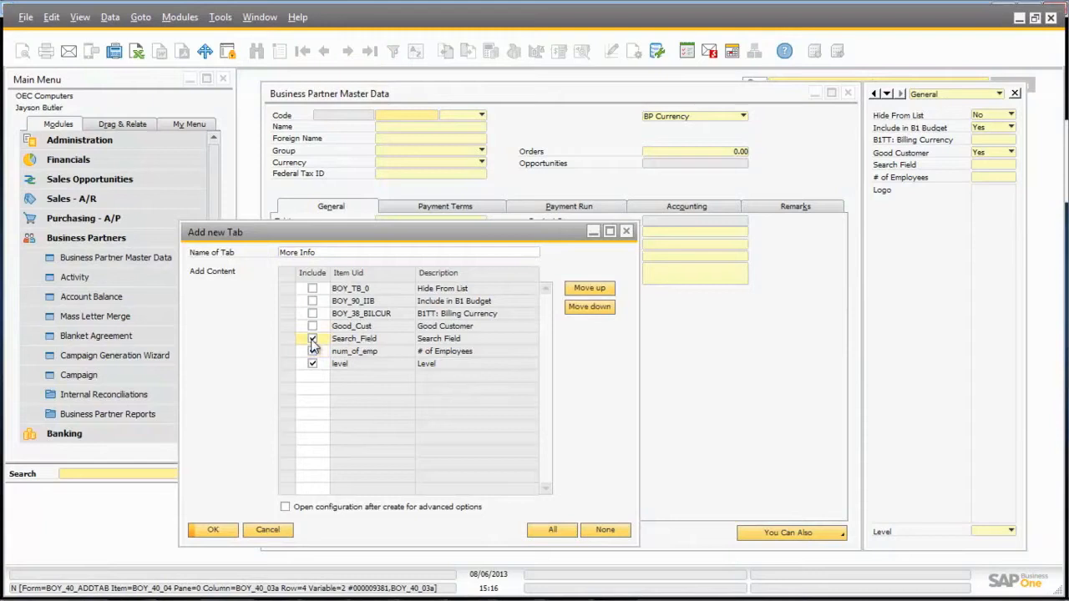
{"action": "left_click", "coordinate": [214, 530]}
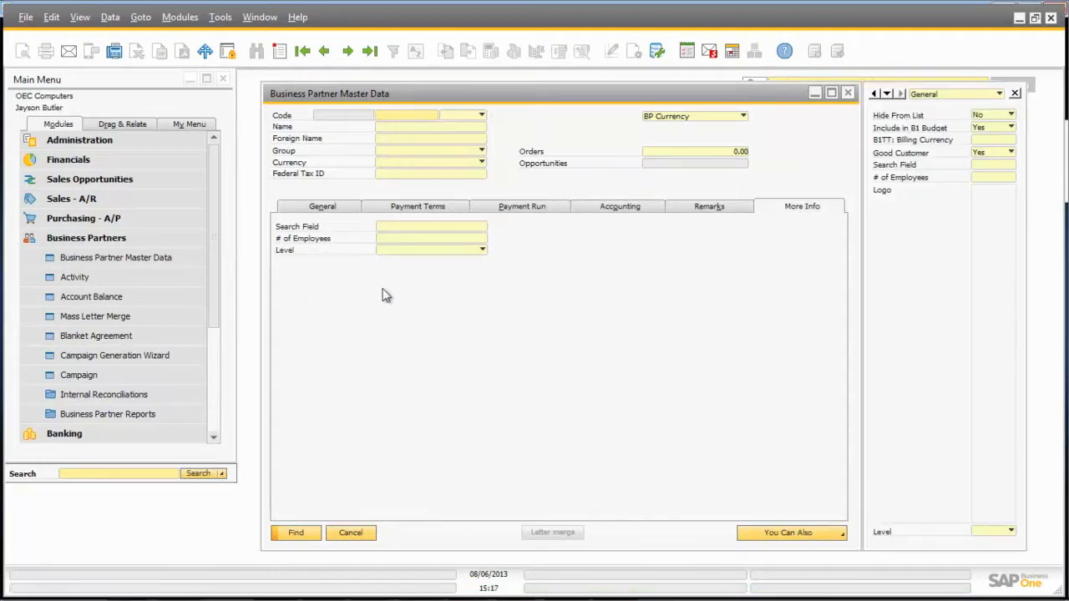
{"action": "left_click", "coordinate": [350, 533]}
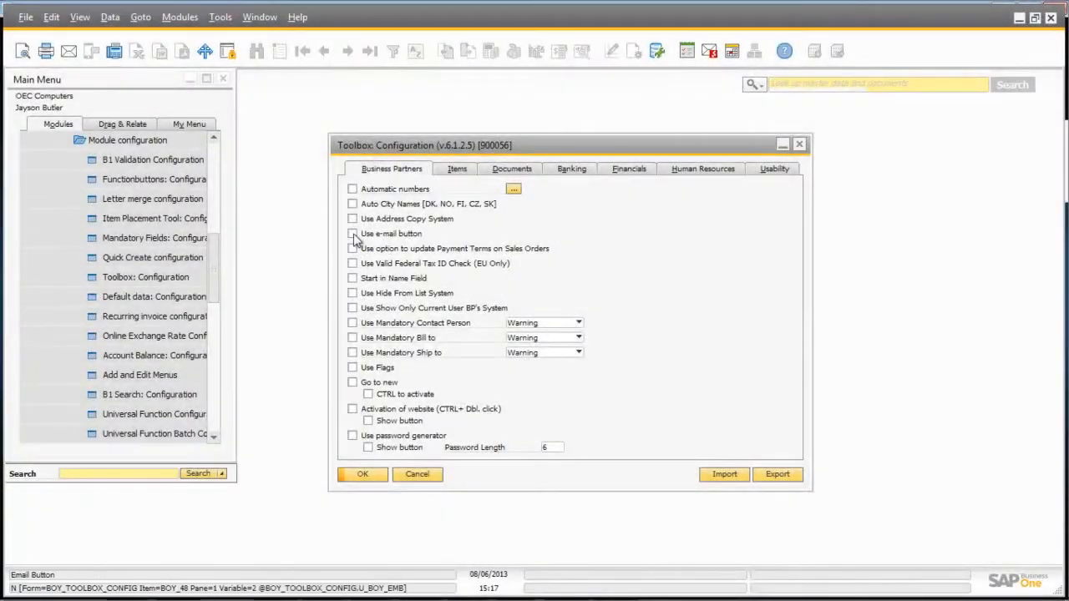
Enable and save the business partner toolbox options for e-mail button, Start in Name Field, flags, website activation with button, and password generator with button
{"action": "left_click", "coordinate": [352, 234]}
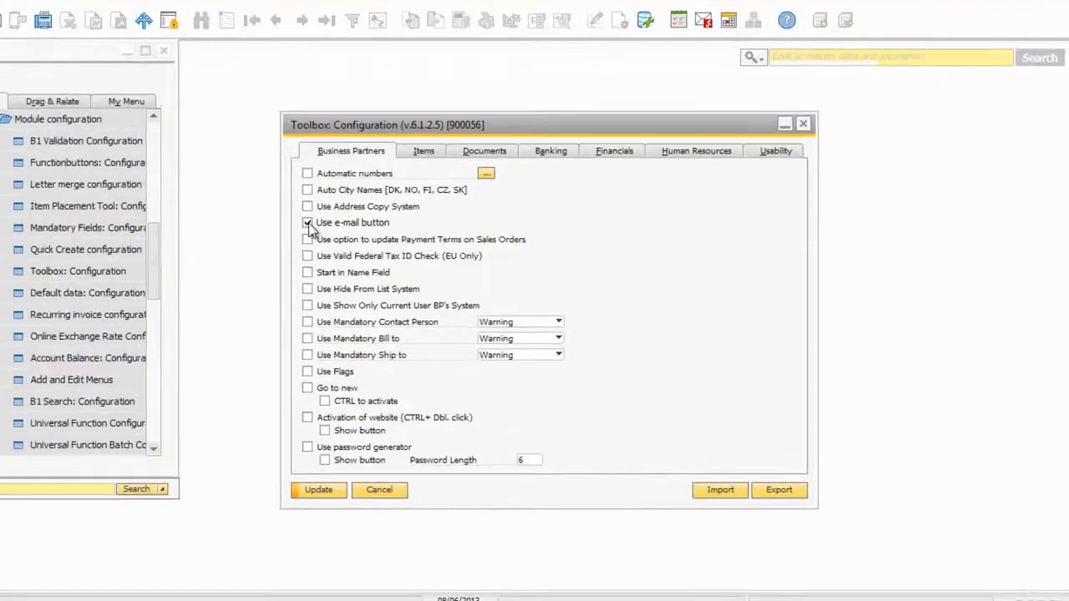
{"action": "left_click", "coordinate": [352, 278]}
{"action": "left_click", "coordinate": [352, 367]}
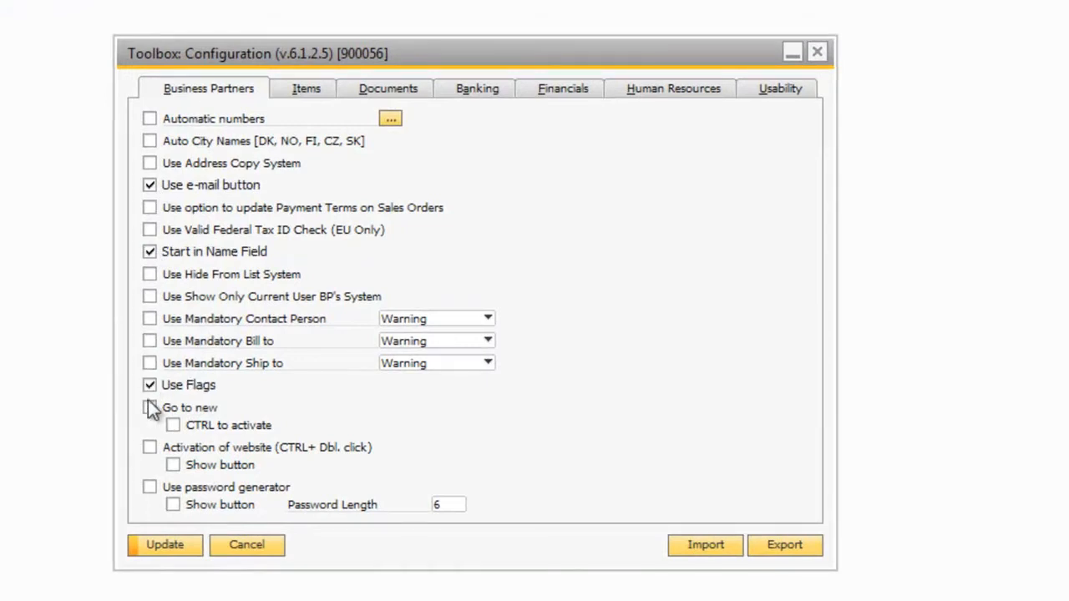
{"action": "left_click", "coordinate": [149, 447]}
{"action": "left_click", "coordinate": [173, 464]}
{"action": "left_click", "coordinate": [150, 486]}
{"action": "left_click", "coordinate": [173, 505]}
{"action": "left_click", "coordinate": [159, 550]}
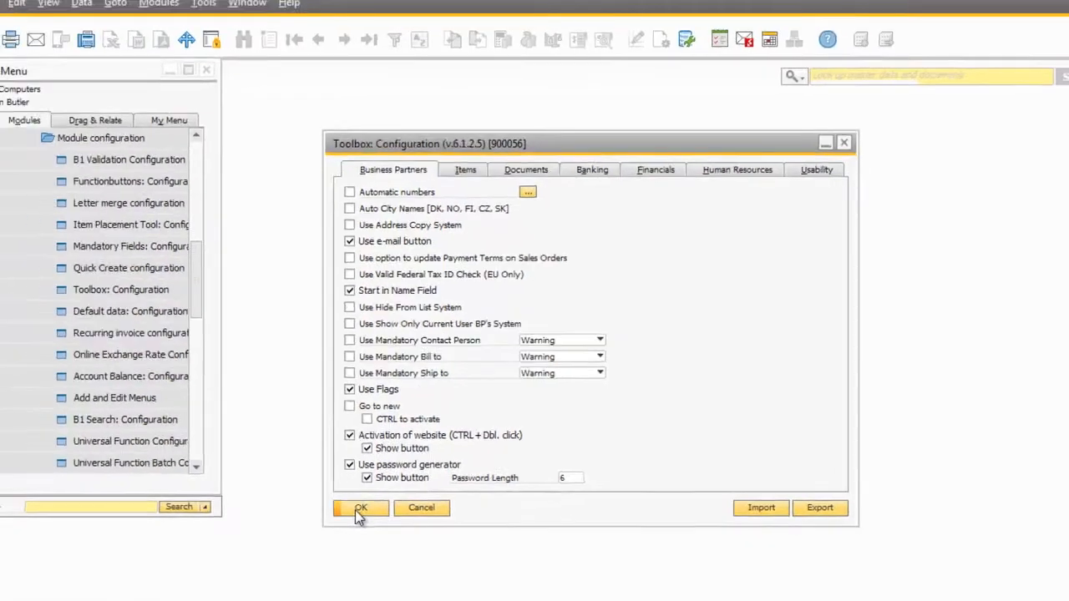
{"action": "left_click", "coordinate": [200, 538]}
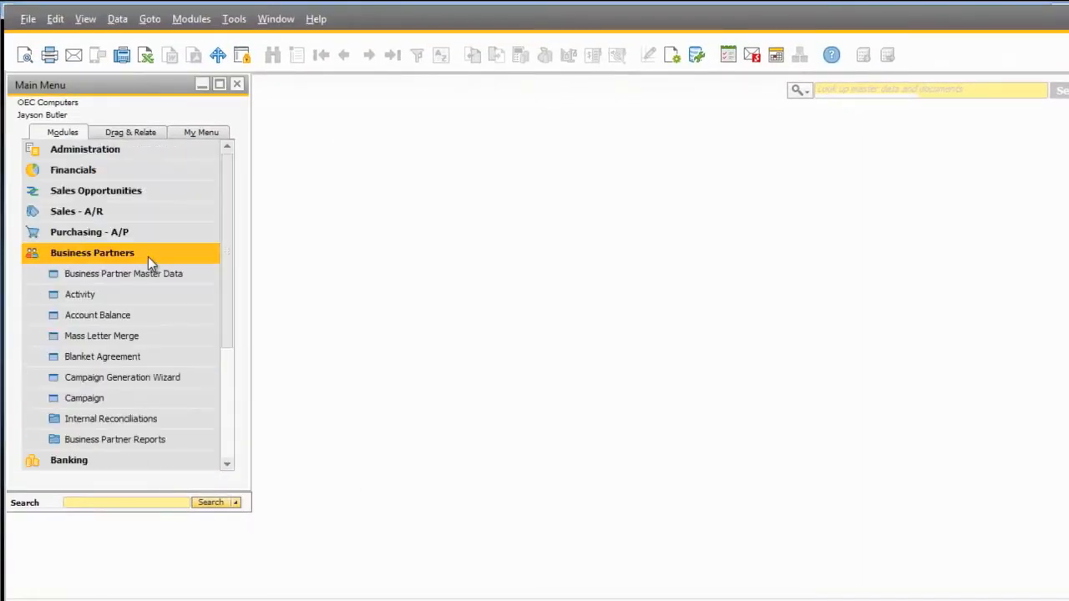
Open Business Partner Master Data and add a function button captioned Call Skype to its button configuration
{"action": "left_click", "coordinate": [144, 274]}
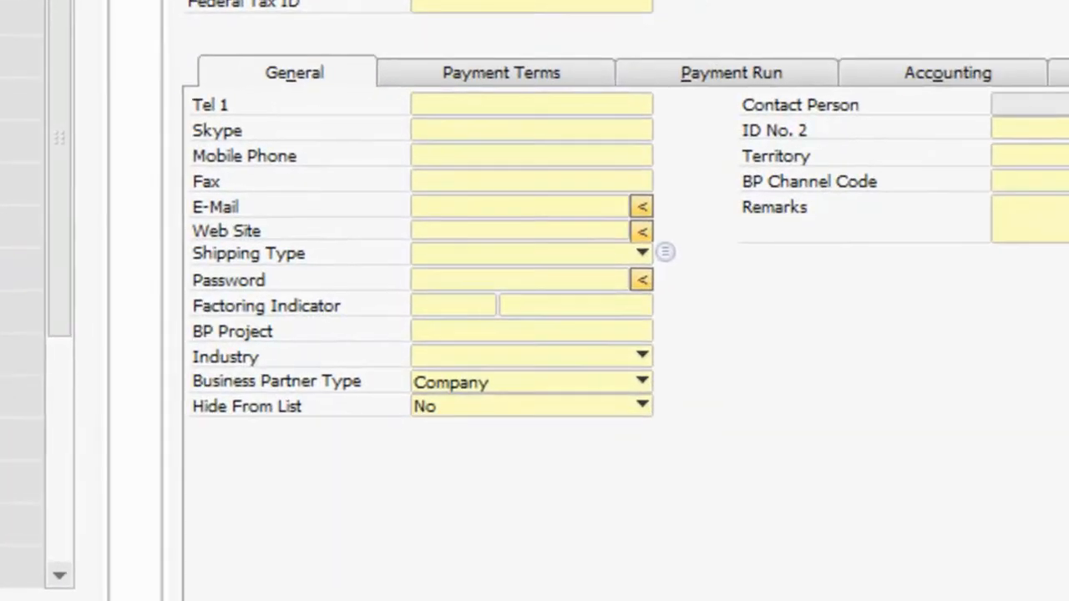
{"action": "right_click", "coordinate": [880, 295]}
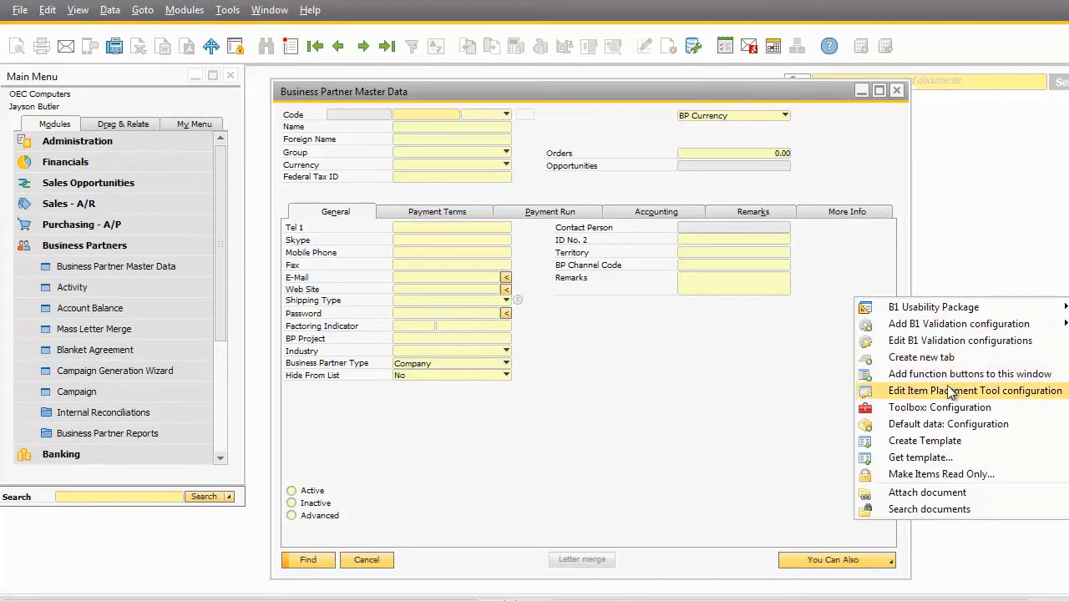
{"action": "left_click", "coordinate": [952, 376]}
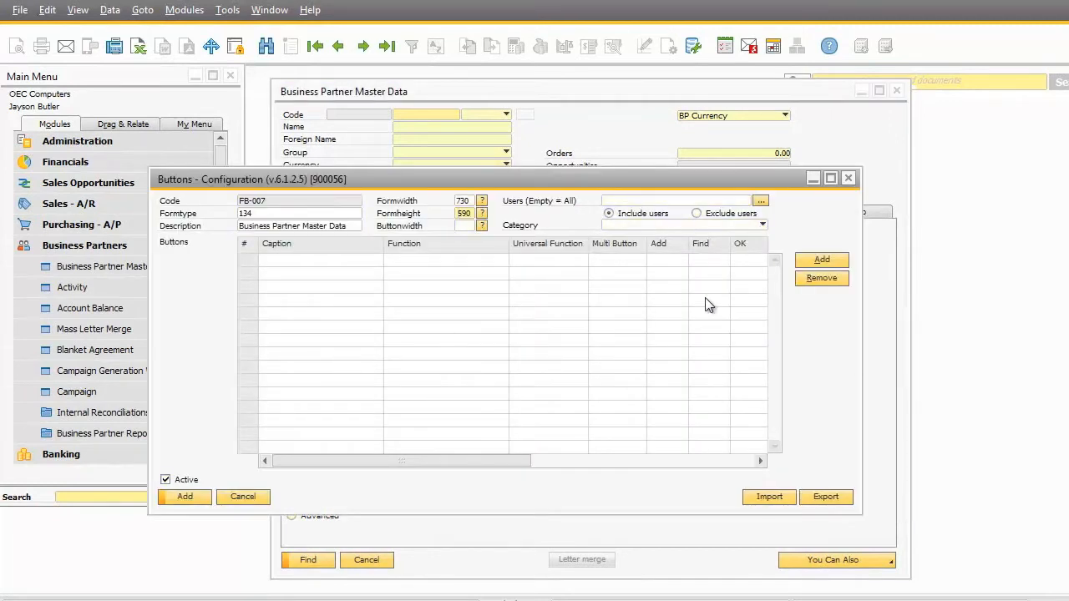
{"action": "left_click", "coordinate": [822, 260]}
{"action": "key", "text": "Caps_Lock"}
{"action": "type", "text": "Ca"}
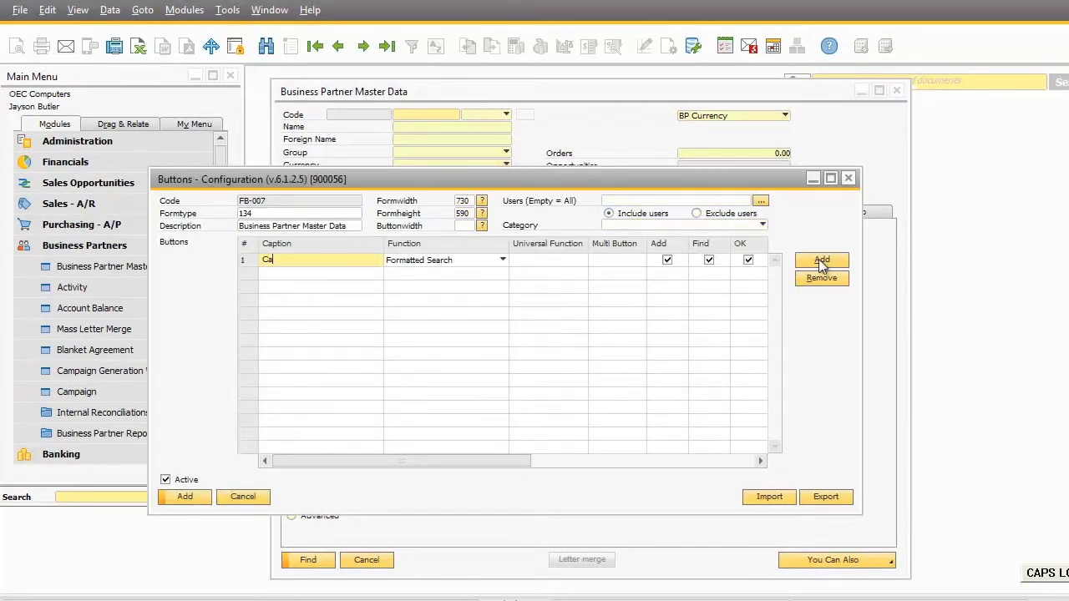
{"action": "type", "text": "ll Skype"}
Assign the universal function UF-024, Call via Skype, to the Call Skype button
{"action": "left_click", "coordinate": [547, 262]}
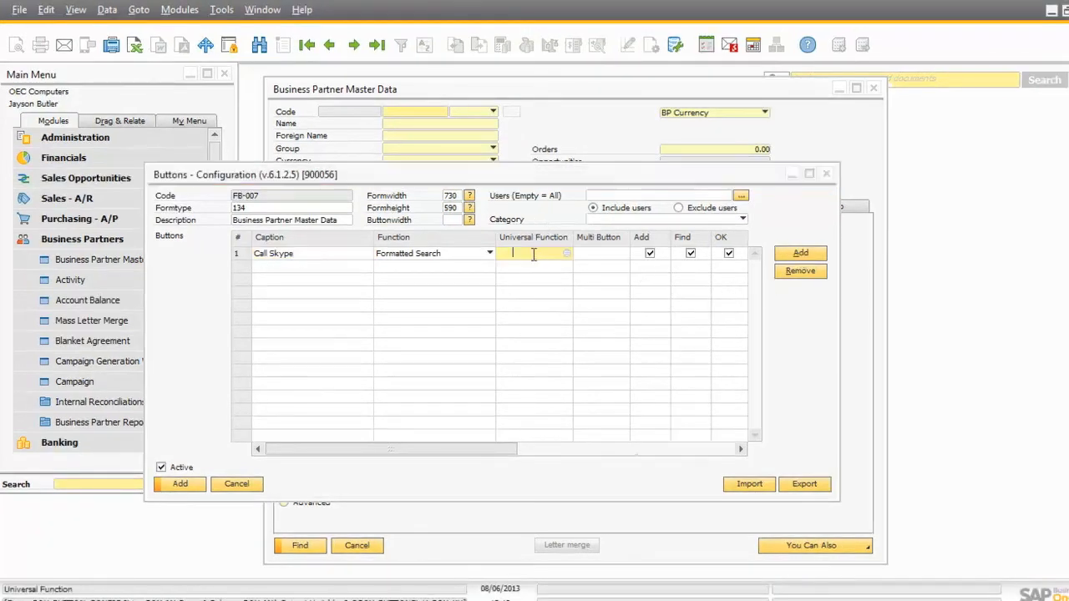
{"action": "key", "text": "Tab"}
{"action": "left_click_drag", "start_coordinate": [619, 299], "coordinate": [619, 338]}
{"action": "left_click", "coordinate": [549, 287]}
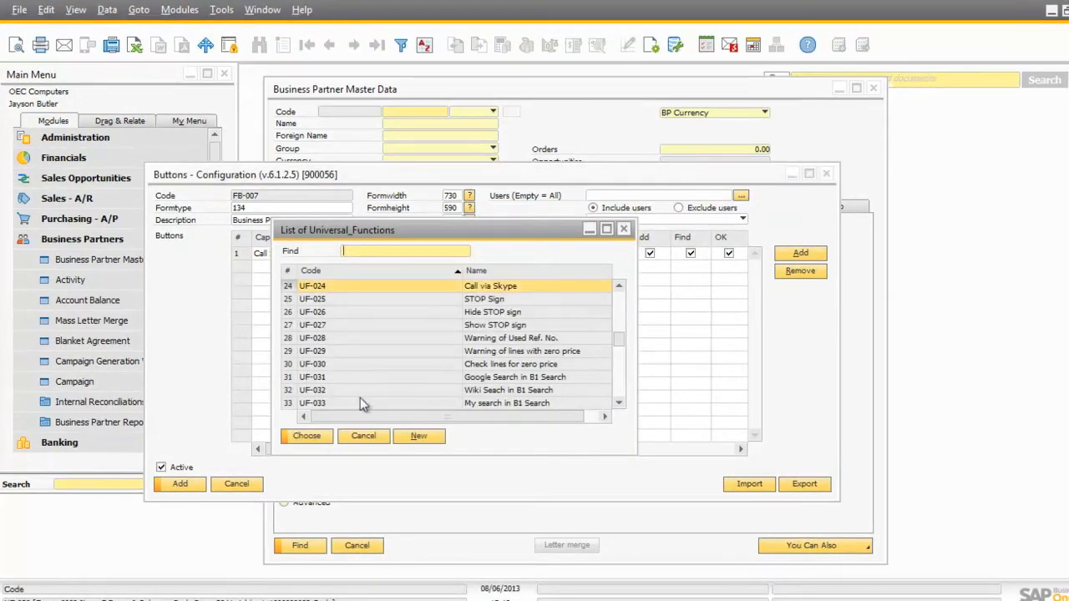
{"action": "left_click", "coordinate": [305, 437]}
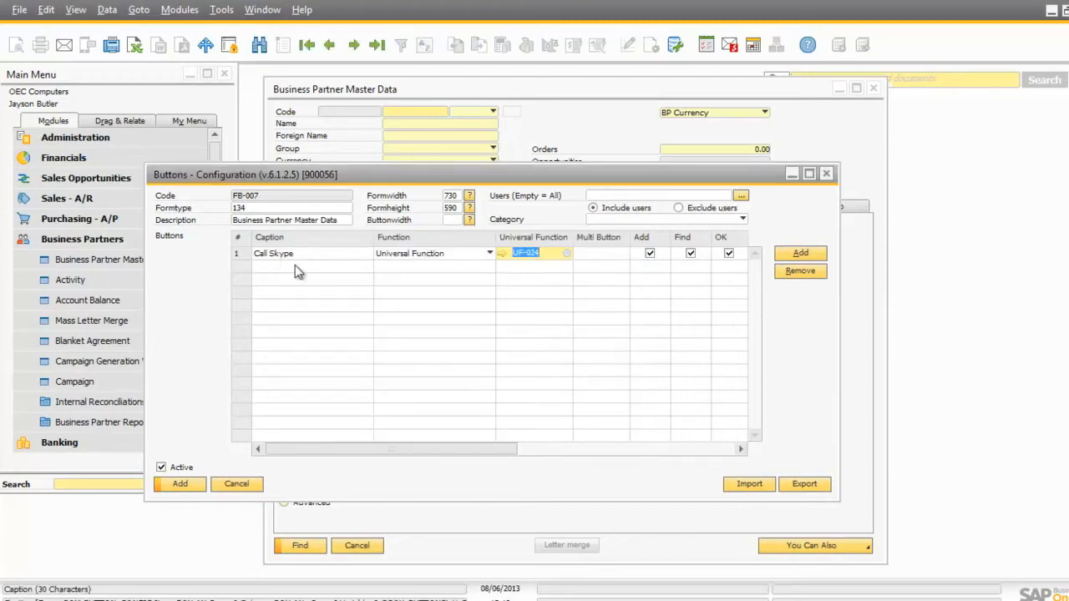
Add a second function button captioned Export Invoices and assign it the universal function UF-059
{"action": "left_click", "coordinate": [800, 253]}
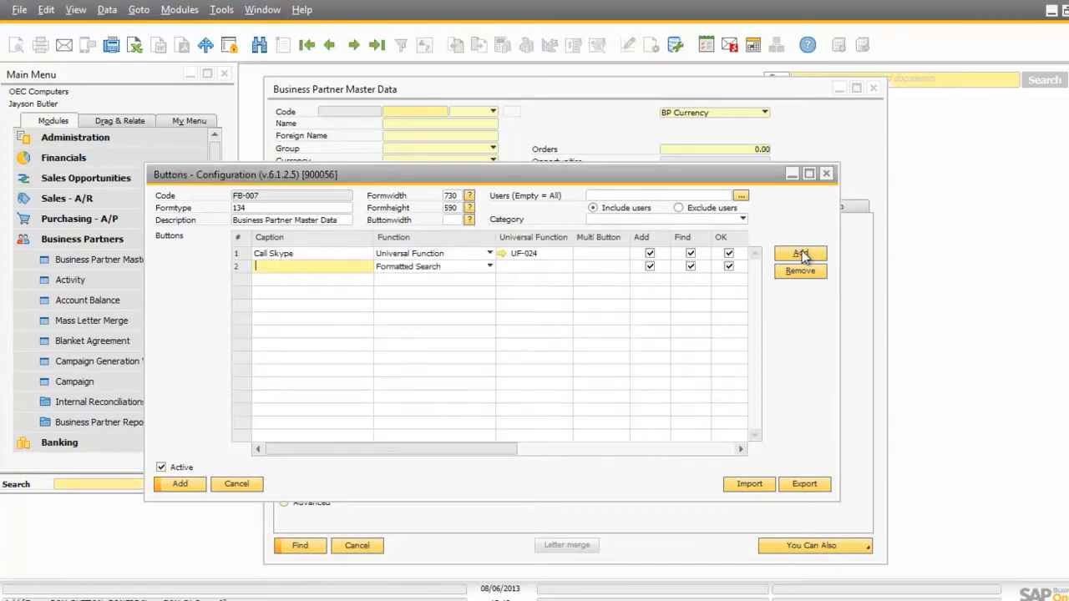
{"action": "key", "text": "Caps_Lock"}
{"action": "type", "text": "Export Invoices"}
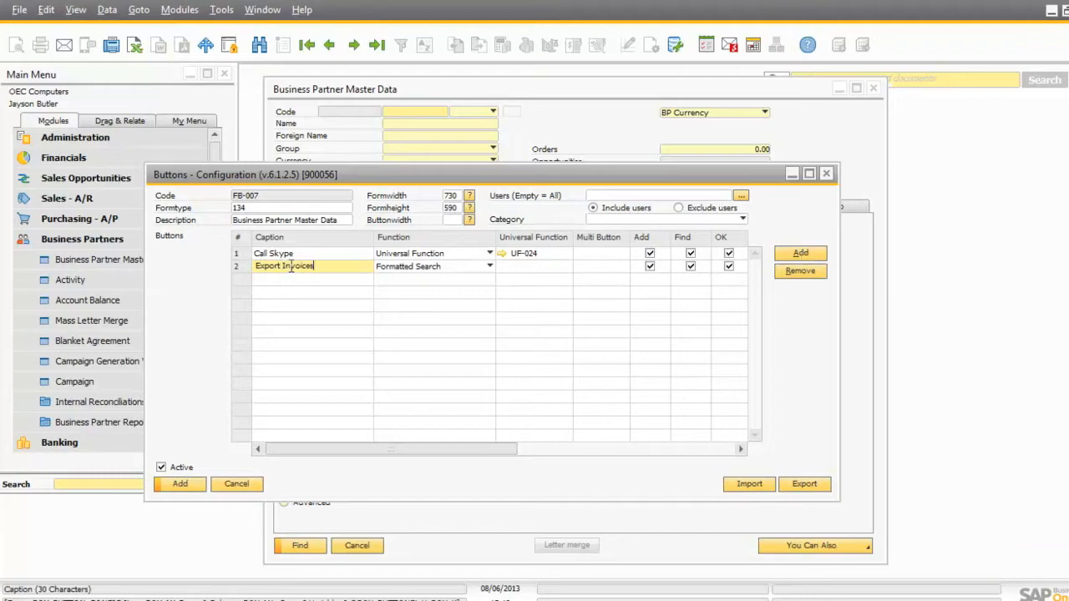
{"action": "left_click", "coordinate": [510, 265]}
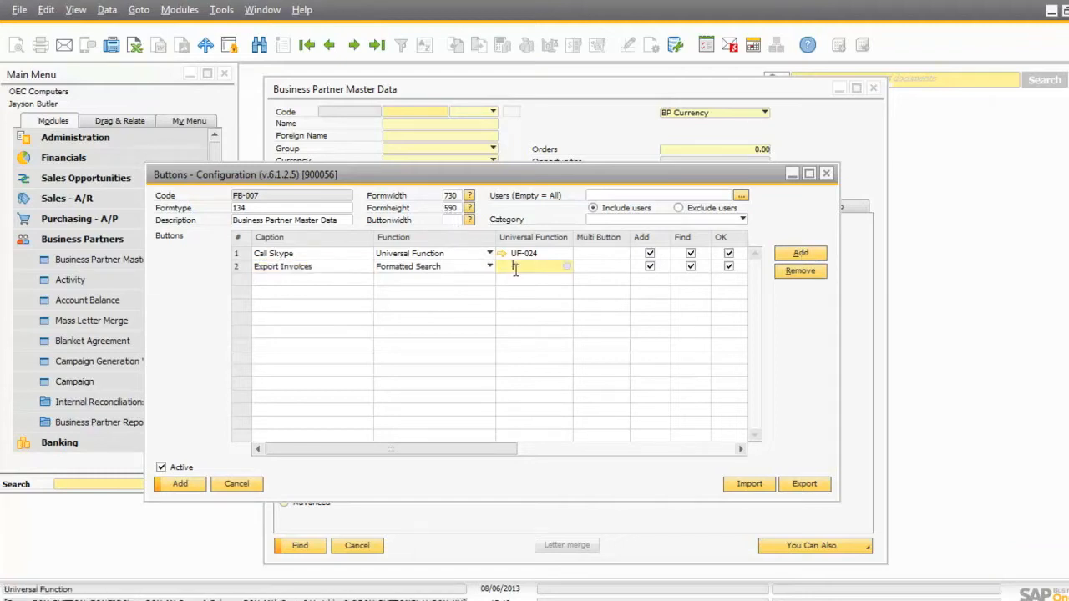
{"action": "left_click", "coordinate": [484, 351]}
{"action": "left_click", "coordinate": [306, 436]}
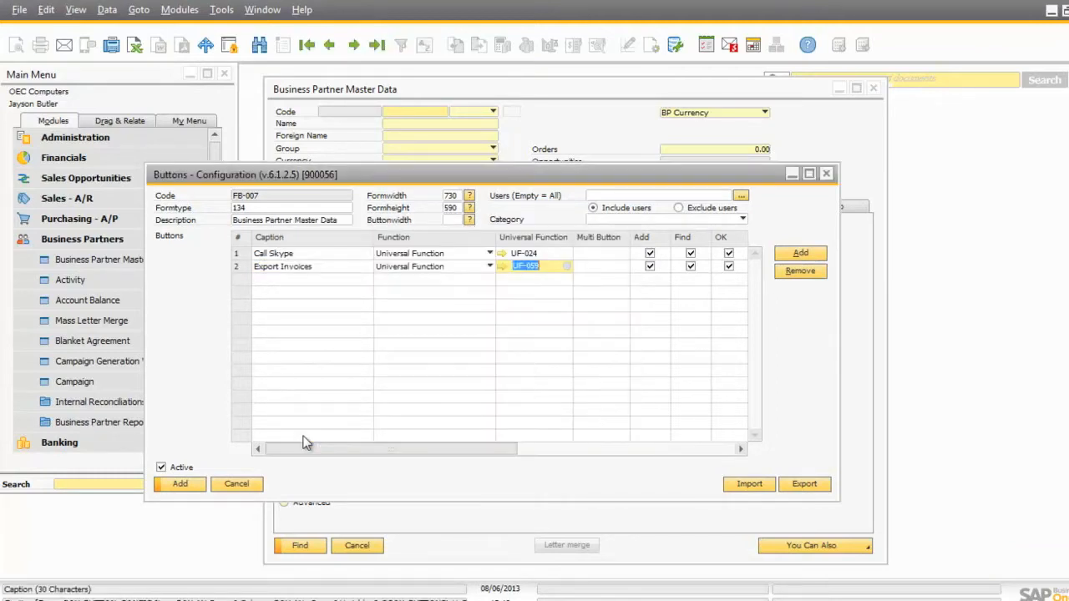
Add a third function button captioned SALES, assign it multi button MB-001, and save the button configuration despite the user-settings conflict
{"action": "left_click", "coordinate": [804, 255]}
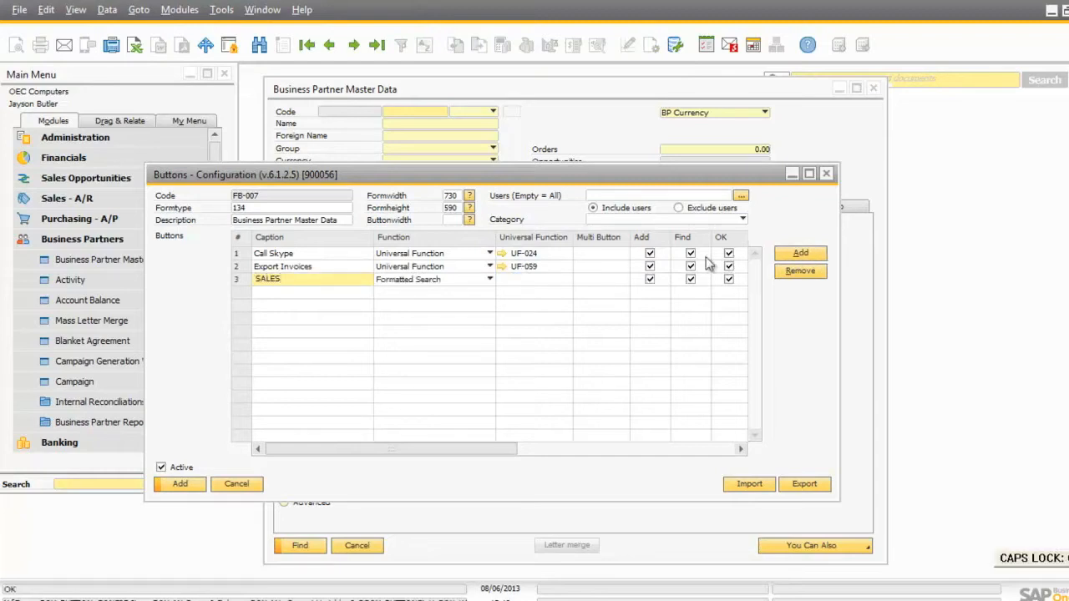
{"action": "left_click", "coordinate": [618, 279]}
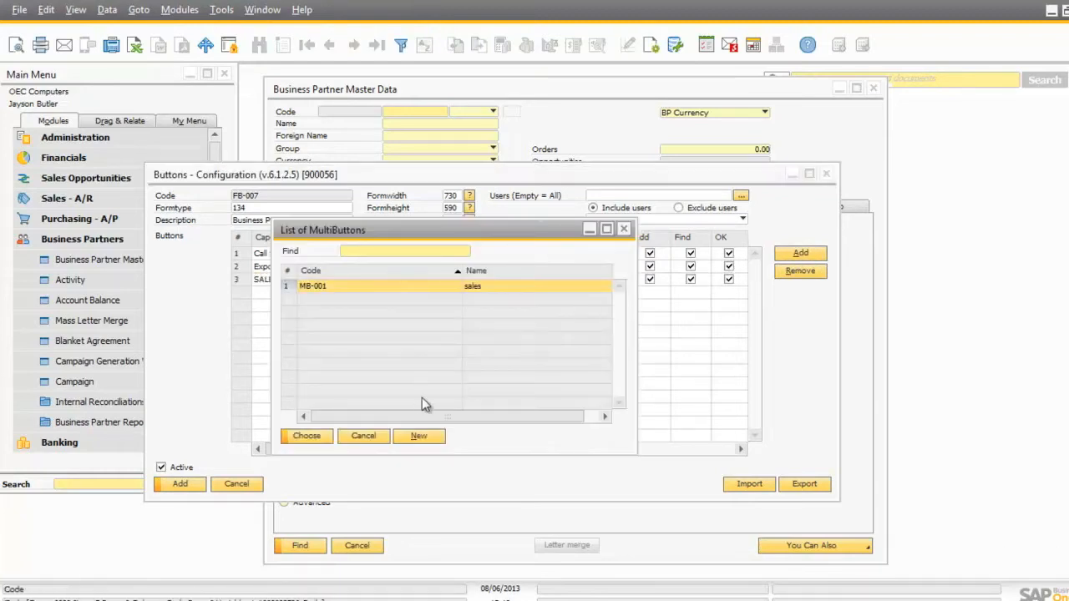
{"action": "left_click", "coordinate": [298, 435]}
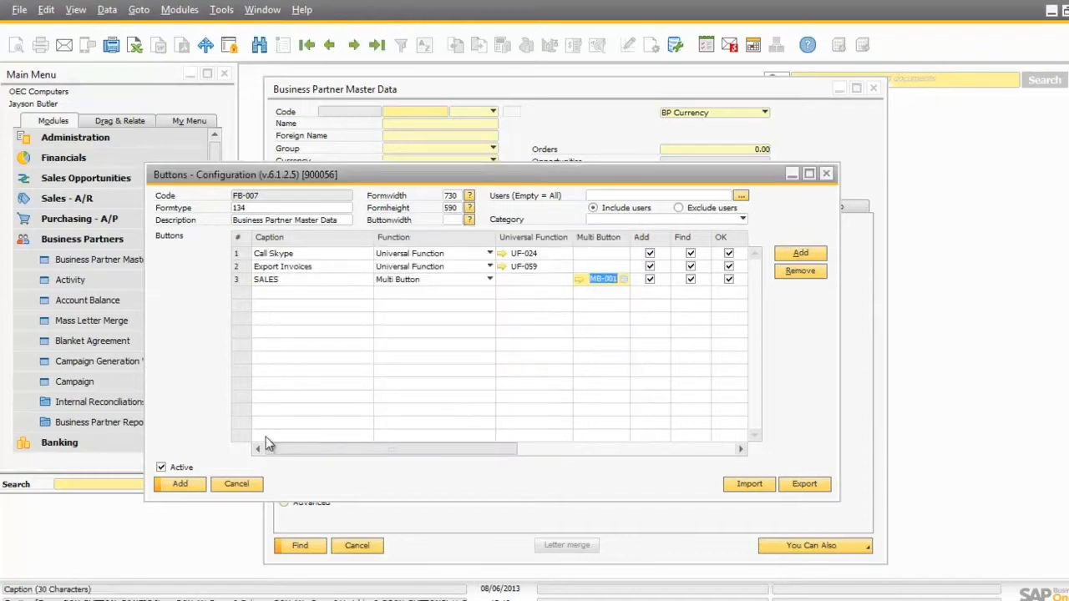
{"action": "left_click", "coordinate": [172, 486]}
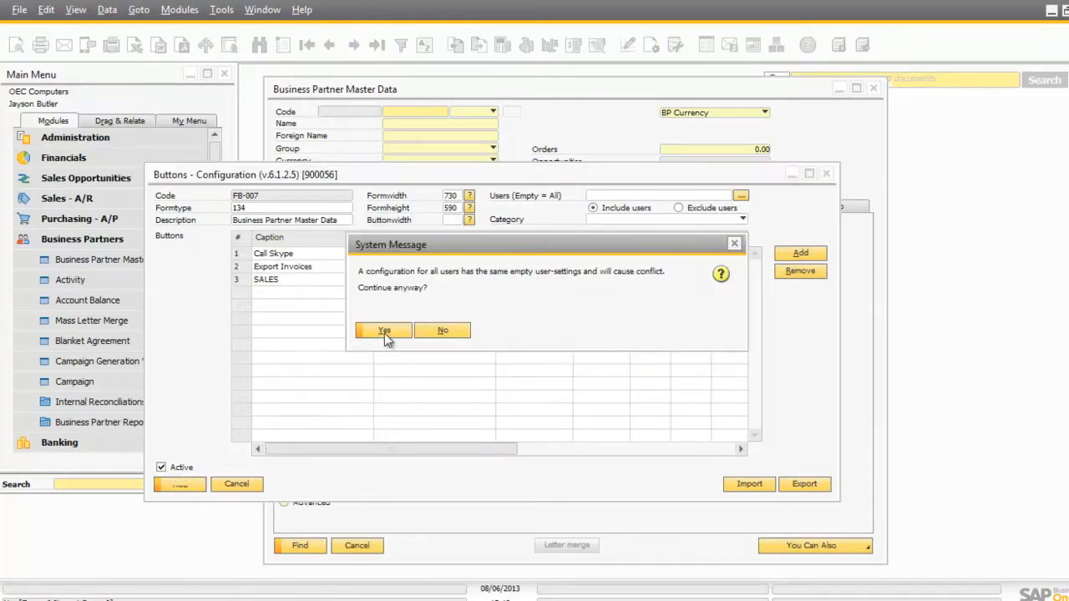
{"action": "left_click", "coordinate": [384, 333]}
{"action": "left_click", "coordinate": [235, 486]}
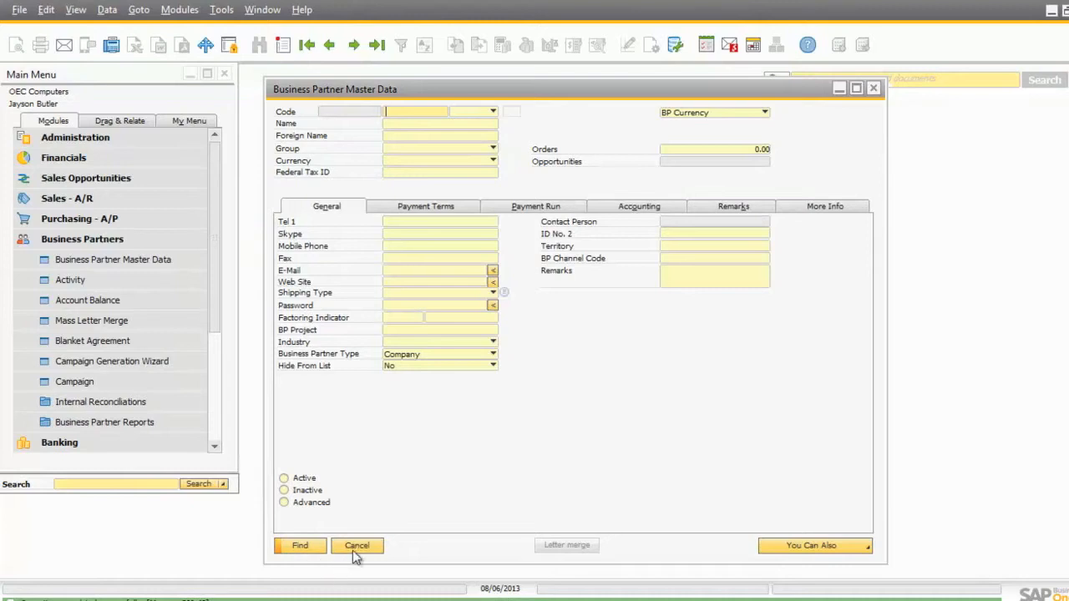
Reopen Business Partner Master Data to load the new buttons and find the customer by entering part of the name
{"action": "left_click", "coordinate": [355, 548]}
{"action": "left_click", "coordinate": [128, 262]}
{"action": "type", "text": "NORM"}
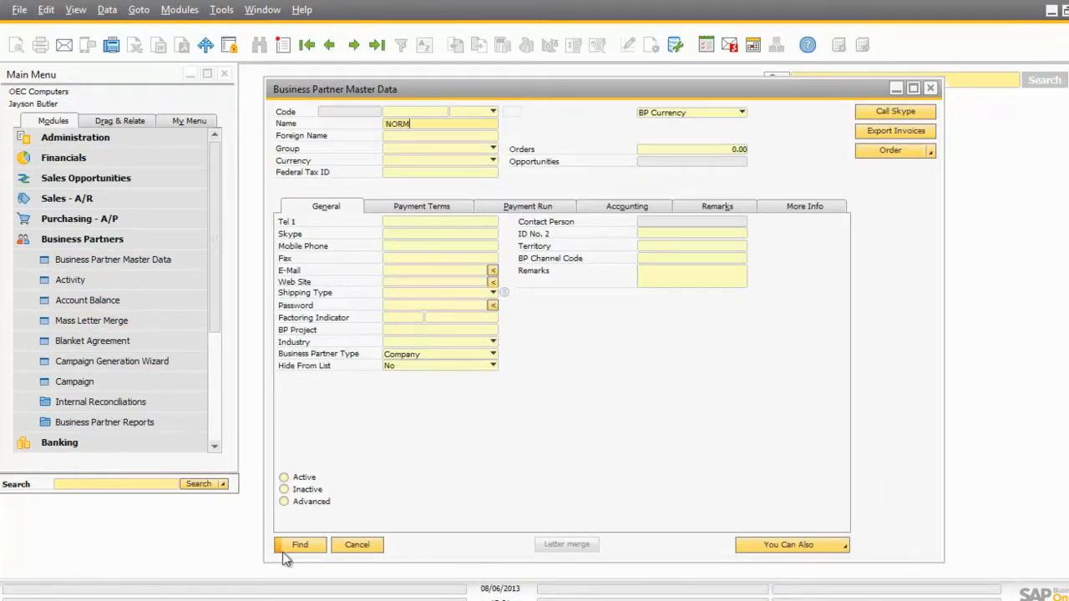
{"action": "left_click", "coordinate": [299, 551]}
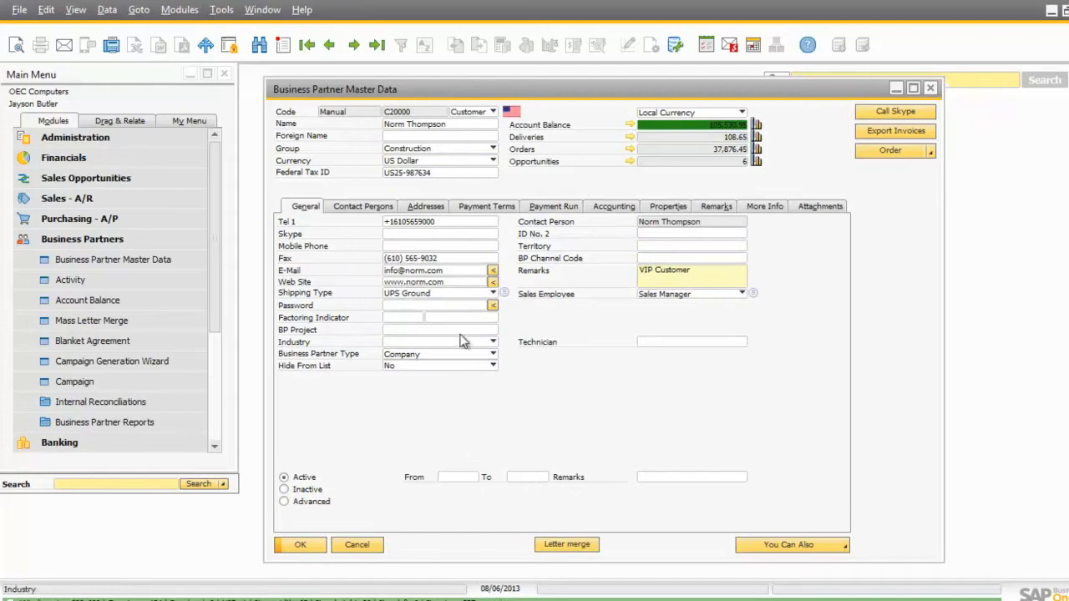
Test the E-Mail and Web Site field buttons by opening a new message and the partner's website, closing each window
{"action": "left_click", "coordinate": [493, 273]}
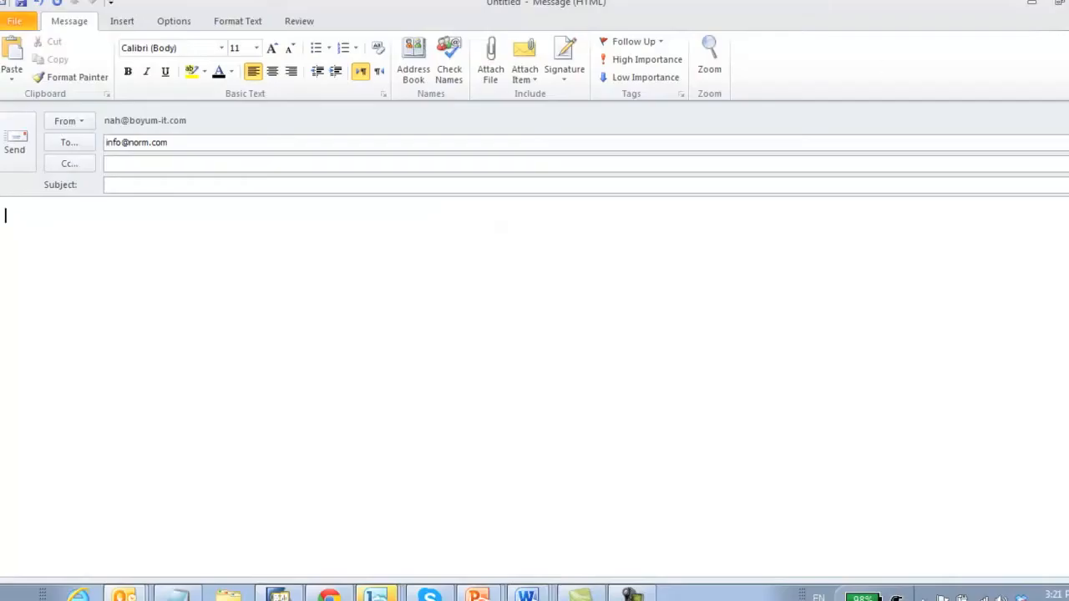
{"action": "left_click", "coordinate": [1068, 2]}
{"action": "left_click", "coordinate": [544, 352]}
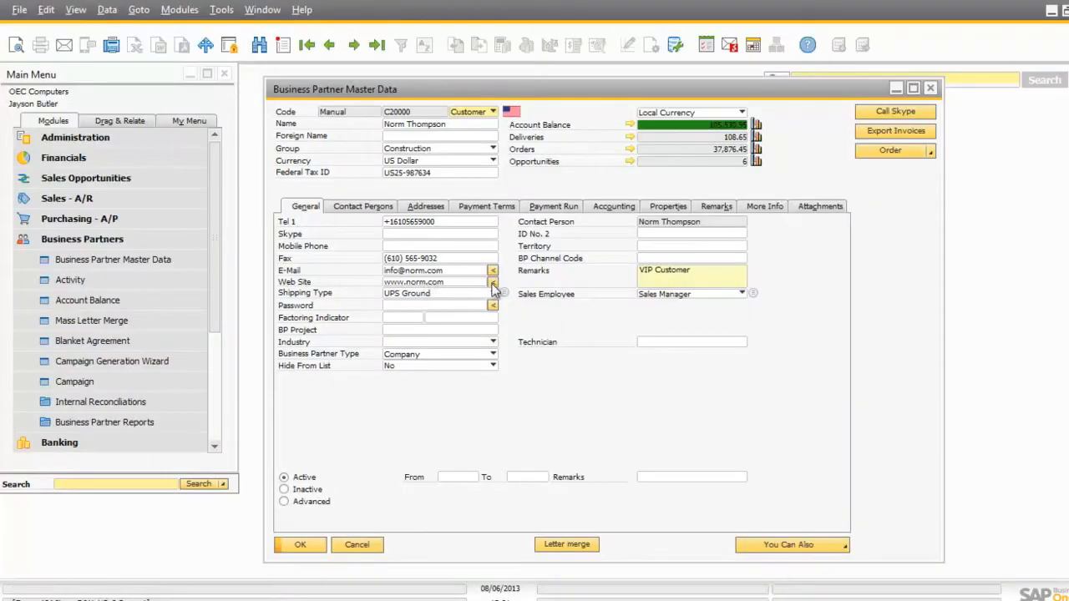
{"action": "left_click", "coordinate": [493, 284]}
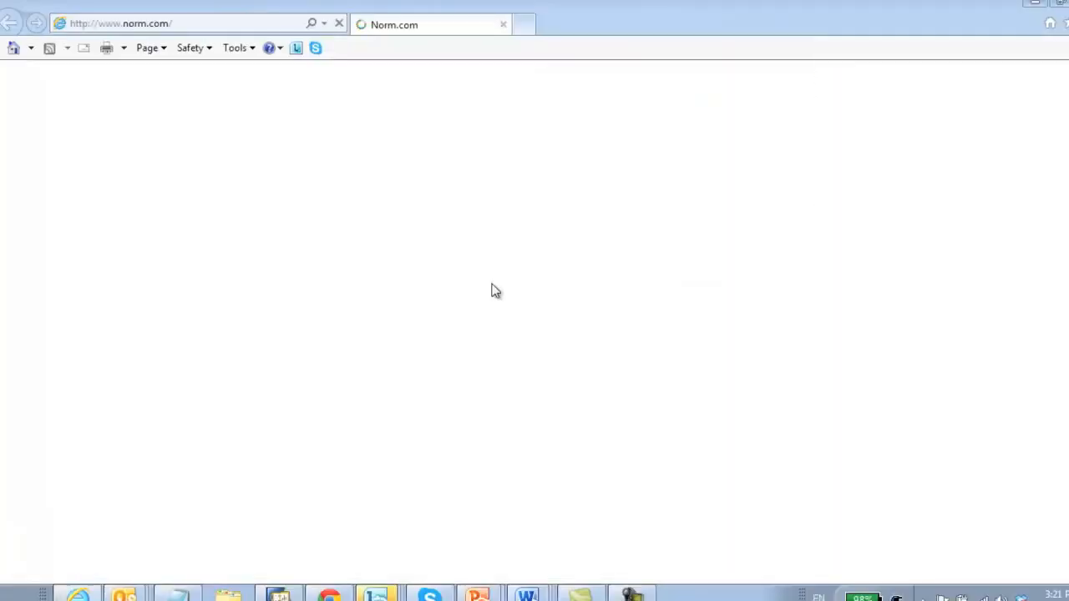
{"action": "left_click", "coordinate": [152, 25]}
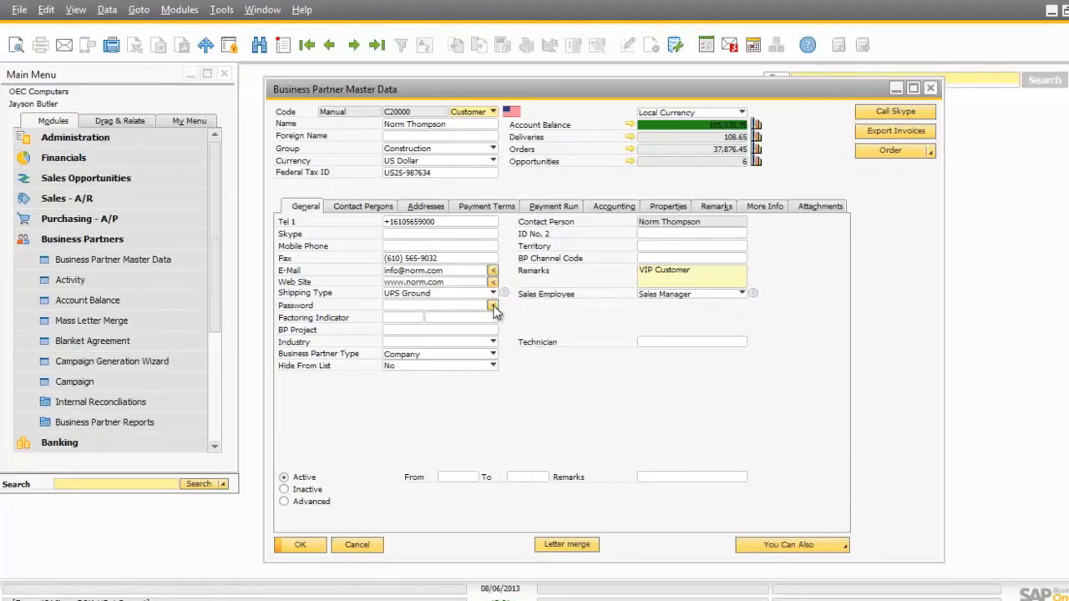
Generate a password in the Password field and test calling the Tel 1 number with the Call Skype function
{"action": "left_click", "coordinate": [493, 306]}
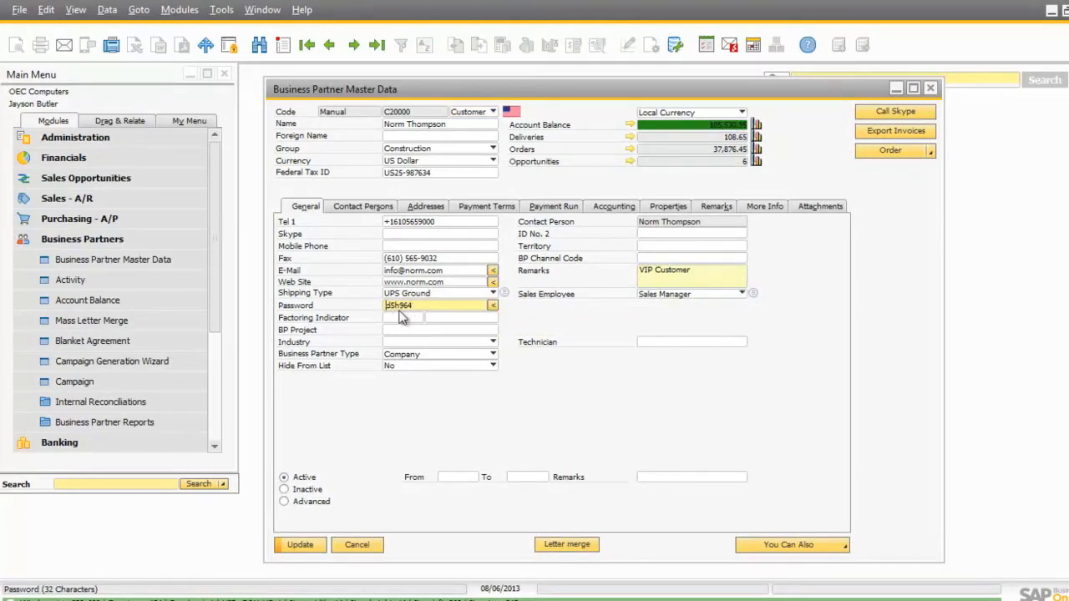
{"action": "left_click", "coordinate": [401, 223]}
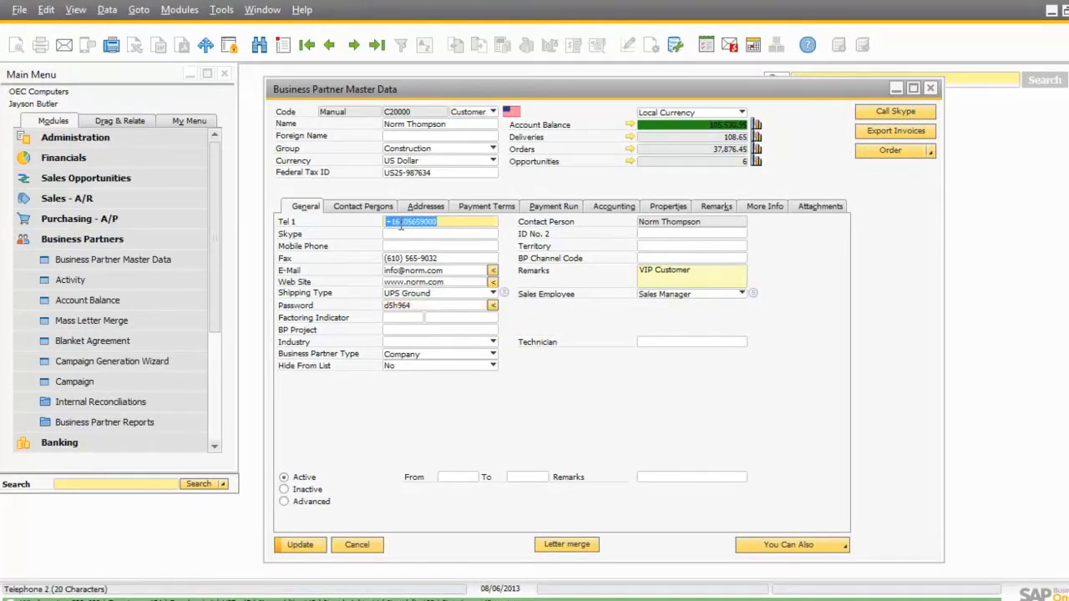
{"action": "left_click", "coordinate": [880, 114]}
{"action": "left_click_drag", "start_coordinate": [547, 207], "coordinate": [444, 219]}
{"action": "left_click", "coordinate": [555, 407]}
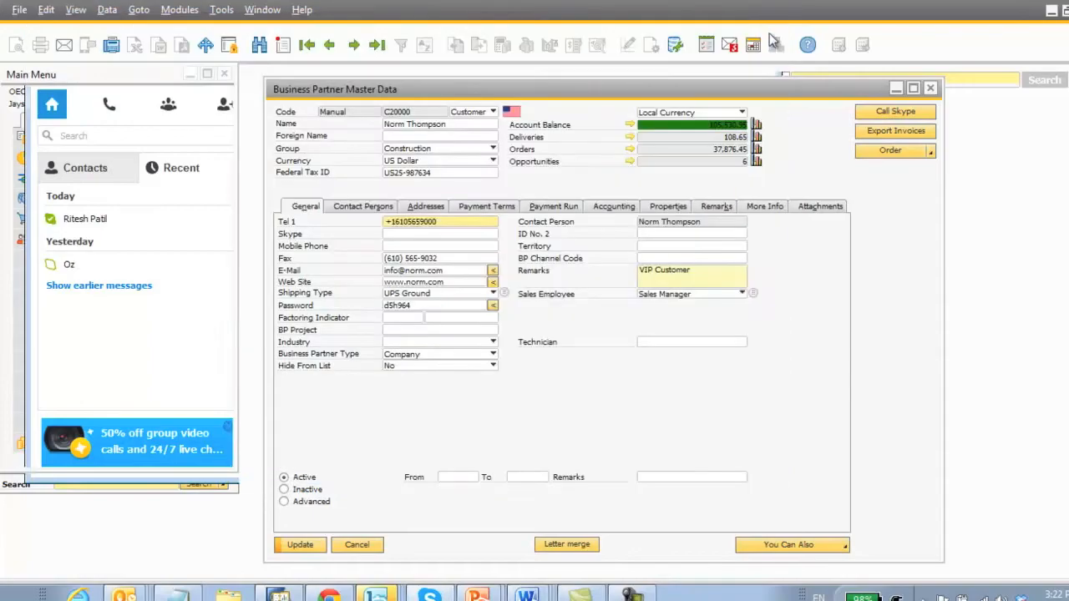
Export the customer's invoices with the Export Invoices function, review the resulting XML file and close it
{"action": "left_click", "coordinate": [896, 131]}
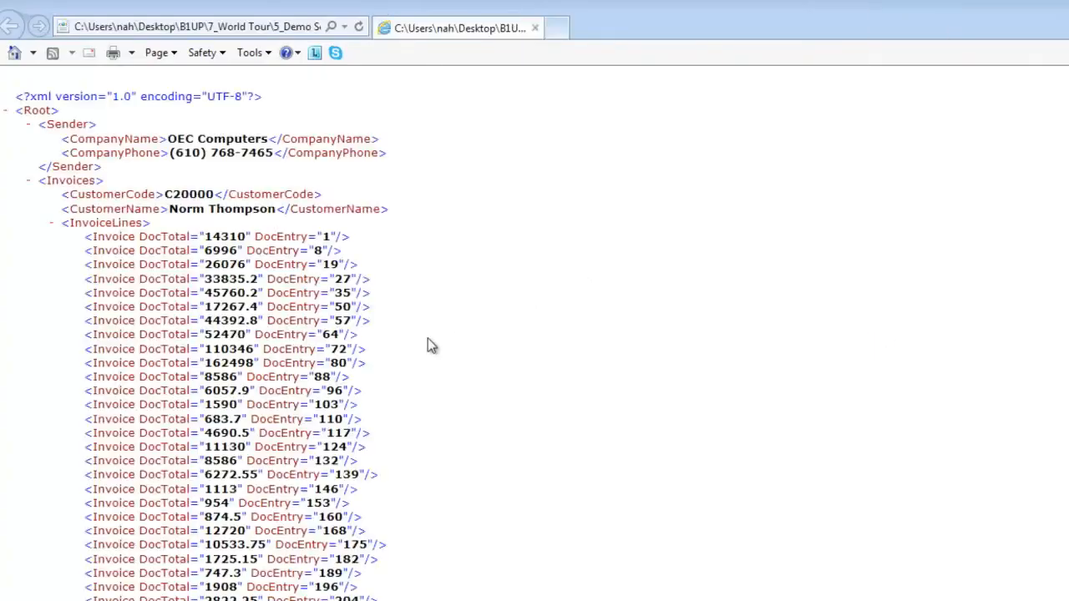
{"action": "scroll", "coordinate": [193, 316], "scroll_direction": "down", "scroll_amount": 5}
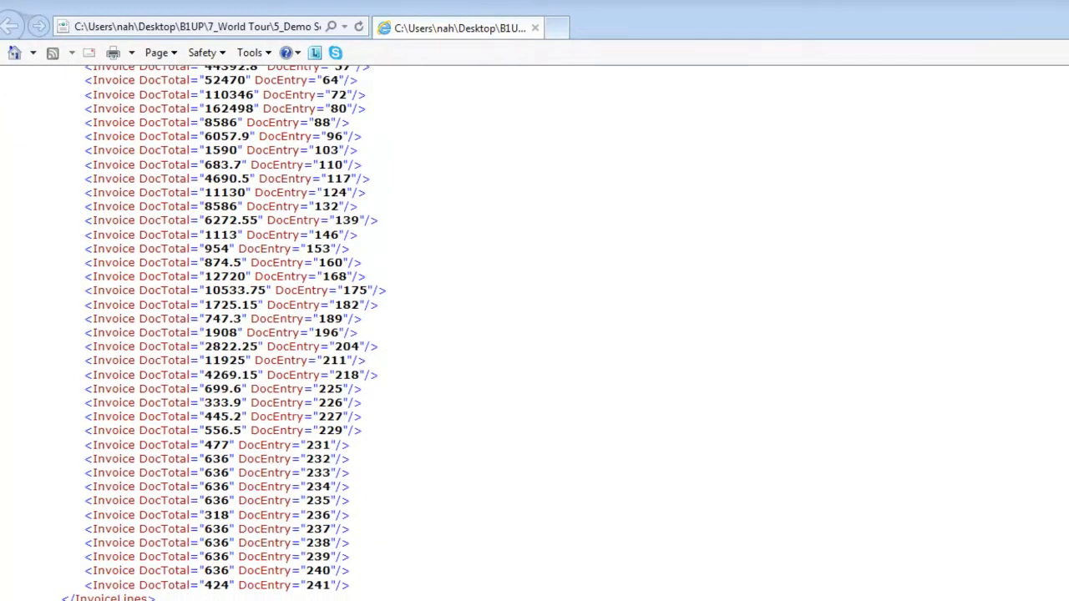
{"action": "key", "text": "alt+F4"}
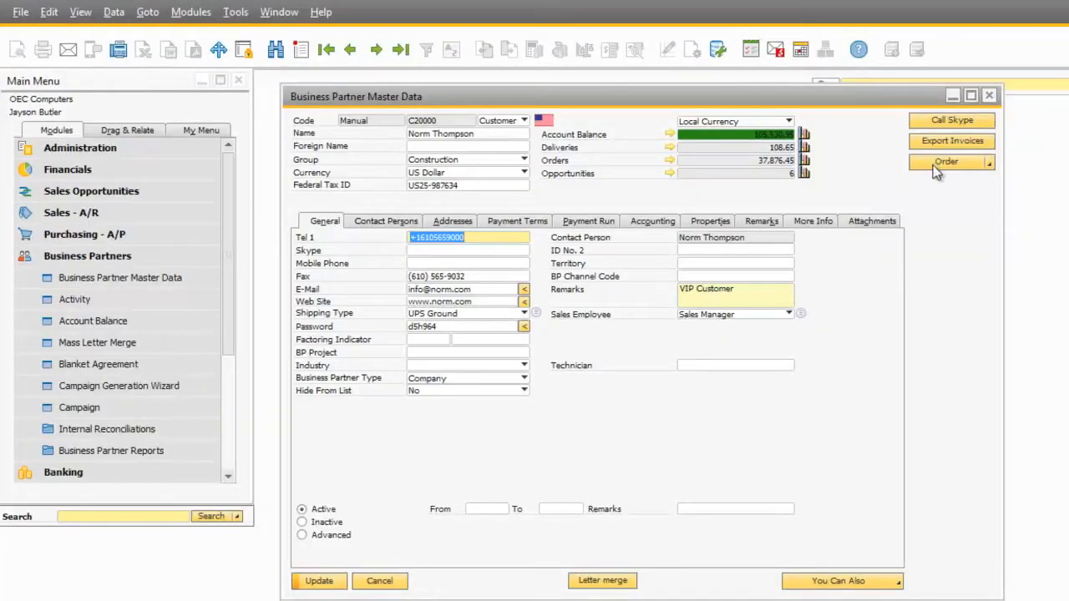
Open a new Delivery for the customer from the multi button, move its window aside, and close it without saving
{"action": "left_click", "coordinate": [988, 163]}
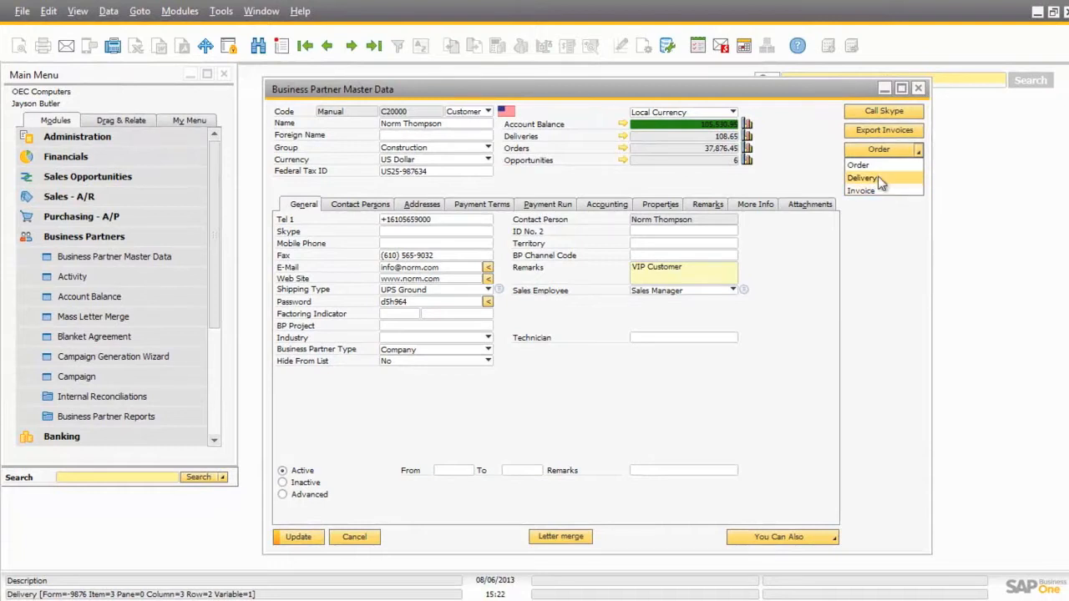
{"action": "left_click", "coordinate": [878, 177]}
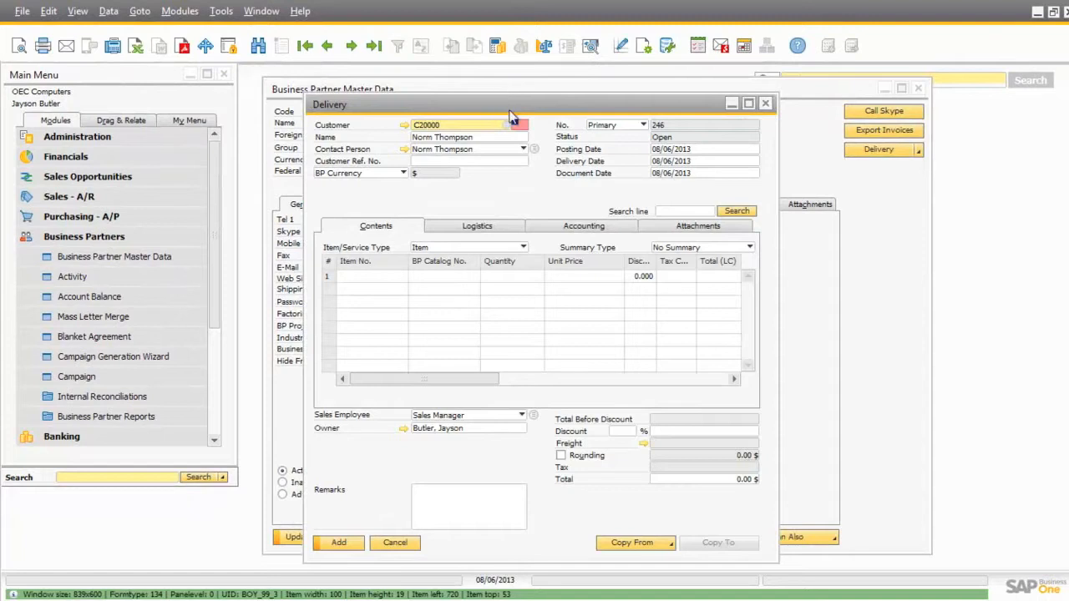
{"action": "left_click_drag", "start_coordinate": [506, 100], "coordinate": [513, 173]}
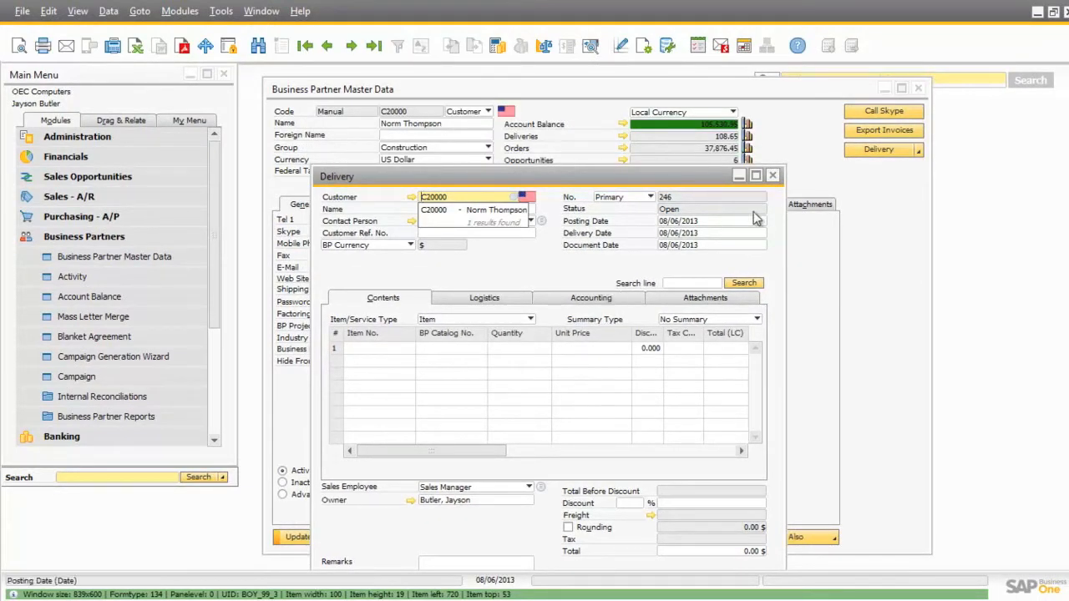
{"action": "left_click", "coordinate": [774, 176]}
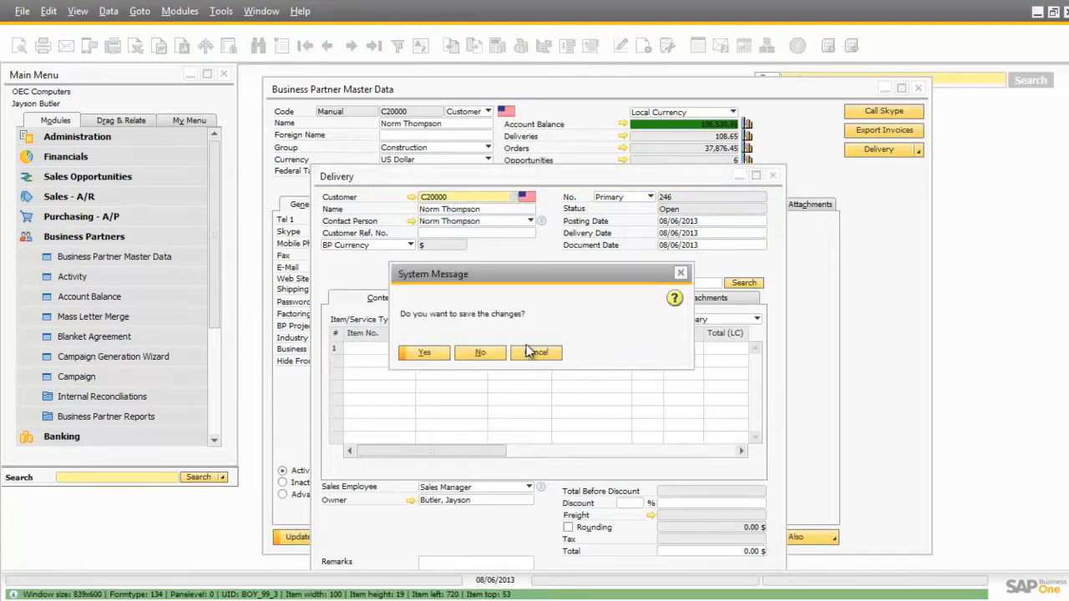
{"action": "left_click", "coordinate": [479, 353]}
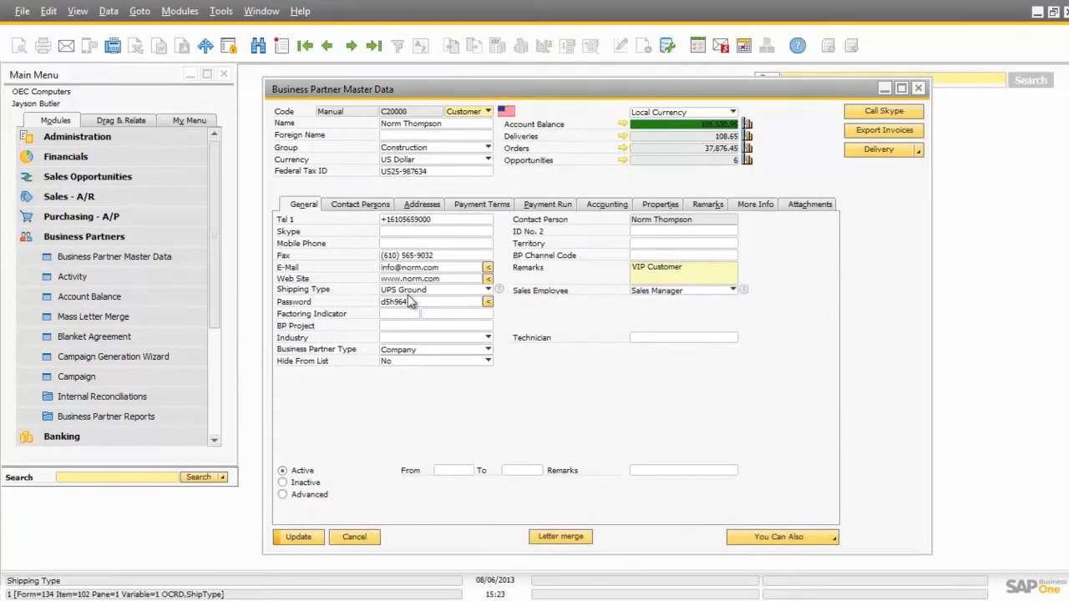
Try to set the customer's Total Discount % in the payment terms to 3
{"action": "left_click", "coordinate": [484, 204]}
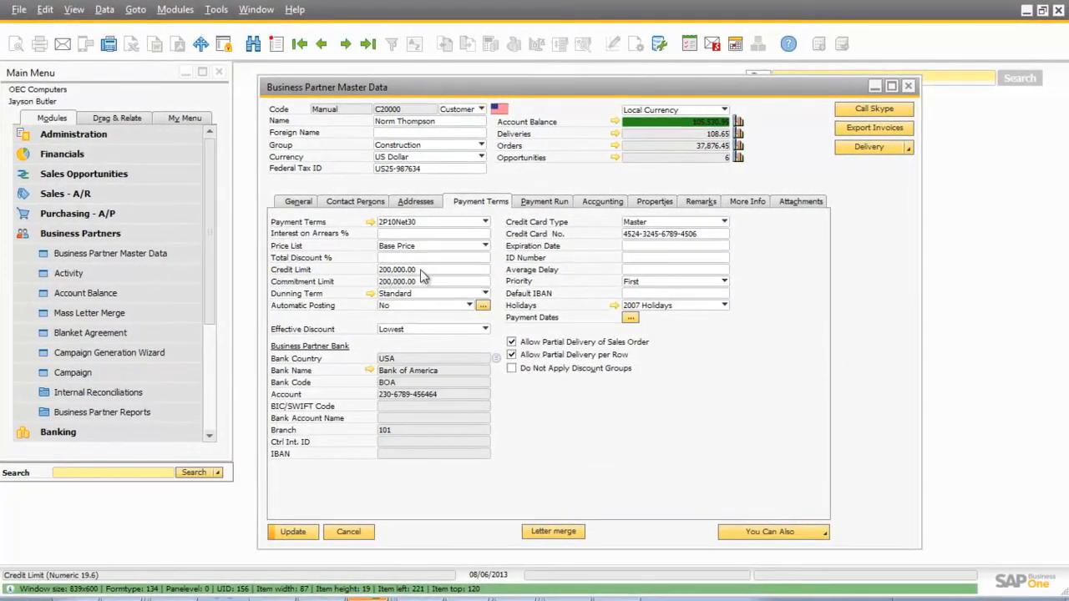
{"action": "left_click", "coordinate": [393, 258]}
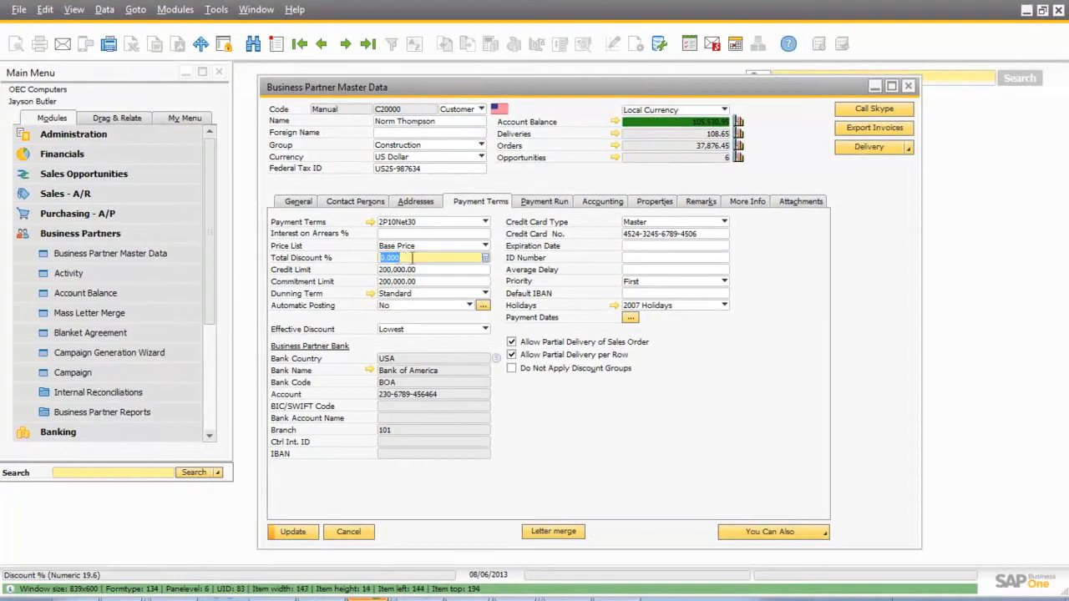
{"action": "type", "text": "3"}
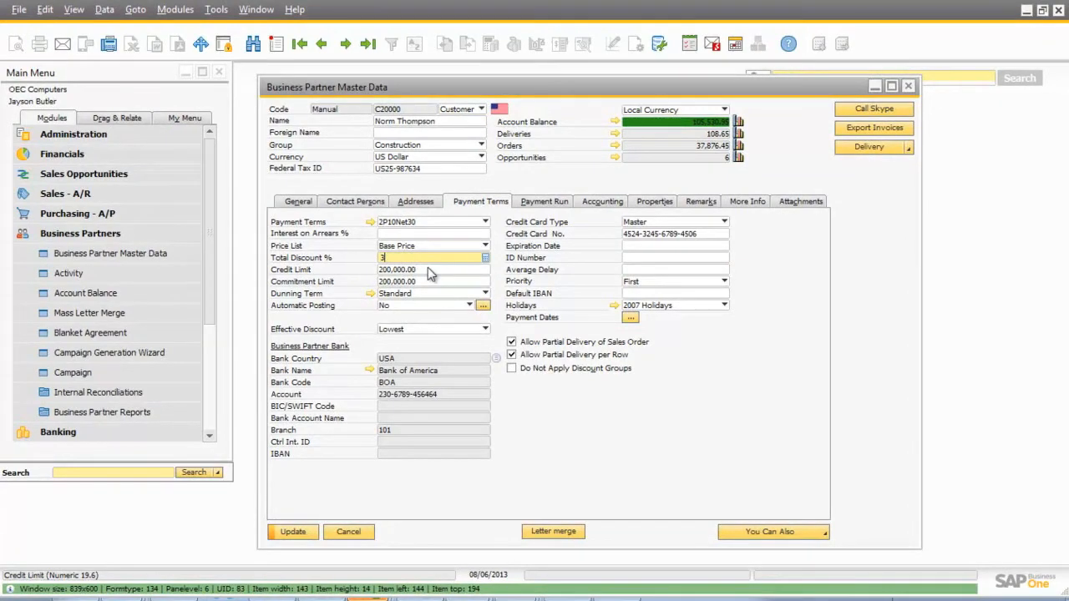
{"action": "key", "text": "Tab"}
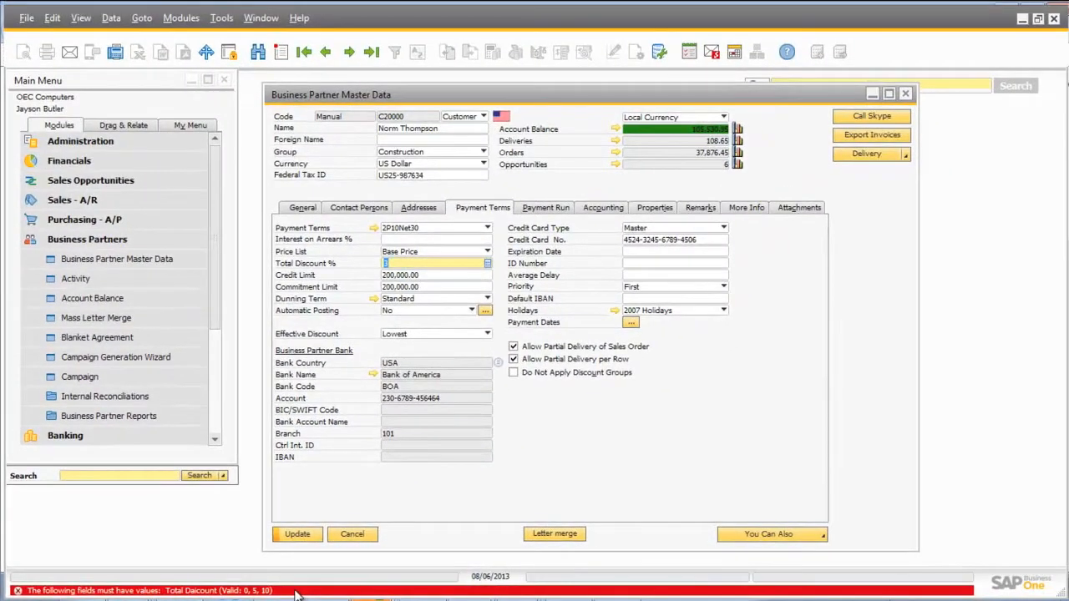
Set the customer's Total Discount % to 5 and browse forward through the following business partner records
{"action": "left_click", "coordinate": [405, 265]}
{"action": "left_click_drag", "start_coordinate": [406, 266], "coordinate": [308, 265]}
{"action": "type", "text": "5"}
{"action": "key", "text": "Tab"}
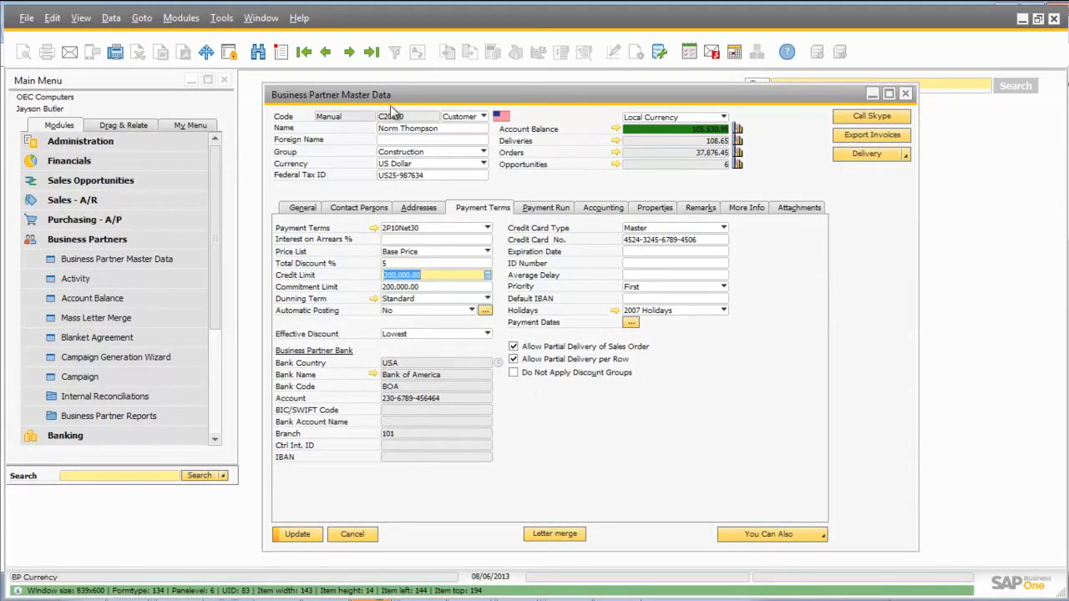
{"action": "left_click", "coordinate": [350, 52]}
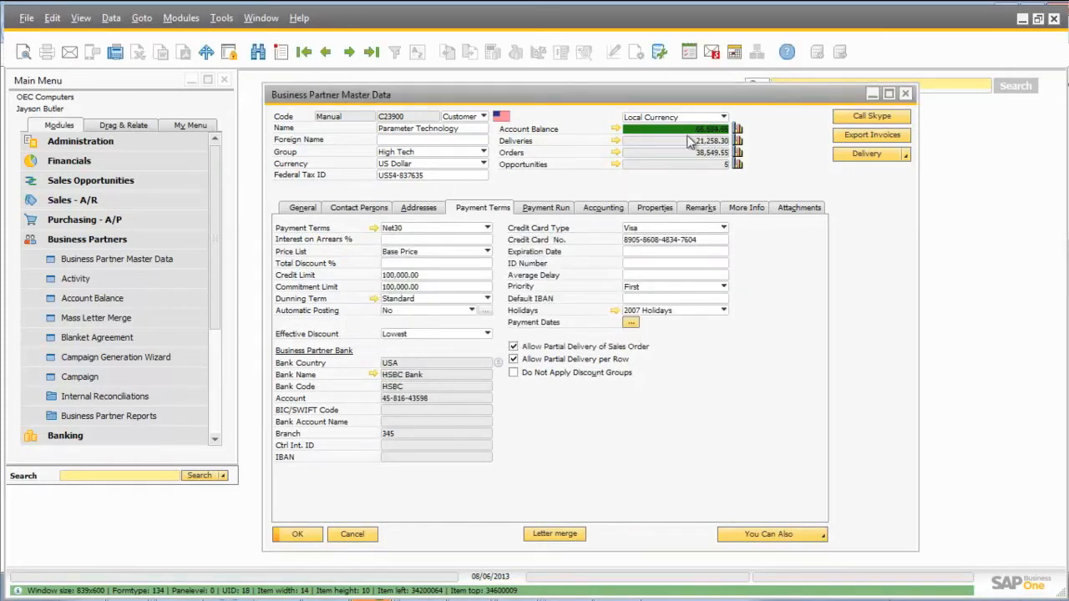
{"action": "left_click", "coordinate": [350, 52]}
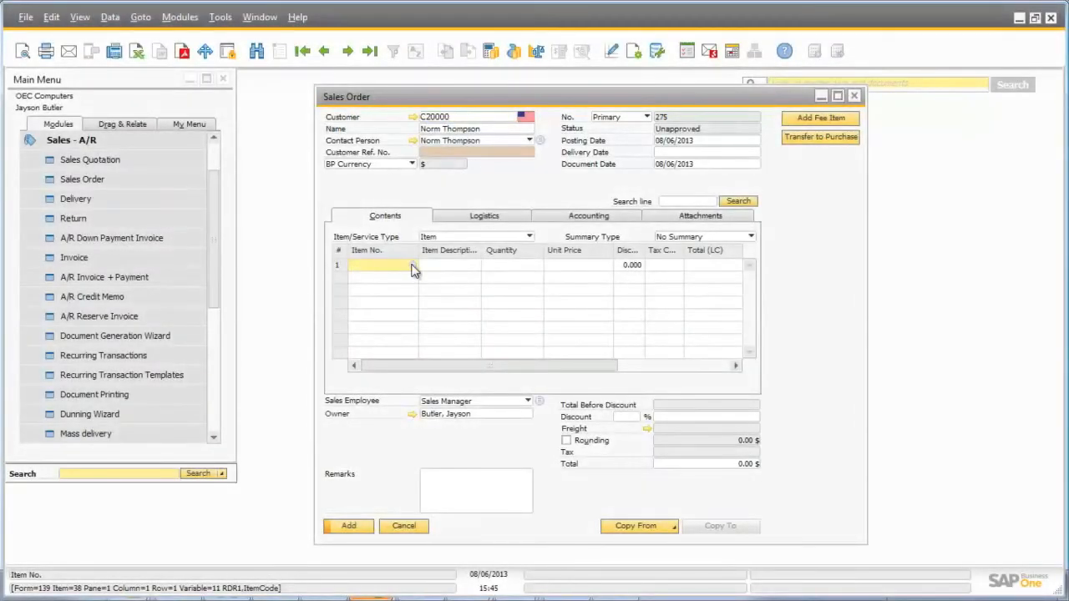
{"action": "left_click", "coordinate": [410, 269]}
{"action": "left_click", "coordinate": [409, 256]}
{"action": "left_click", "coordinate": [417, 318], "text": "shift"}
{"action": "left_click", "coordinate": [398, 386]}
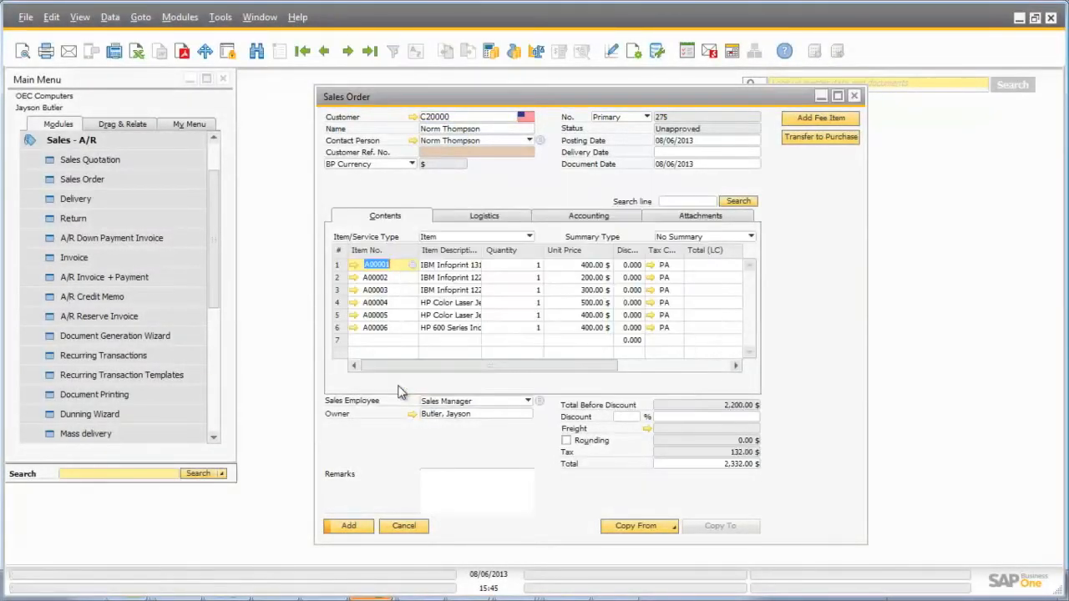
Set the unit price of sales order lines 2, 4 and 6 to 0 and try to add the order
{"action": "left_click", "coordinate": [589, 277]}
{"action": "type", "text": "0"}
{"action": "left_click", "coordinate": [594, 303]}
{"action": "type", "text": "0"}
{"action": "left_click", "coordinate": [600, 329]}
{"action": "type", "text": "0"}
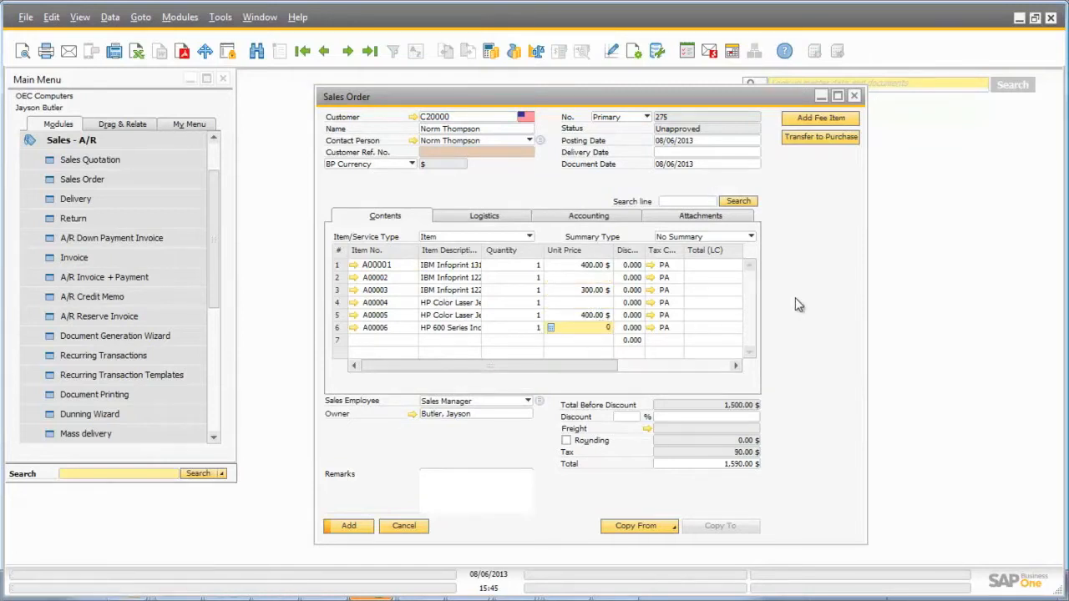
{"action": "left_click", "coordinate": [350, 529]}
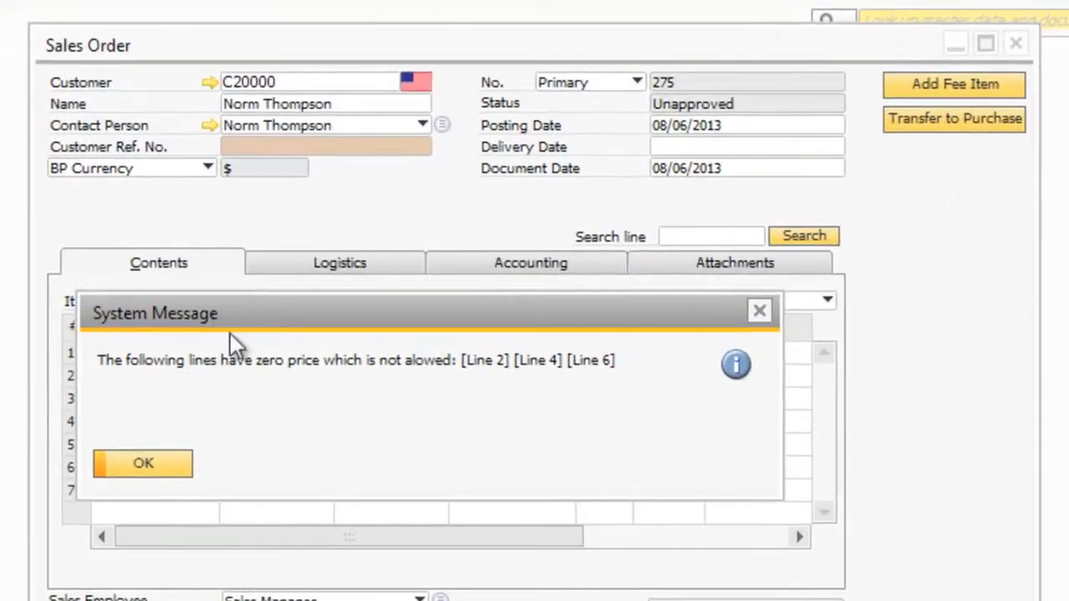
{"action": "left_click_drag", "start_coordinate": [230, 333], "coordinate": [253, 528]}
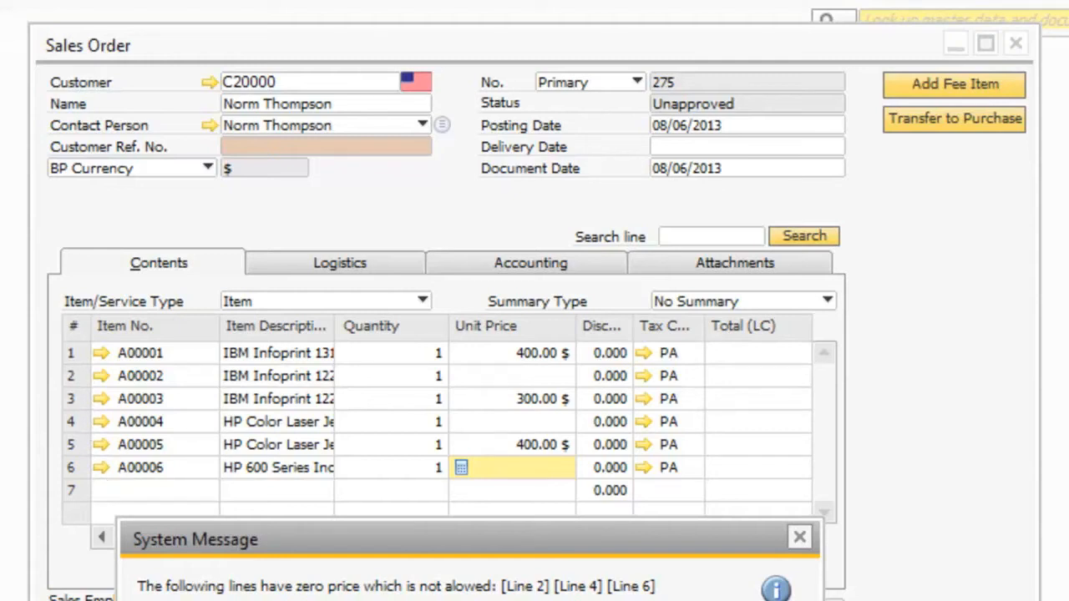
Set the unit price of sales order lines 2, 4 and 6 to 10
{"action": "left_click", "coordinate": [532, 376]}
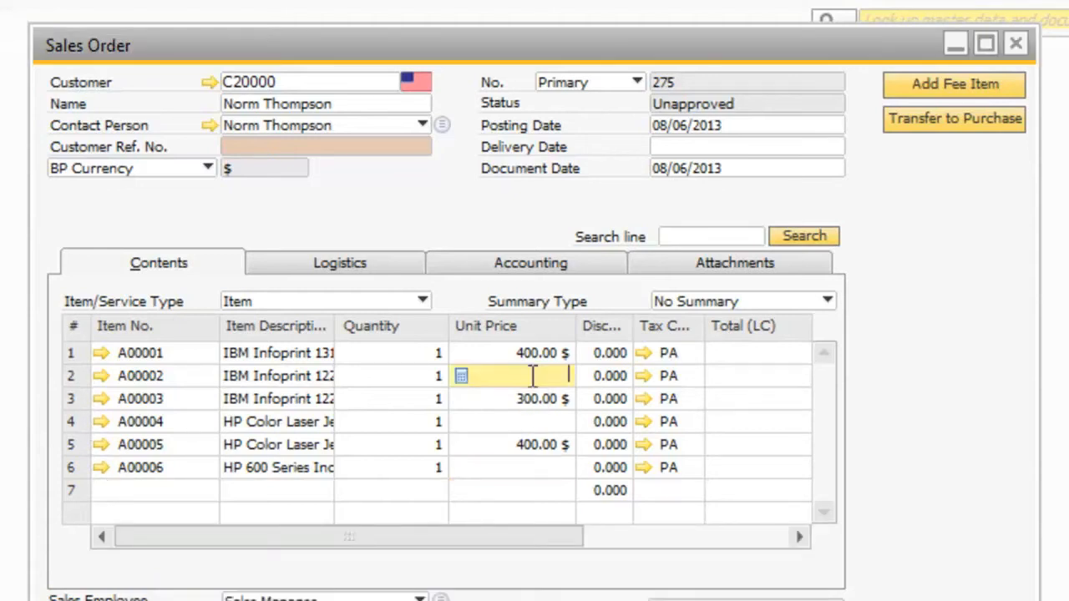
{"action": "left_click", "coordinate": [561, 422]}
{"action": "type", "text": "10"}
{"action": "left_click", "coordinate": [526, 468]}
{"action": "type", "text": "10"}
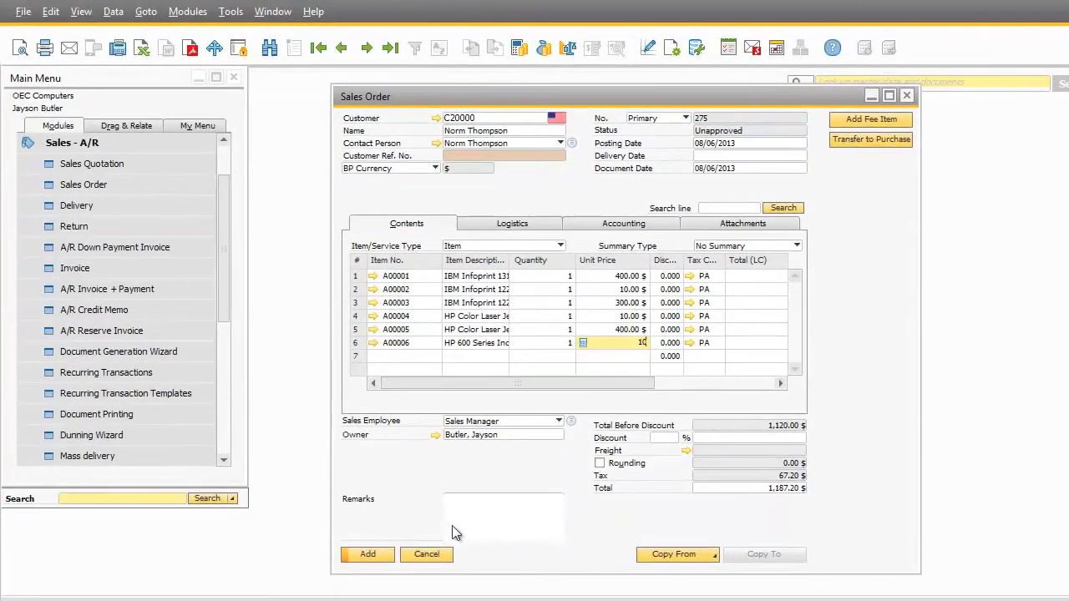
Enter 1234 as the customer reference number and accept adding the fee item to the sales order
{"action": "left_click", "coordinate": [490, 520]}
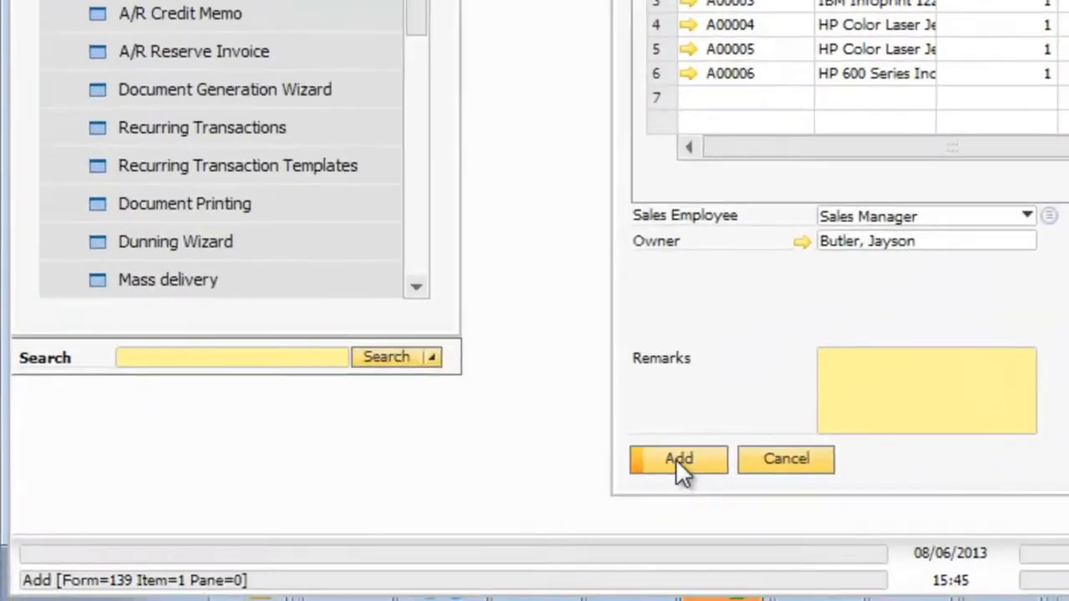
{"action": "left_click", "coordinate": [704, 451]}
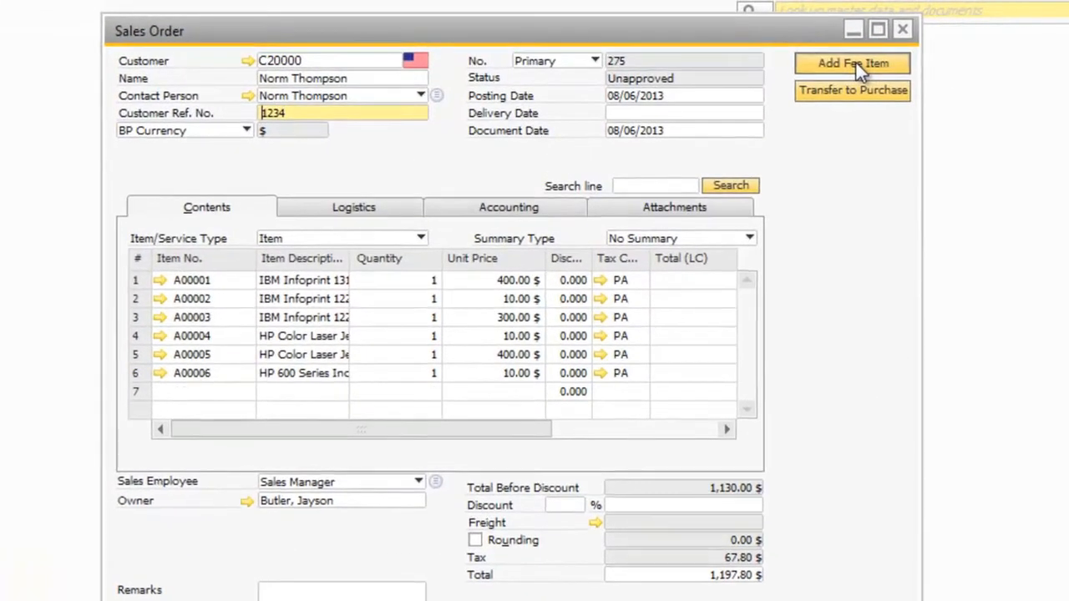
{"action": "left_click", "coordinate": [856, 63]}
{"action": "left_click_drag", "start_coordinate": [450, 248], "coordinate": [462, 419]}
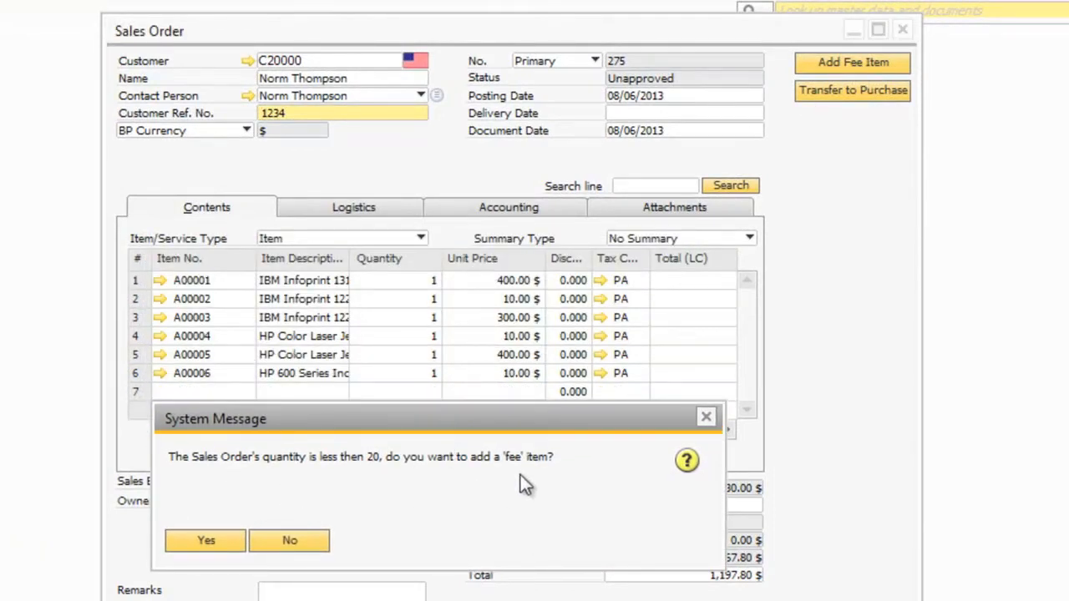
{"action": "left_click", "coordinate": [210, 543]}
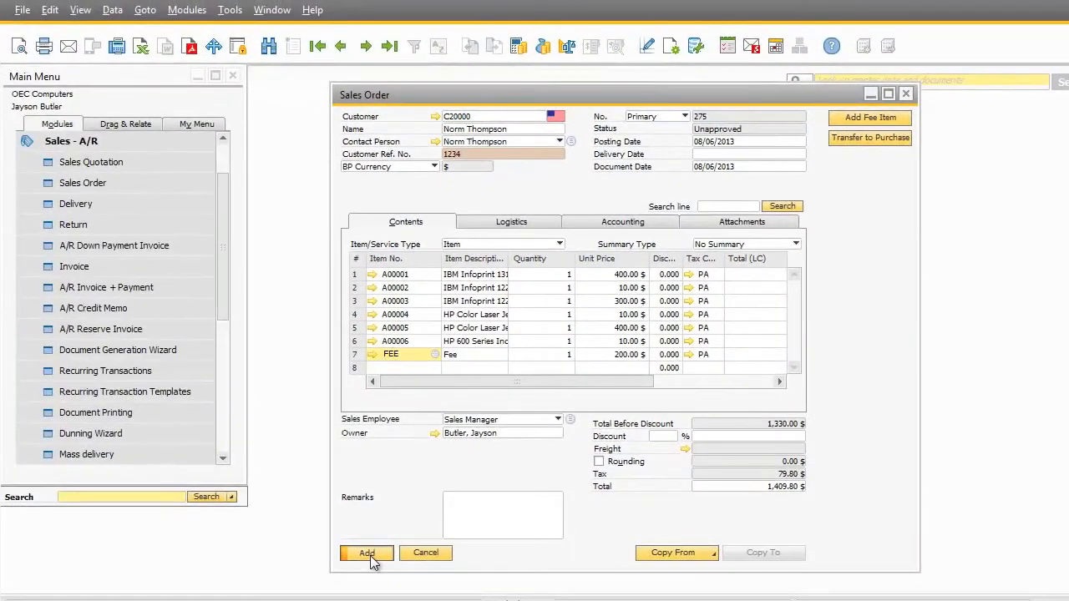
Add the sales order with delivery date 08/06/2013, continuing past the item availability check, and close it
{"action": "left_click", "coordinate": [372, 562]}
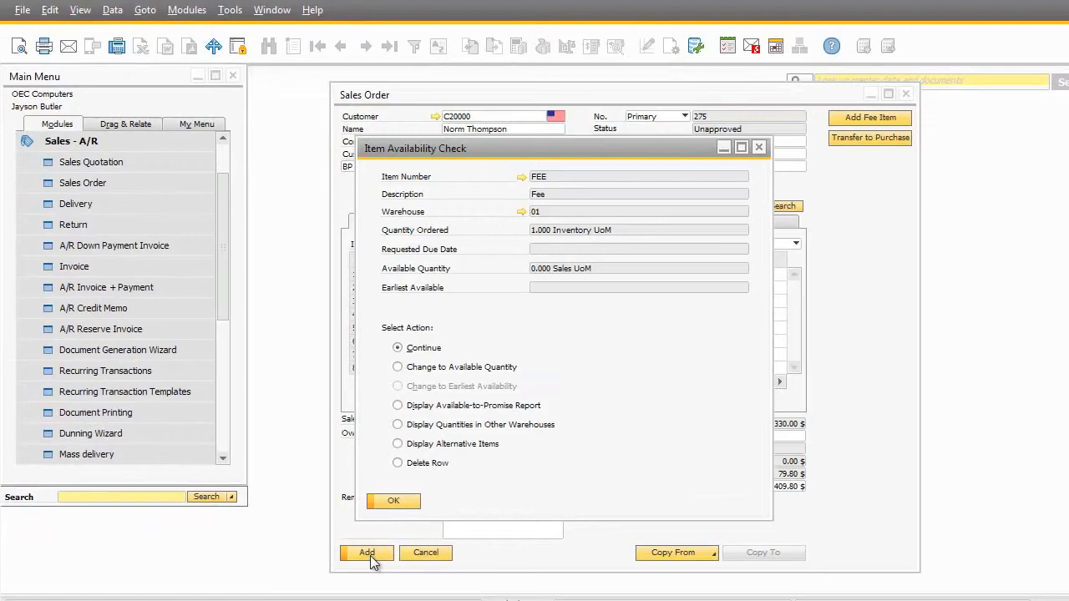
{"action": "left_click", "coordinate": [393, 499]}
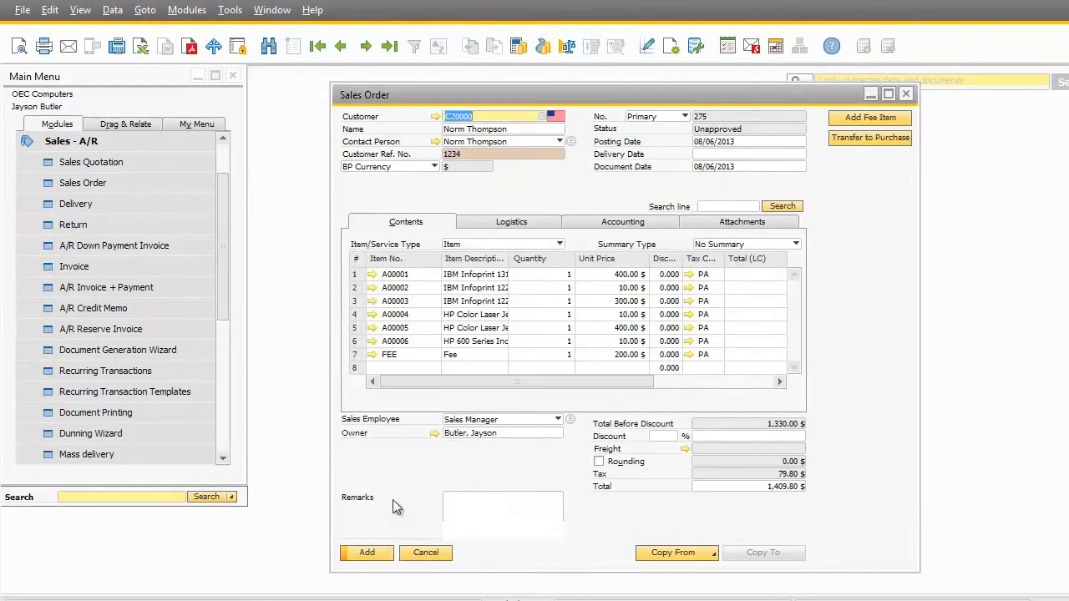
{"action": "left_click", "coordinate": [368, 553]}
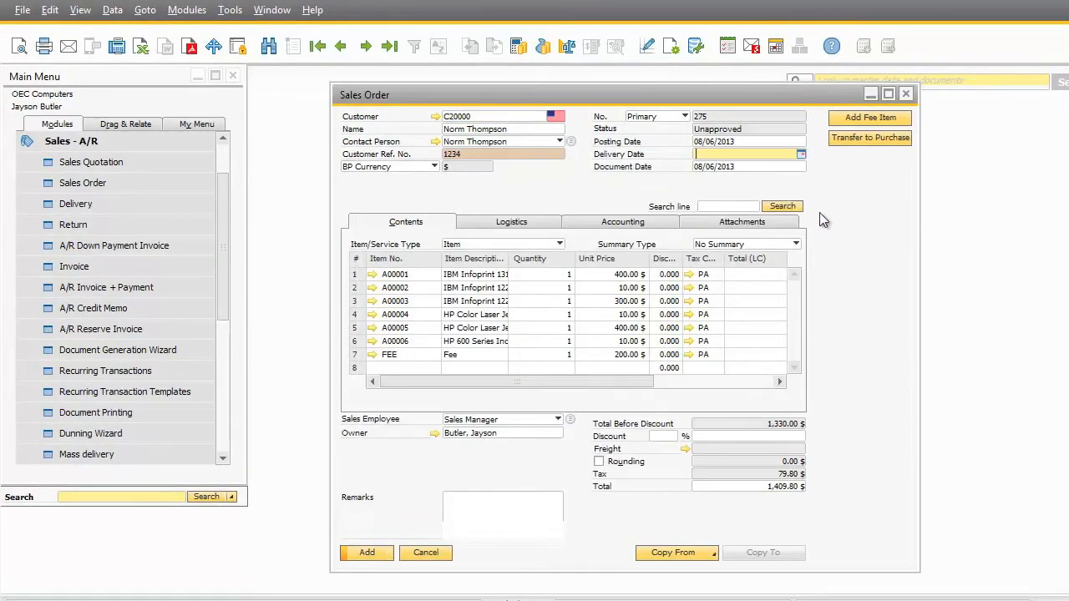
{"action": "key", "text": "Tab"}
{"action": "left_click", "coordinate": [392, 338]}
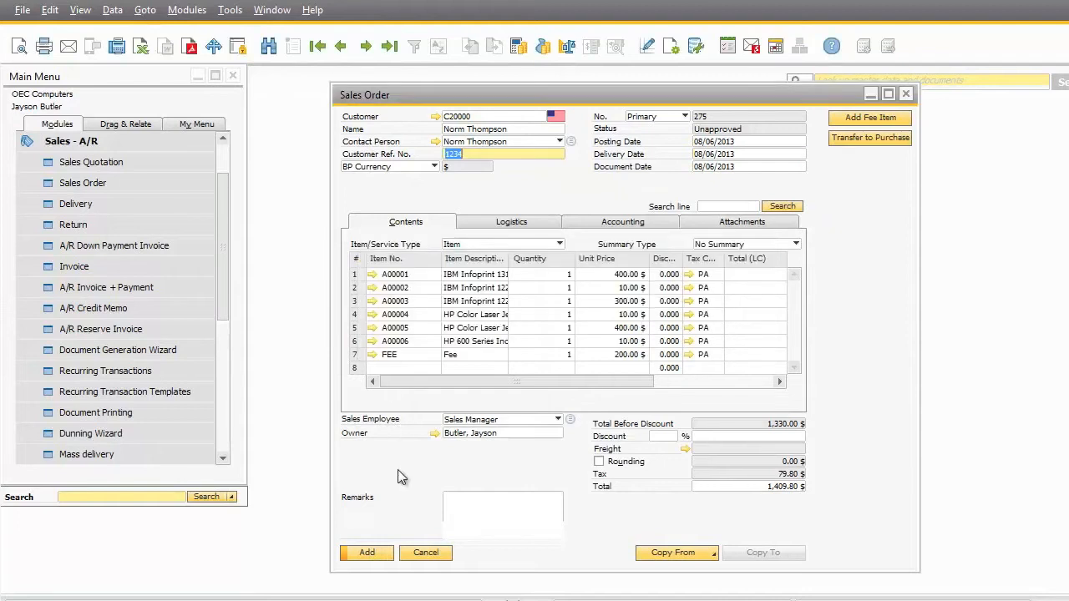
{"action": "left_click", "coordinate": [368, 555]}
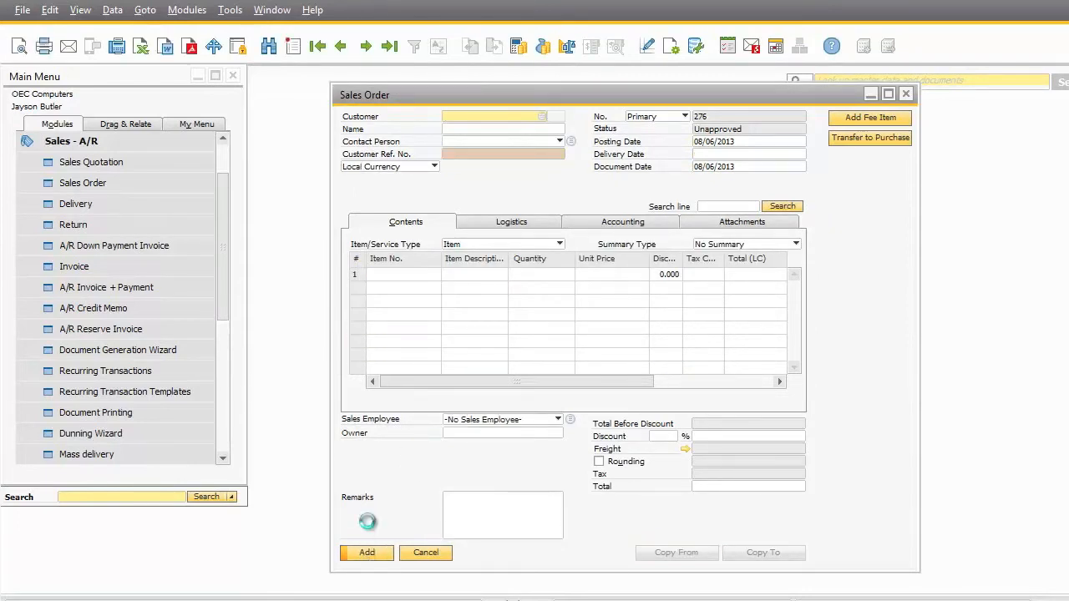
{"action": "left_click", "coordinate": [414, 552]}
Start a new A/R invoice for the same customer as the sales order
{"action": "left_click", "coordinate": [92, 267]}
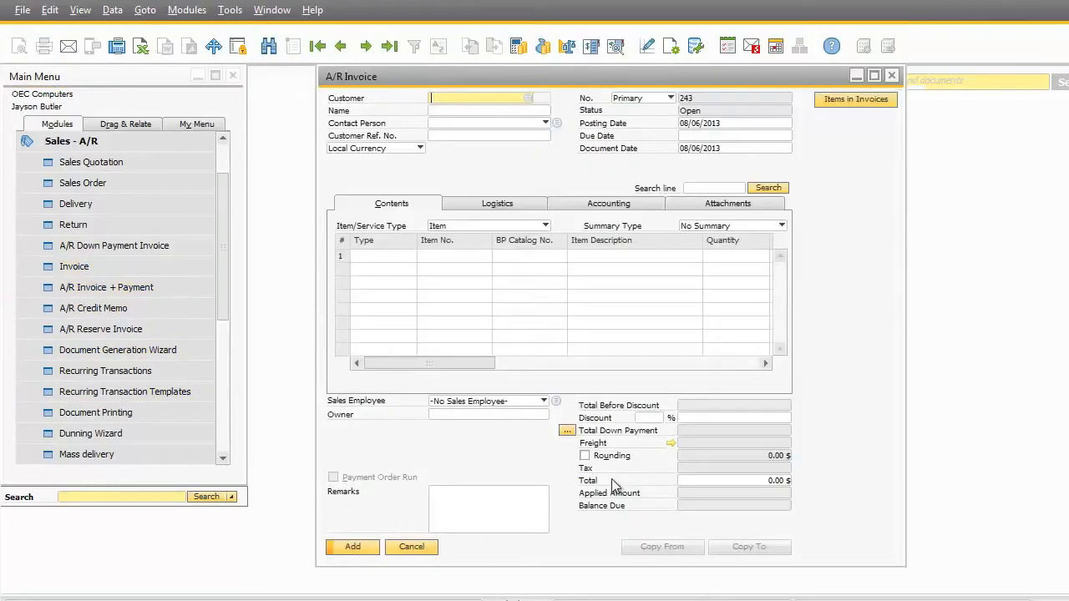
{"action": "left_click", "coordinate": [525, 97]}
{"action": "double_click", "coordinate": [435, 263]}
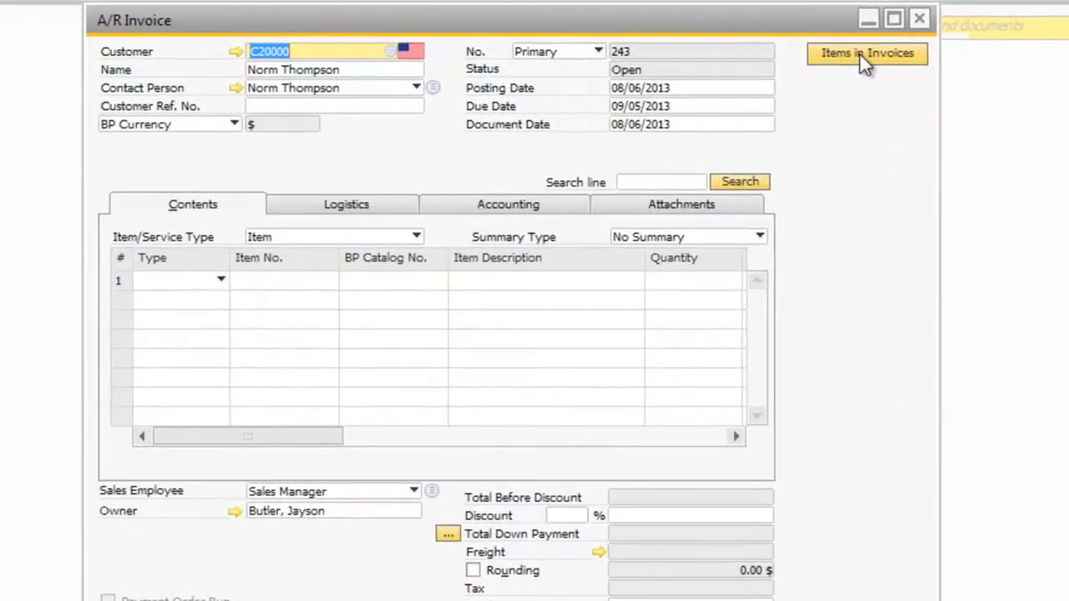
Run the Items in Invoices report from the invoice with Earthshaker Corporation as the report customer
{"action": "left_click", "coordinate": [859, 52]}
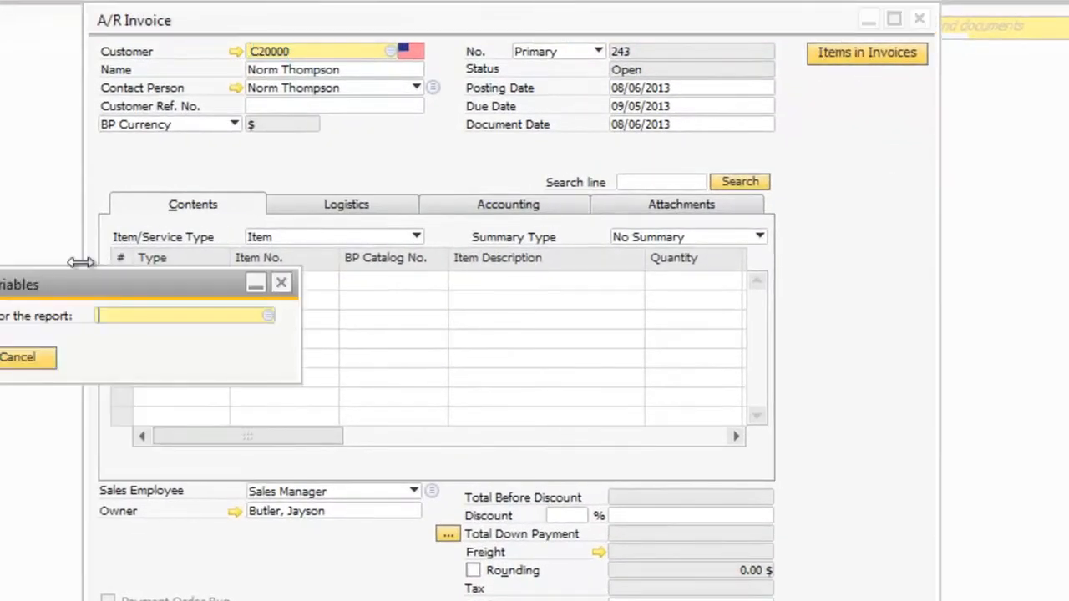
{"action": "left_click_drag", "start_coordinate": [94, 292], "coordinate": [410, 315]}
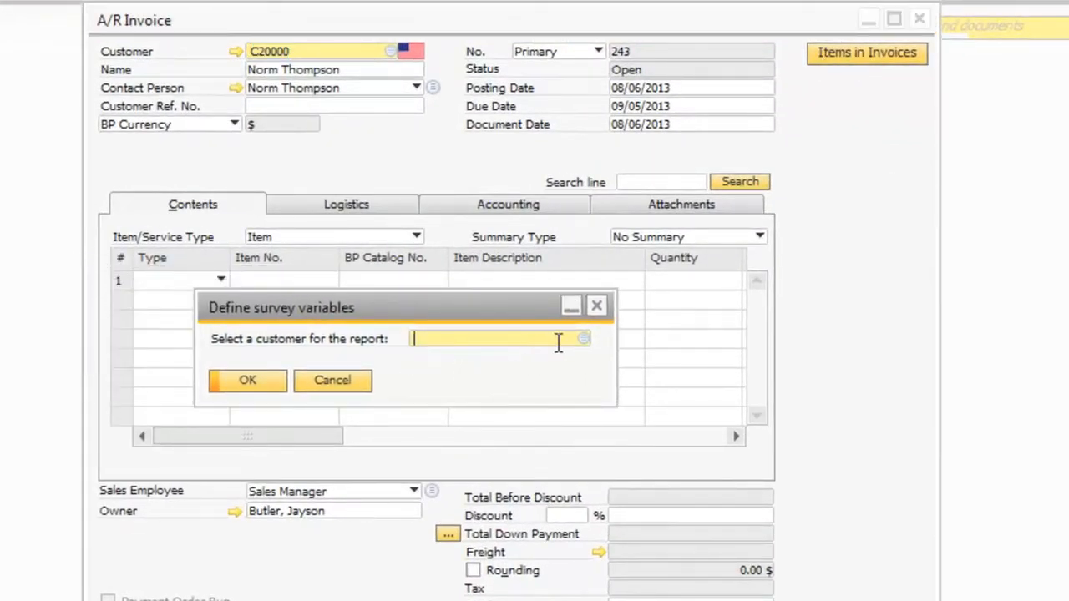
{"action": "left_click", "coordinate": [586, 339]}
{"action": "left_click", "coordinate": [443, 390]}
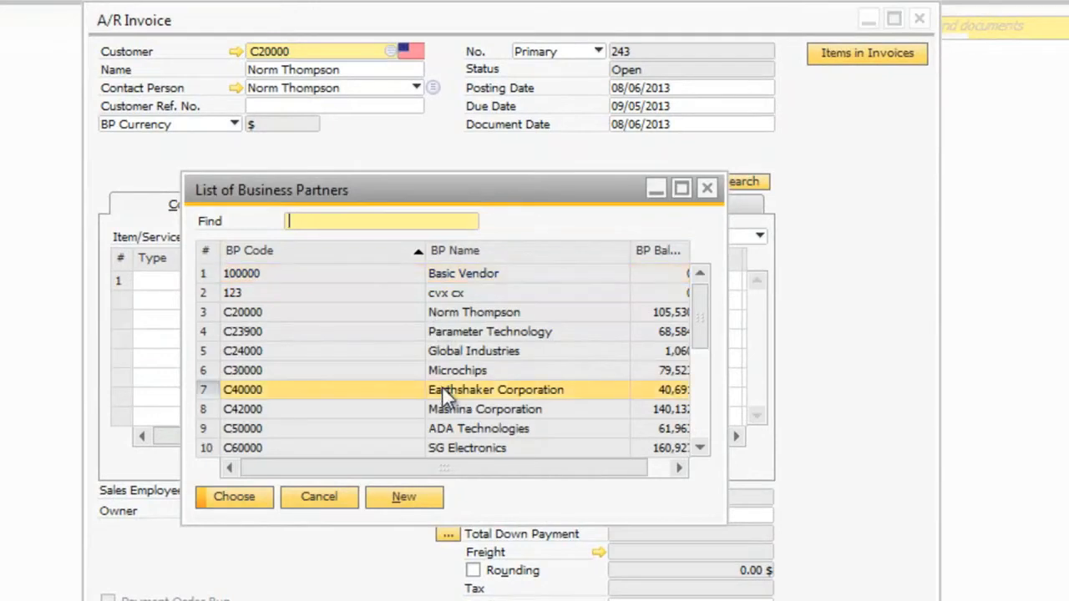
{"action": "left_click", "coordinate": [237, 497]}
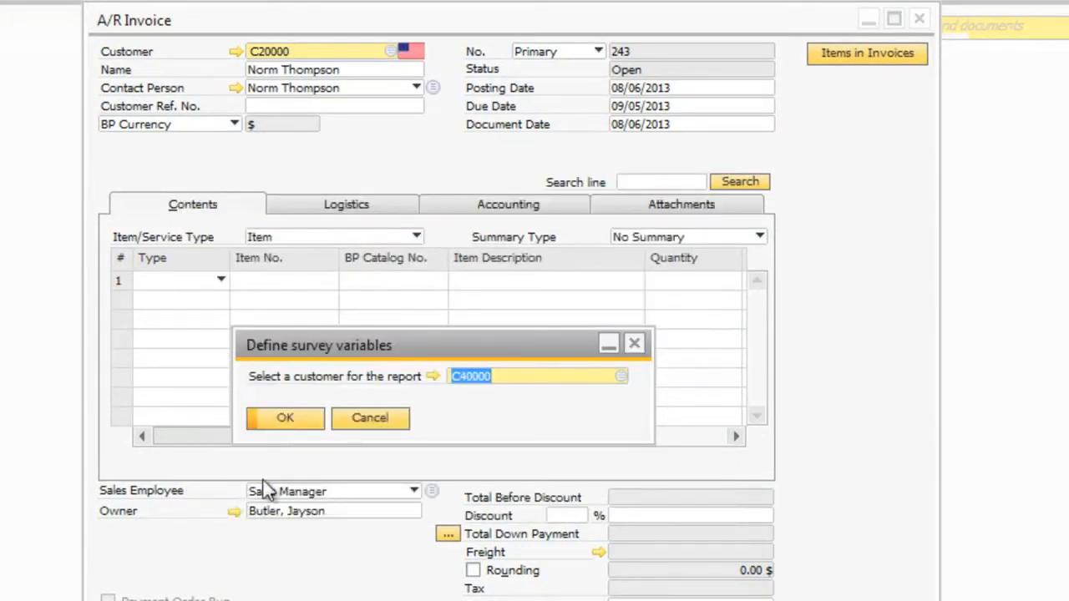
{"action": "left_click", "coordinate": [287, 419]}
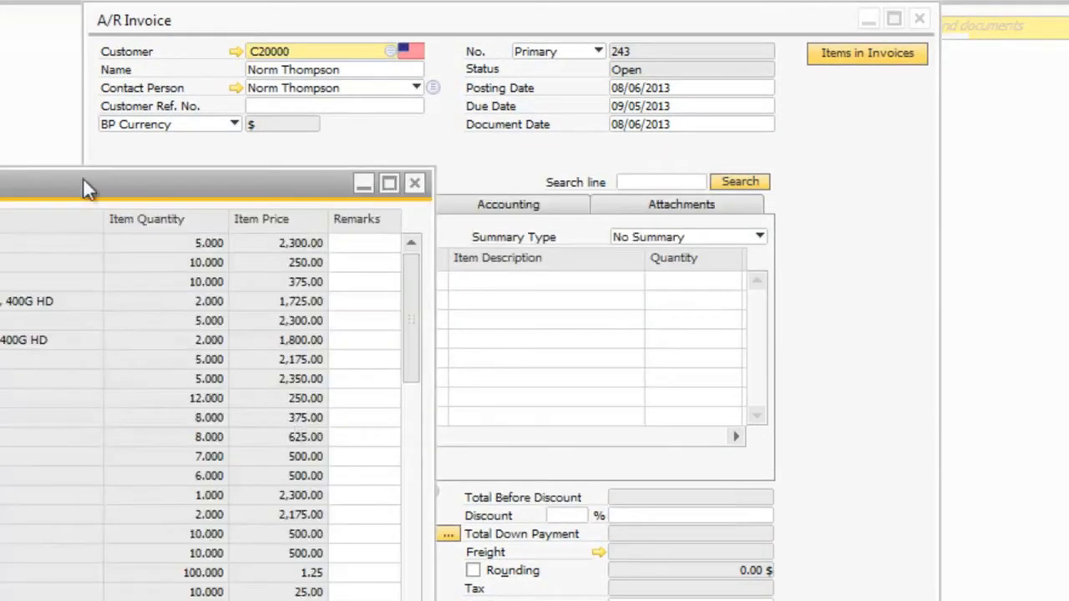
Enter the remark "taken" for the first and third listed items and transfer rows 1, 3, 4, 5 and 6 to the invoice
{"action": "left_click_drag", "start_coordinate": [90, 194], "coordinate": [464, 160]}
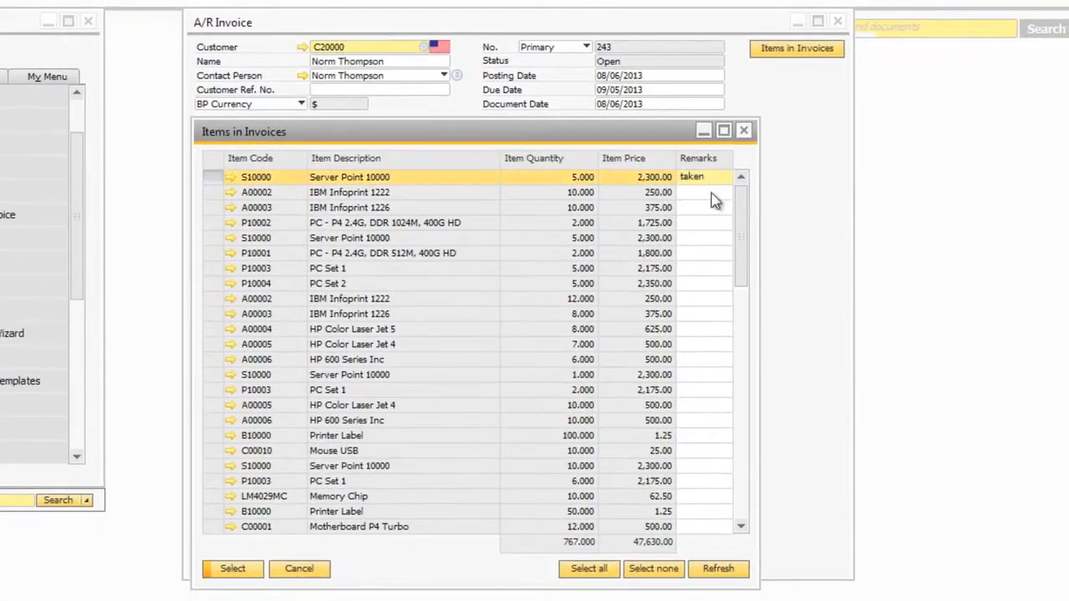
{"action": "left_click", "coordinate": [707, 204]}
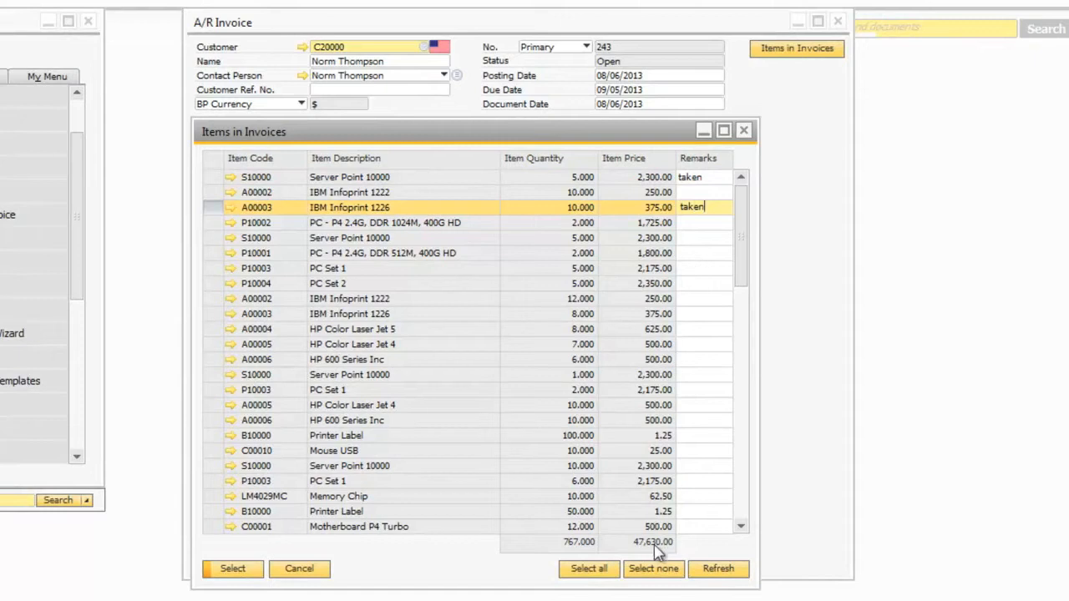
{"action": "left_click", "coordinate": [213, 179], "text": "ctrl"}
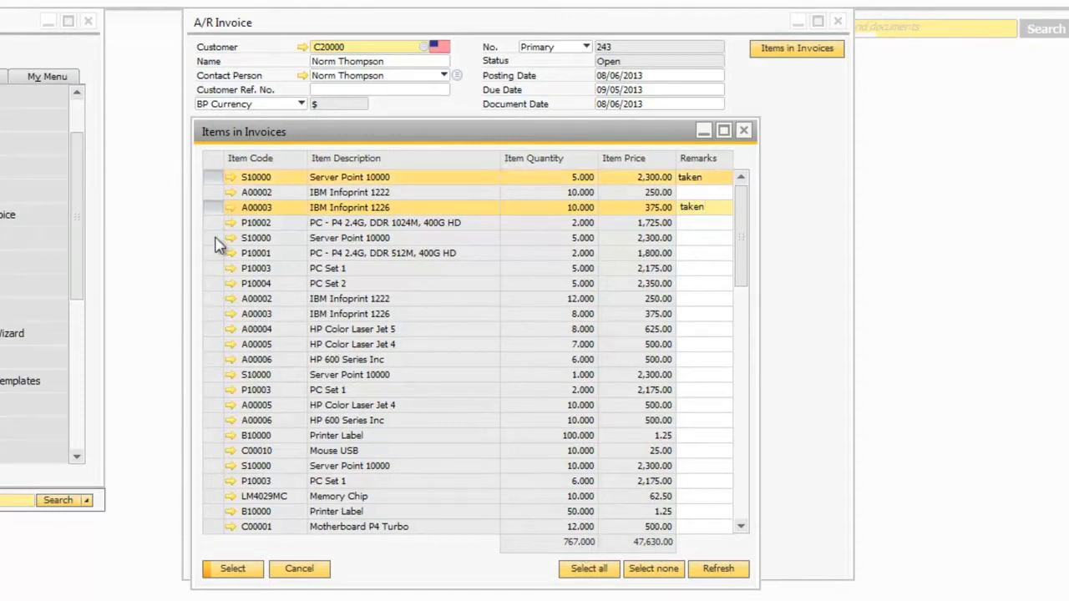
{"action": "left_click", "coordinate": [214, 223], "text": "ctrl"}
{"action": "left_click", "coordinate": [214, 238], "text": "ctrl"}
{"action": "left_click", "coordinate": [212, 255], "text": "ctrl"}
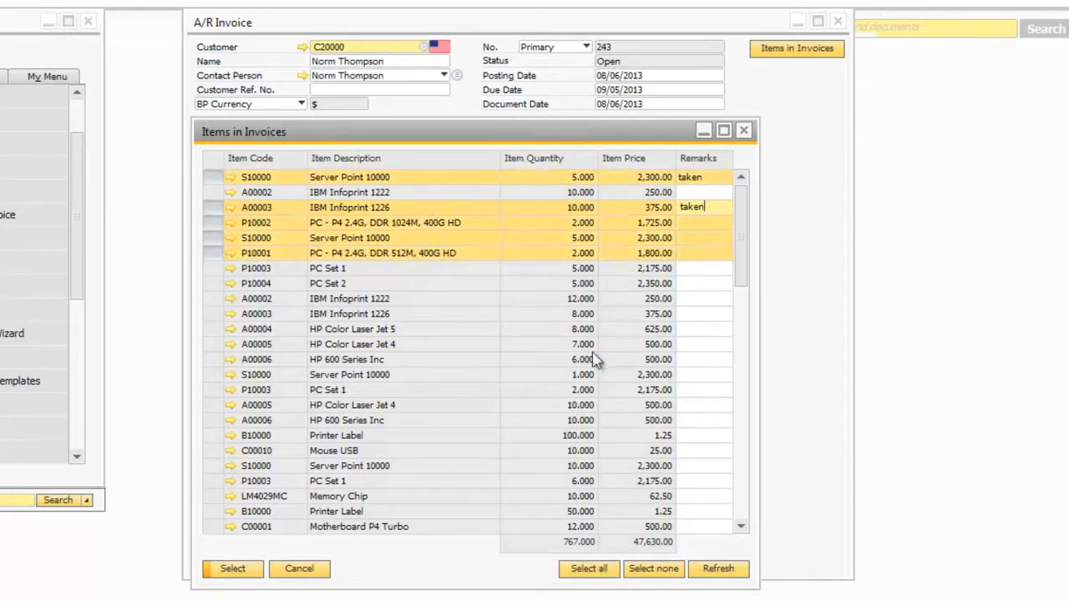
{"action": "left_click", "coordinate": [232, 569]}
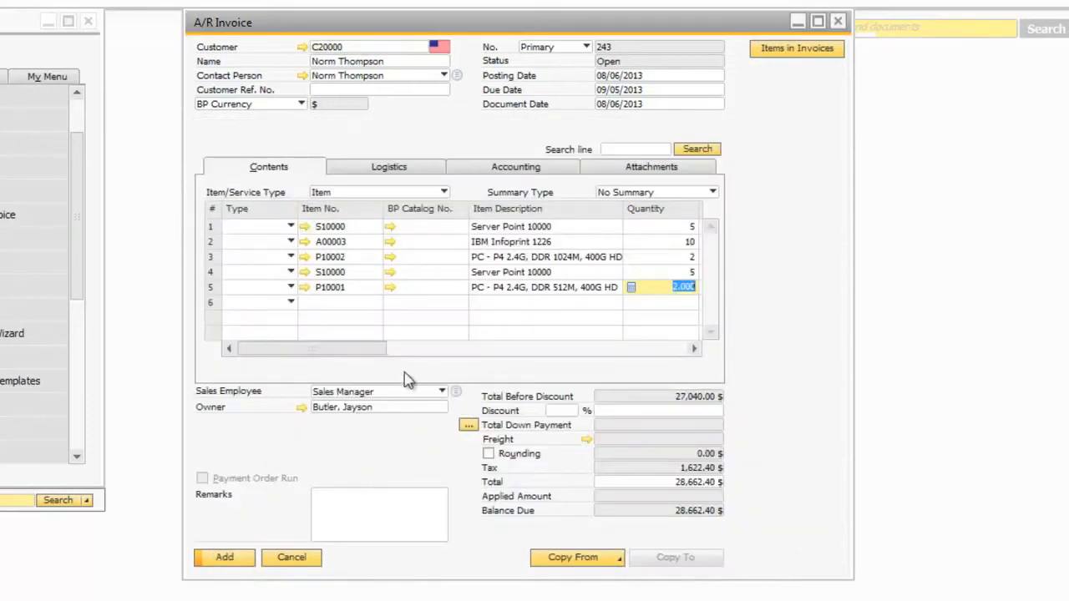
Open the first invoice line's bill of materials, go to the Server Point 10000 item master data and search Amazon for the item
{"action": "left_click_drag", "start_coordinate": [344, 362], "coordinate": [394, 362]}
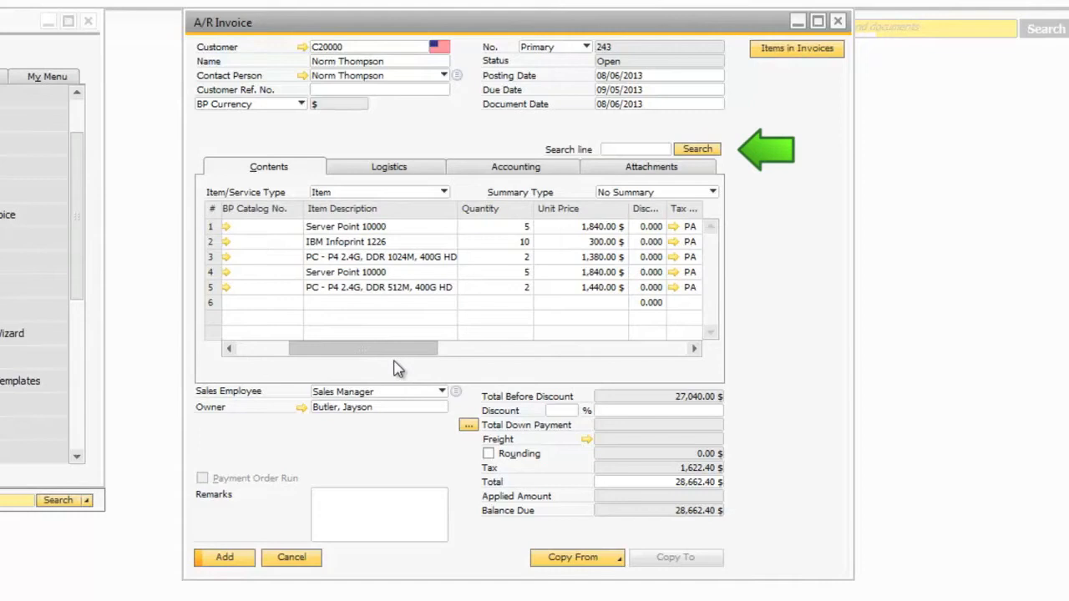
{"action": "left_click_drag", "start_coordinate": [397, 369], "coordinate": [334, 369]}
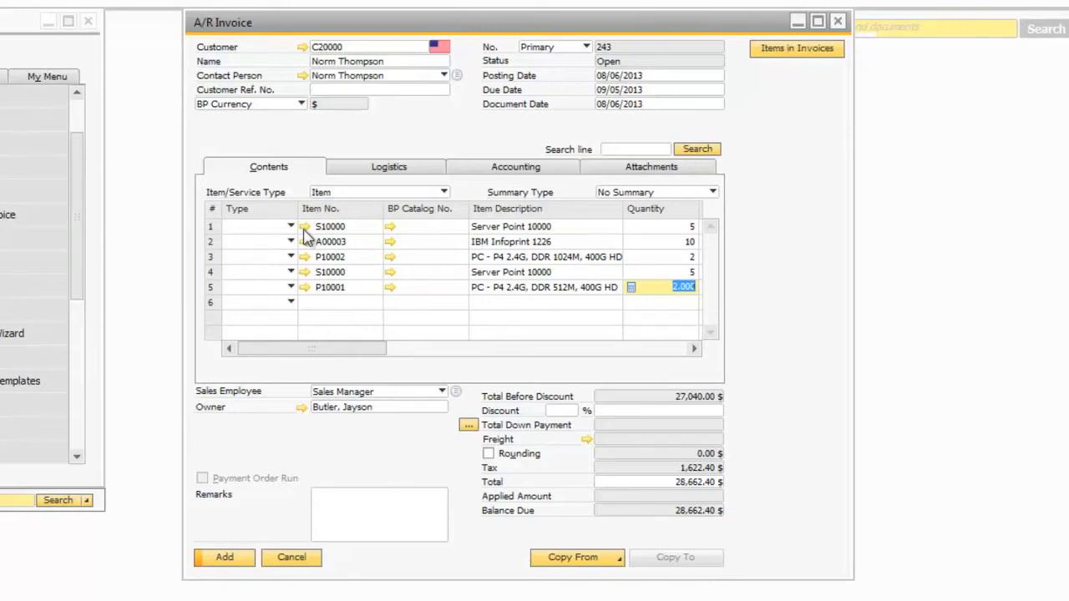
{"action": "left_click", "coordinate": [304, 226]}
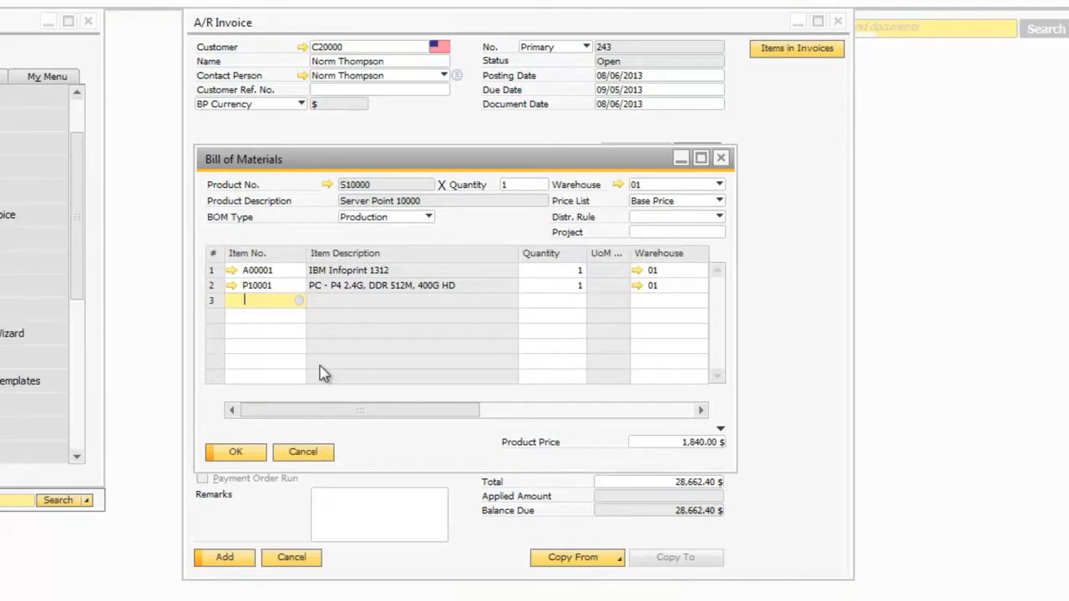
{"action": "left_click", "coordinate": [328, 185]}
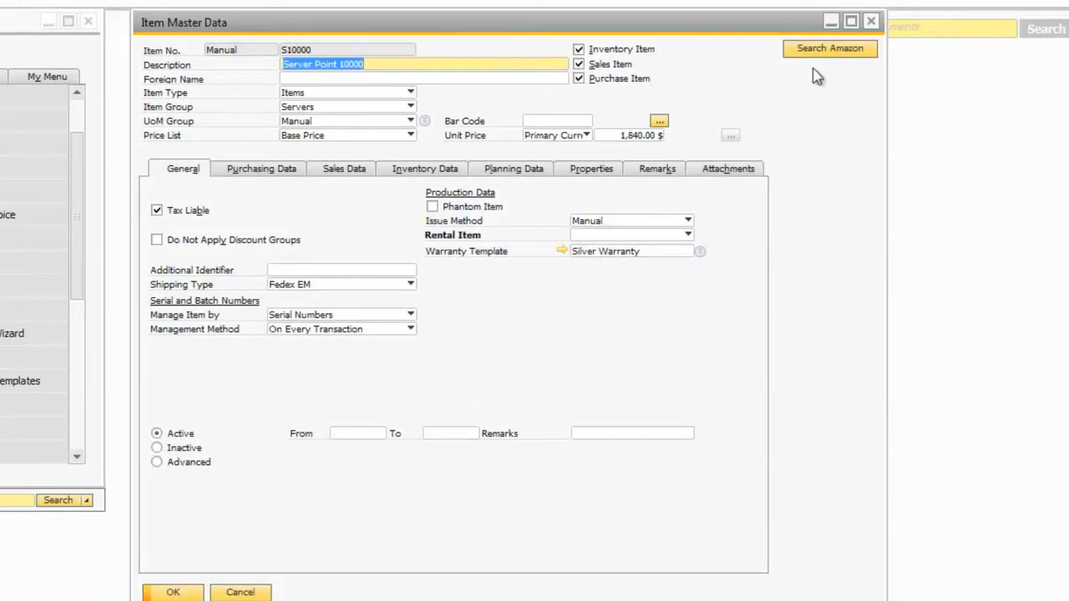
{"action": "left_click", "coordinate": [831, 48]}
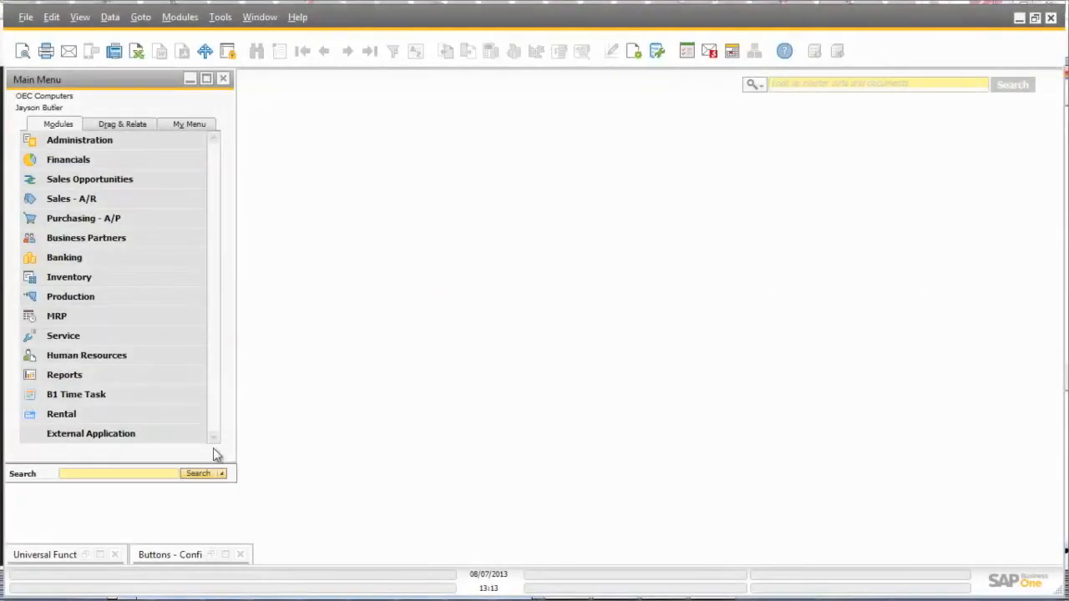
Start a new service call for the customer Earthshaker Corporation
{"action": "left_click", "coordinate": [90, 337]}
{"action": "left_click", "coordinate": [91, 337]}
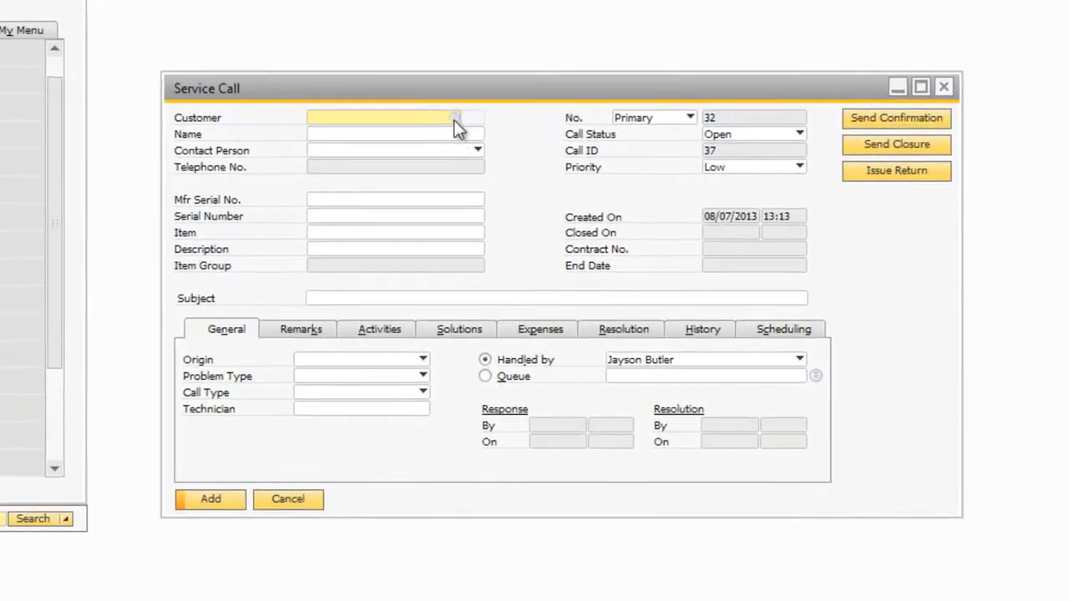
{"action": "left_click", "coordinate": [453, 119]}
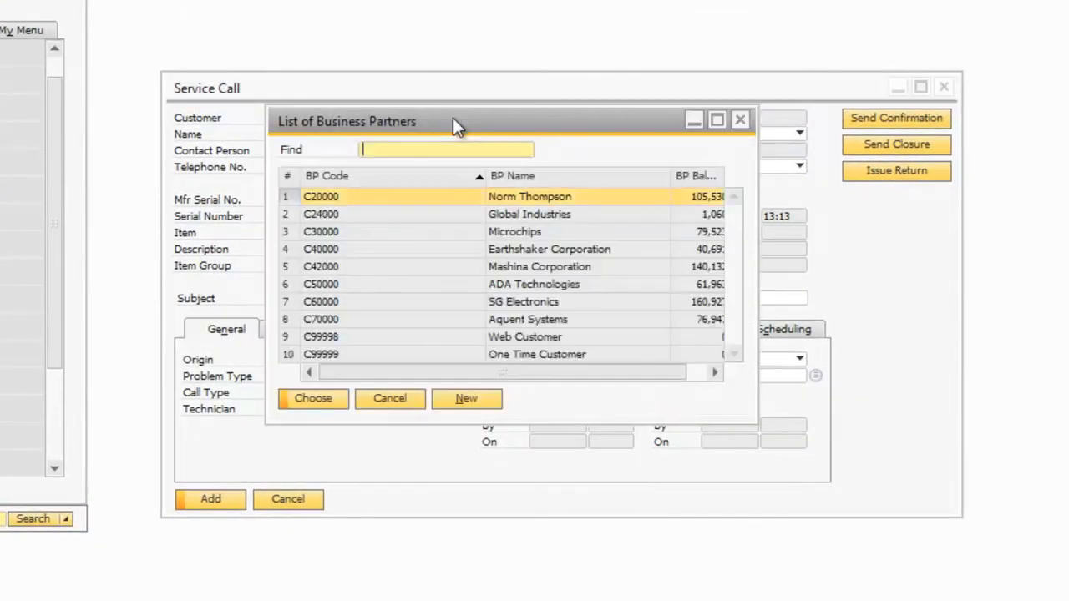
{"action": "left_click", "coordinate": [354, 248]}
{"action": "left_click", "coordinate": [309, 399]}
Set the service call's item to A00001 (IBM Infoprint 1312) and its subject to "Printer is not working"
{"action": "left_click", "coordinate": [426, 234]}
{"action": "left_click", "coordinate": [477, 233]}
{"action": "left_click", "coordinate": [333, 216]}
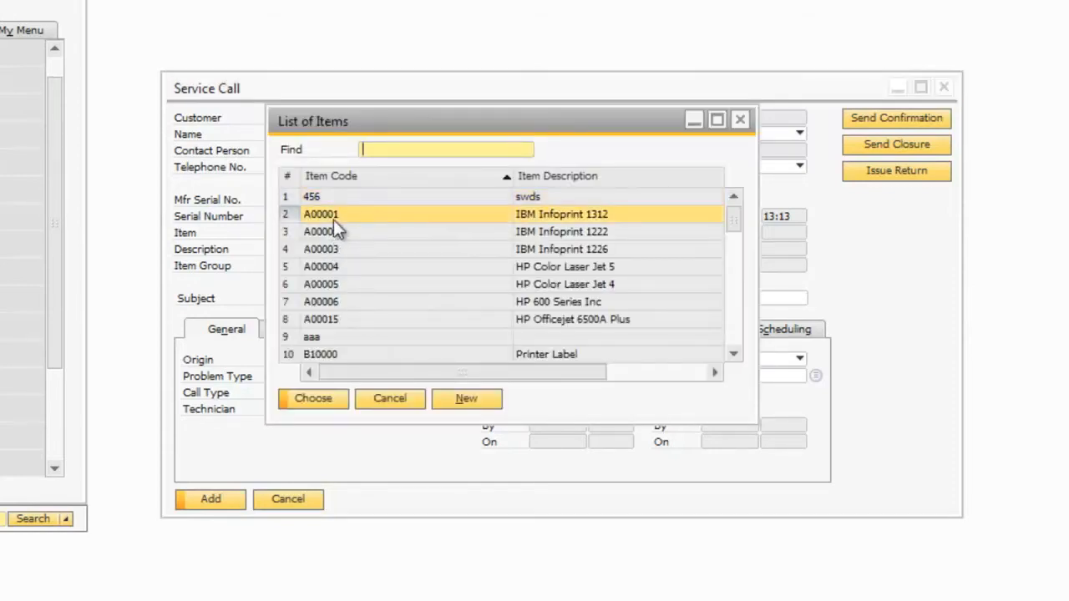
{"action": "left_click", "coordinate": [313, 398]}
{"action": "left_click", "coordinate": [330, 296]}
{"action": "type", "text": "Printer is not working"}
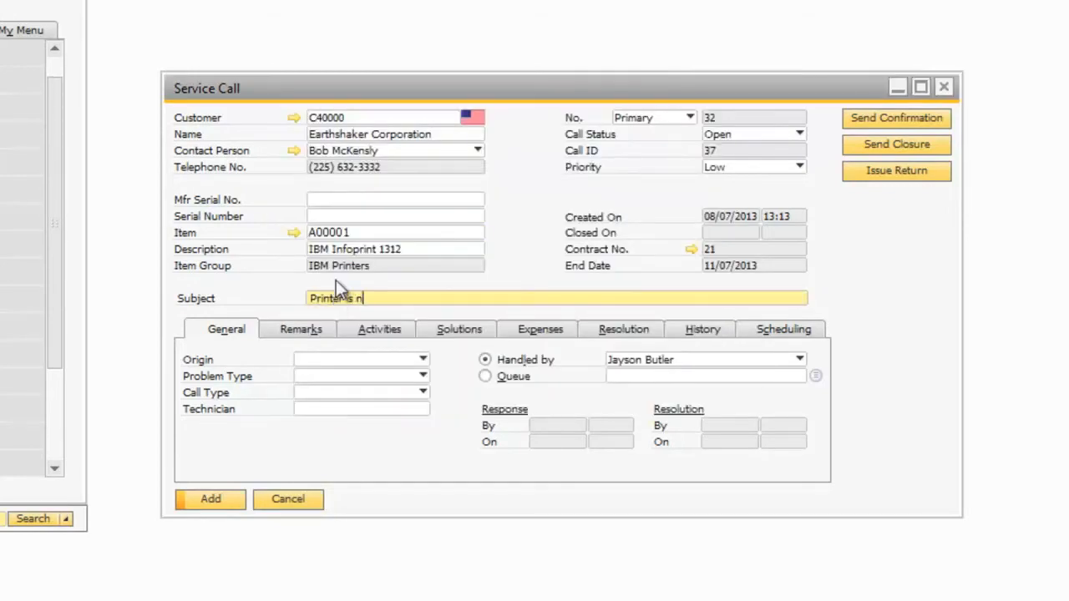
Enter the remark "The problem may be serious and the product will need to be returned" and add the service call
{"action": "left_click", "coordinate": [301, 330]}
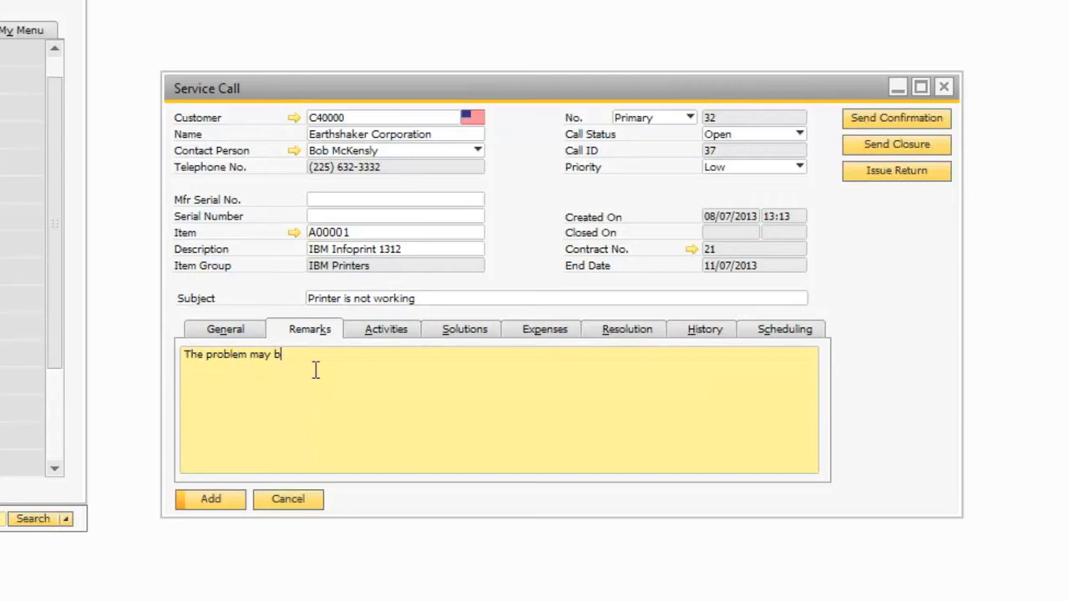
{"action": "type", "text": "the product will need to be returned"}
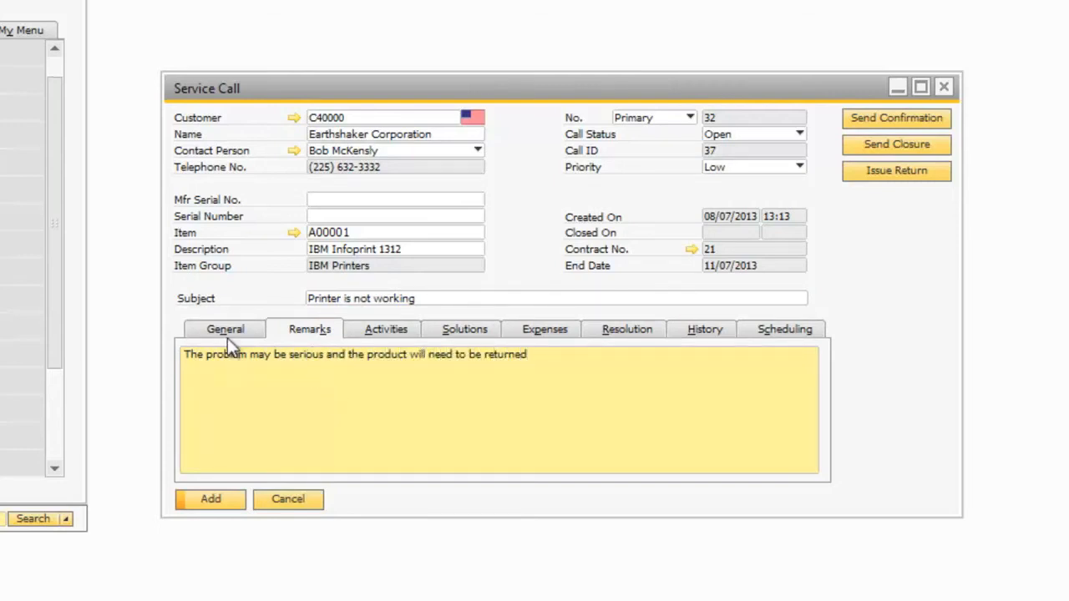
{"action": "left_click", "coordinate": [213, 498]}
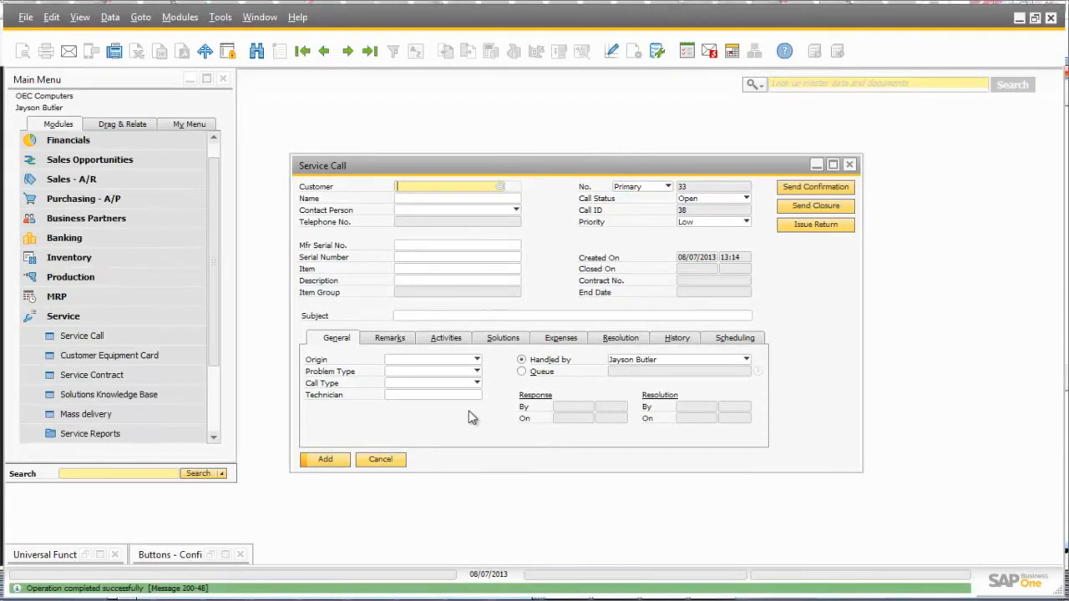
Go back to the service call just added and issue a return for its printer
{"action": "left_click", "coordinate": [324, 51]}
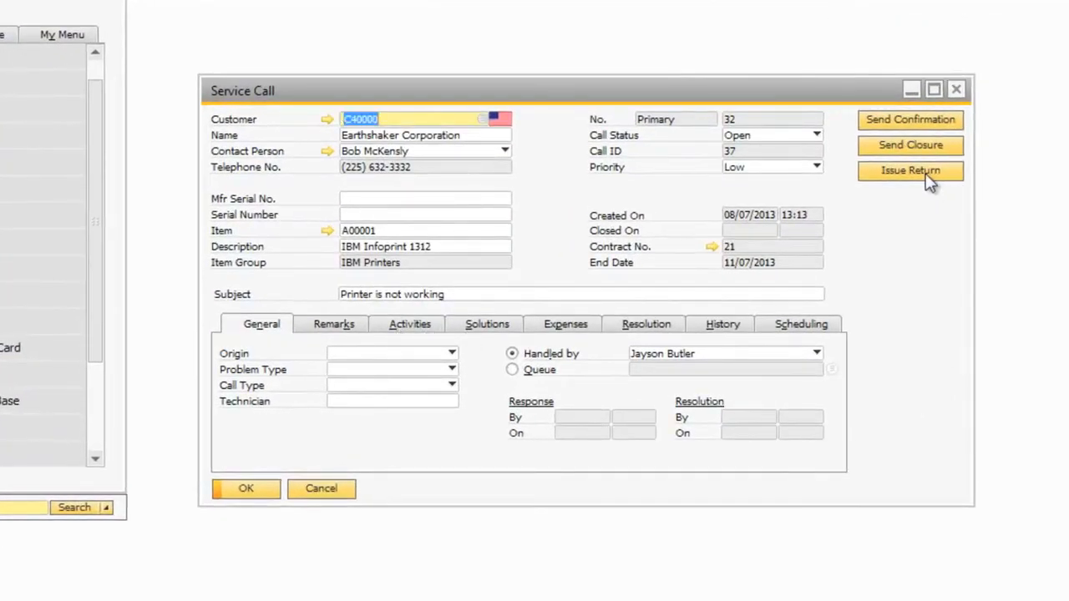
{"action": "left_click", "coordinate": [928, 171]}
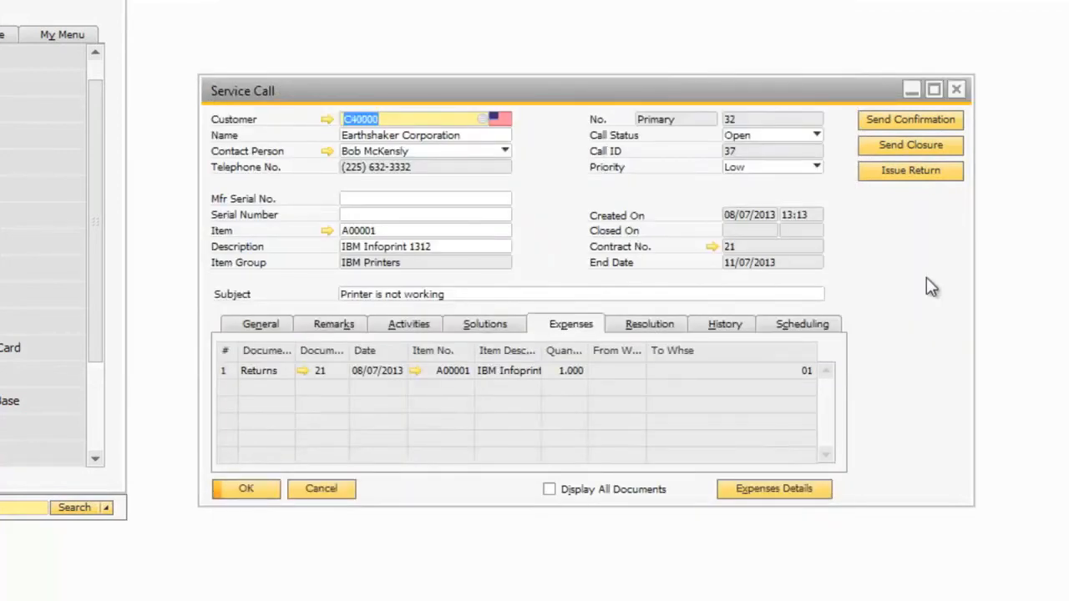
Check the return linked to the service call, follow its service call ID back to the call, and close both opened documents
{"action": "left_click", "coordinate": [304, 373]}
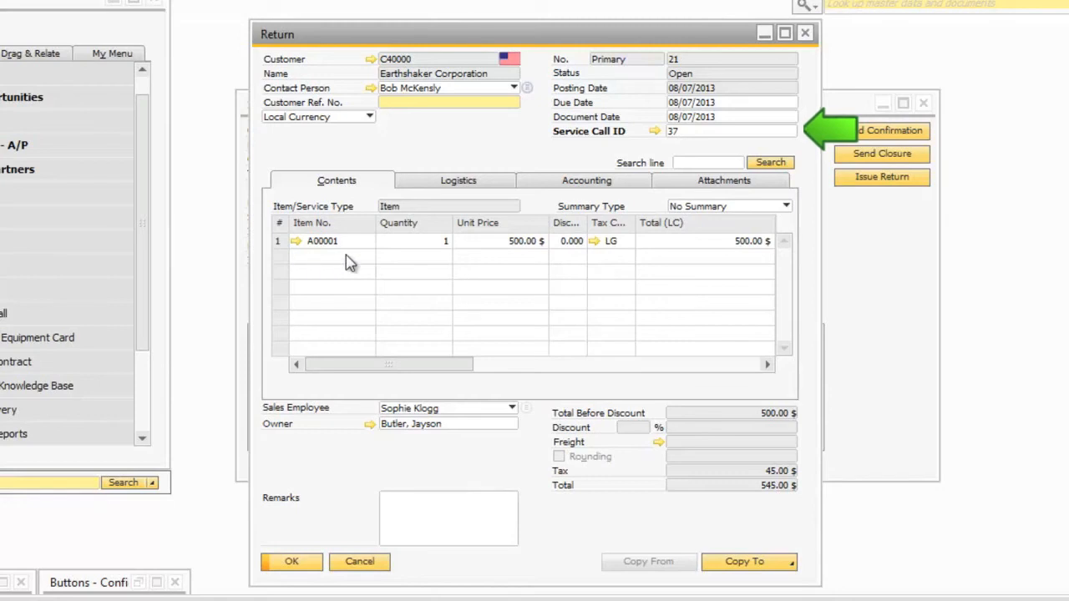
{"action": "left_click_drag", "start_coordinate": [398, 43], "coordinate": [657, 55]}
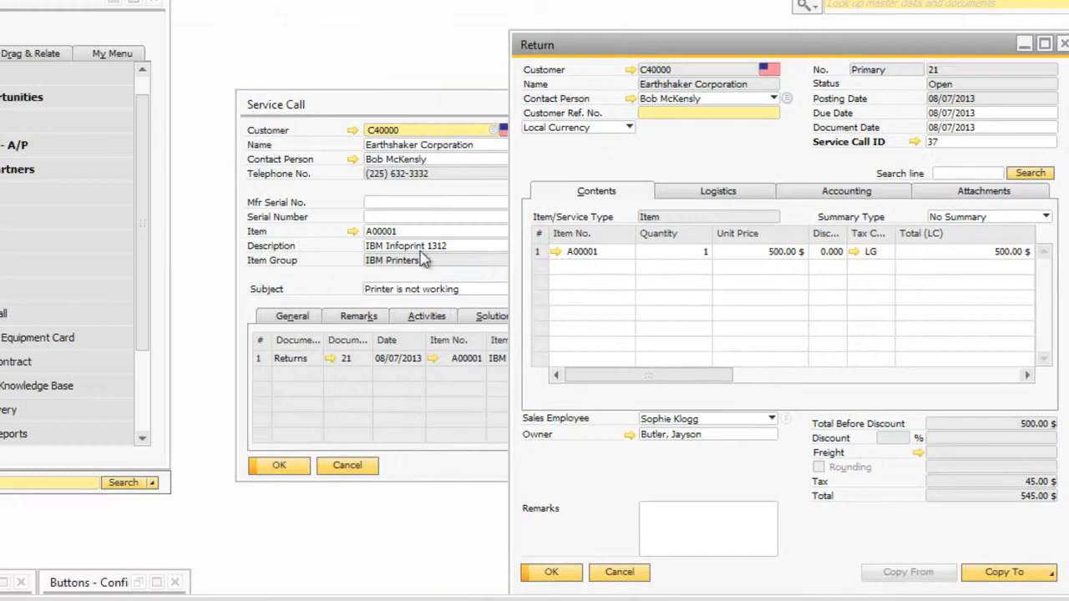
{"action": "left_click_drag", "start_coordinate": [644, 47], "coordinate": [246, 199]}
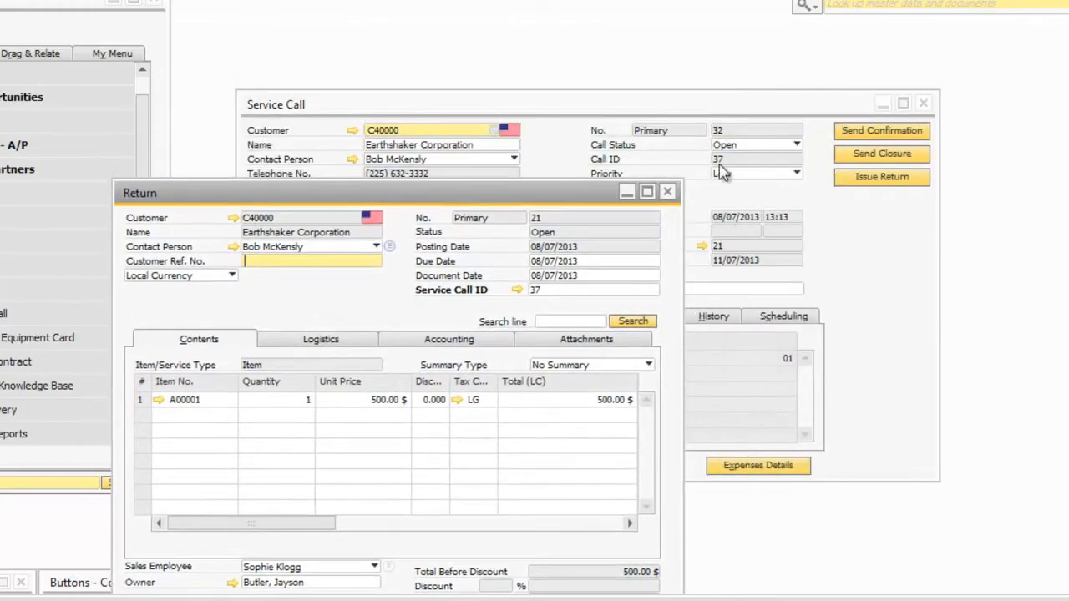
{"action": "left_click", "coordinate": [517, 289]}
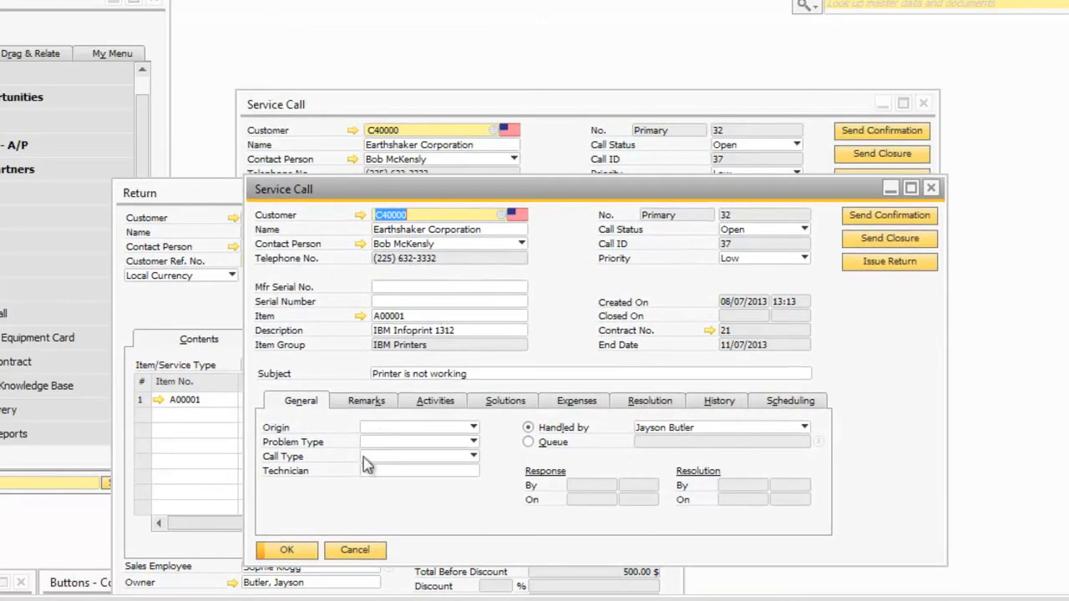
{"action": "left_click", "coordinate": [370, 549]}
{"action": "left_click_drag", "start_coordinate": [389, 197], "coordinate": [434, 16]}
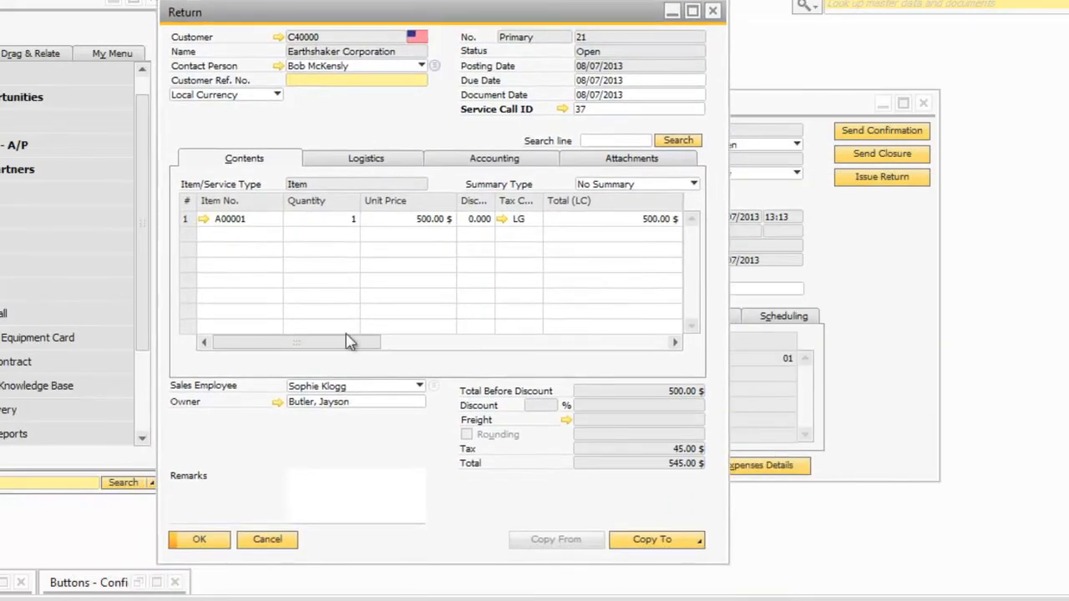
{"action": "left_click", "coordinate": [267, 540]}
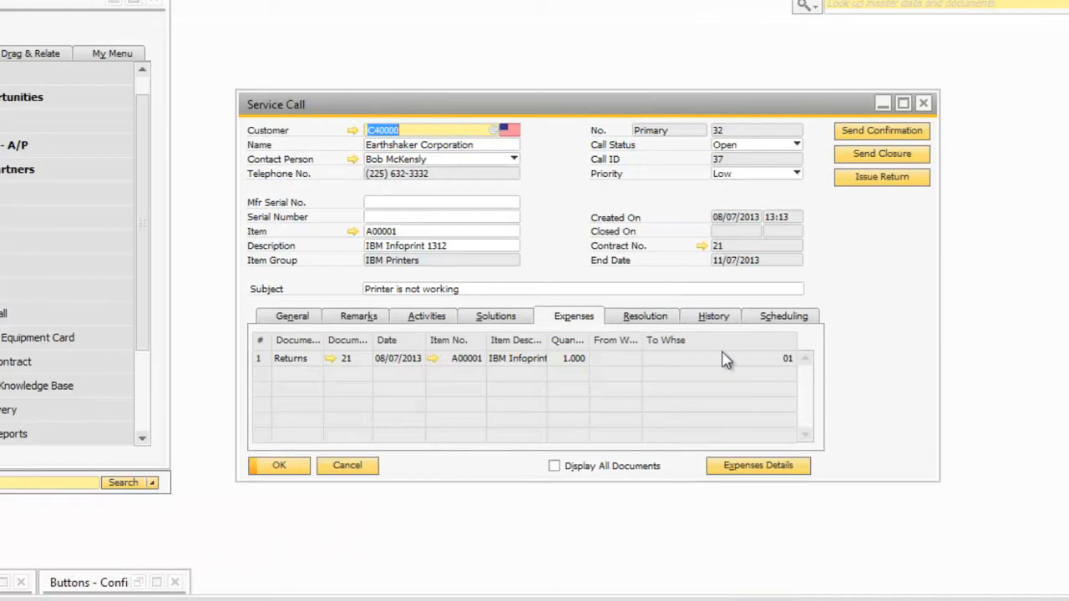
Record in the service call's resolution that the product was returned and update the call
{"action": "left_click", "coordinate": [641, 320]}
{"action": "left_click", "coordinate": [584, 361]}
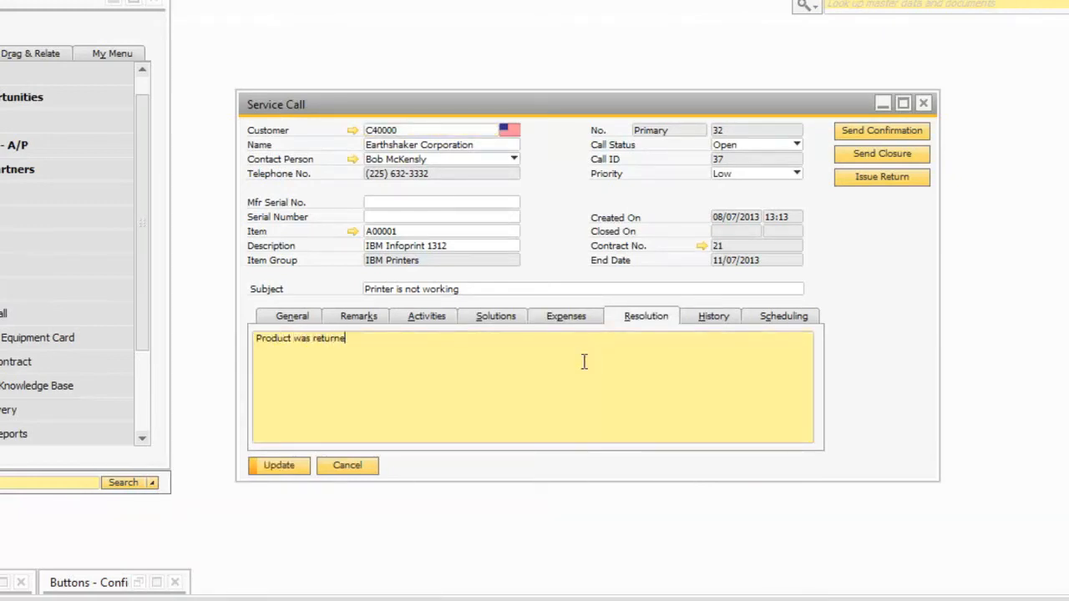
{"action": "left_click", "coordinate": [279, 465]}
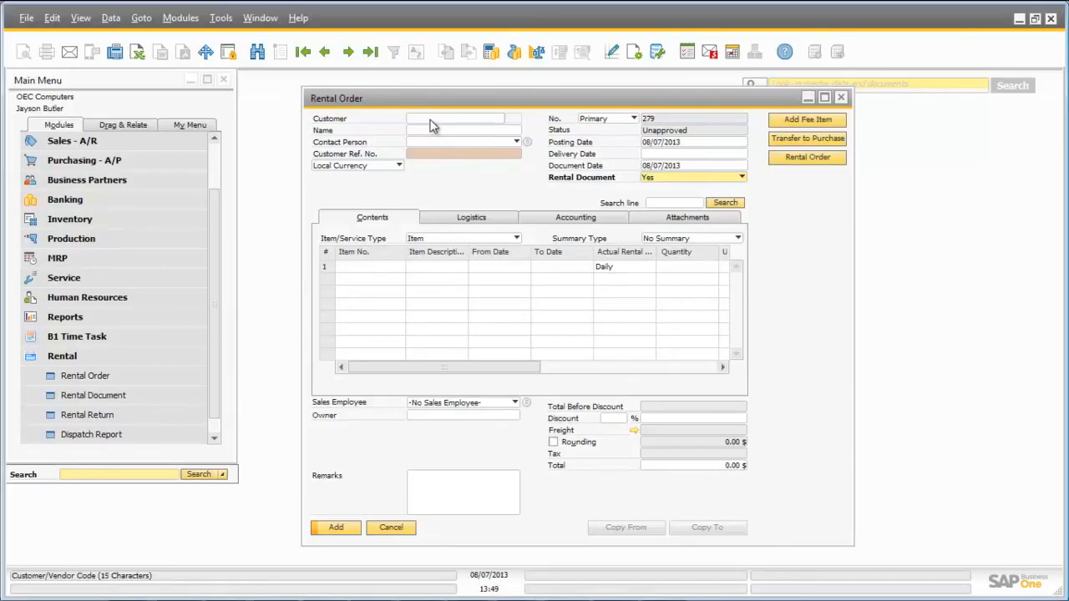
Choose the second listed business partner as the rental order's customer and set the delivery date to 08/07/2013
{"action": "left_click", "coordinate": [430, 122]}
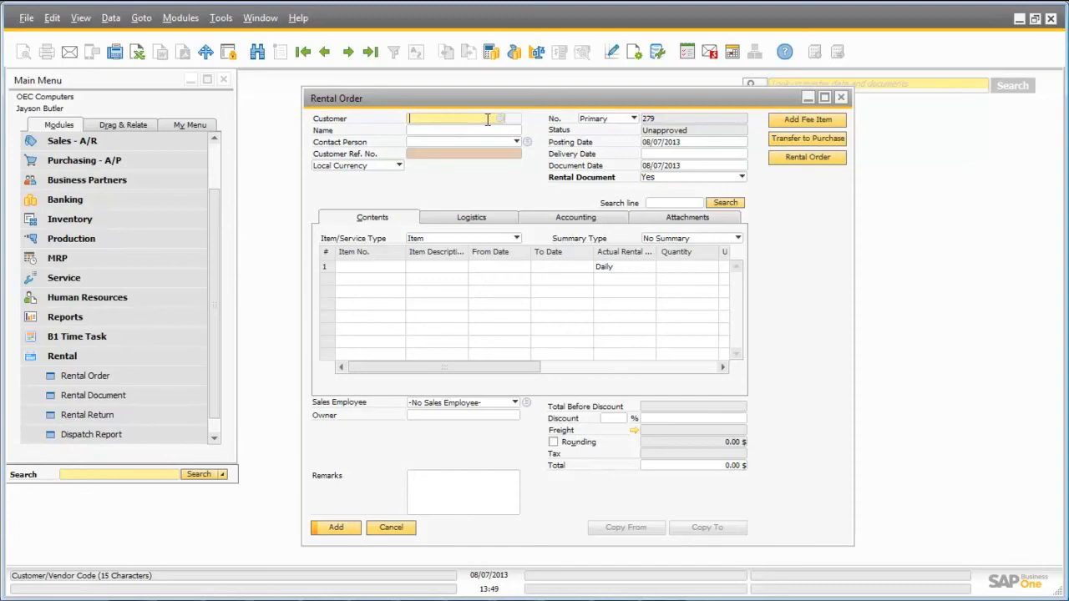
{"action": "left_click", "coordinate": [503, 121]}
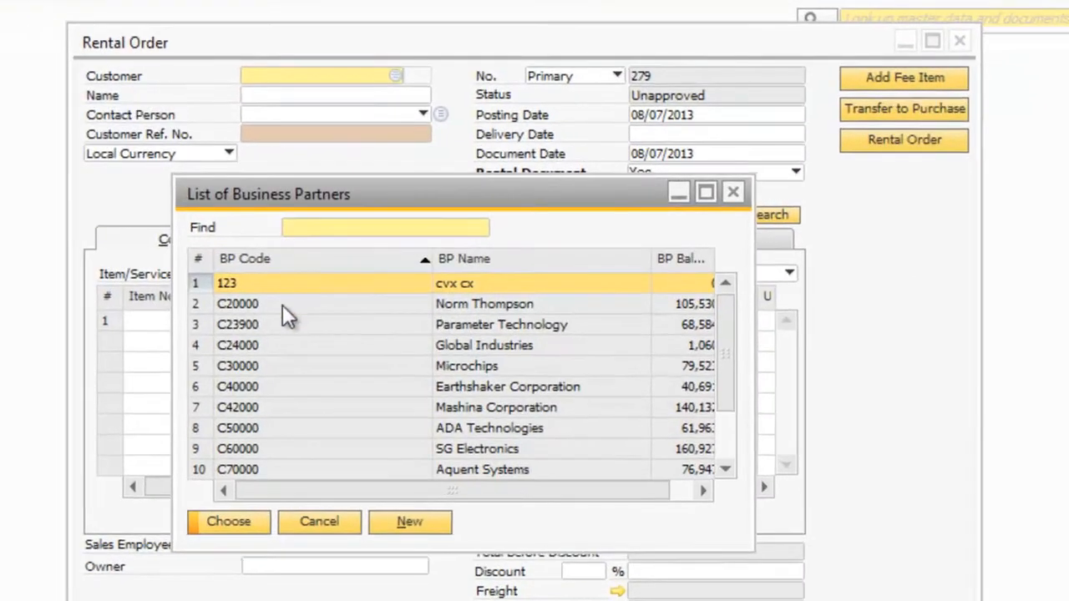
{"action": "left_click", "coordinate": [282, 306]}
{"action": "left_click", "coordinate": [228, 521]}
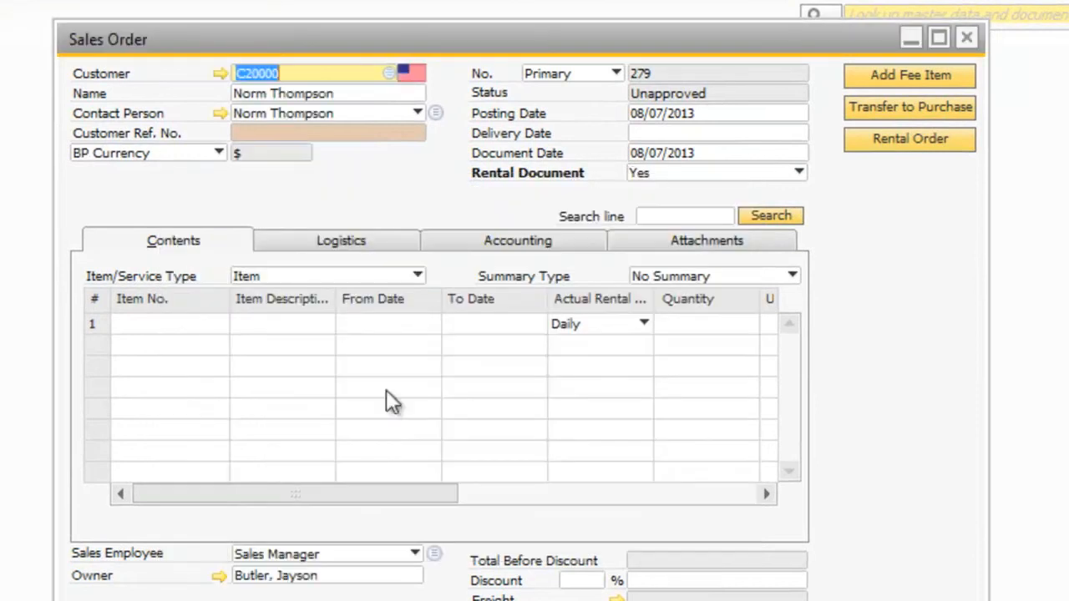
{"action": "left_click", "coordinate": [651, 135]}
{"action": "type", "text": "a"}
{"action": "key", "text": "Tab"}
Add the Rental Agreement item F9999 to the first line, rented daily from 08/05/2013 to 08/07/2013
{"action": "left_click", "coordinate": [163, 326]}
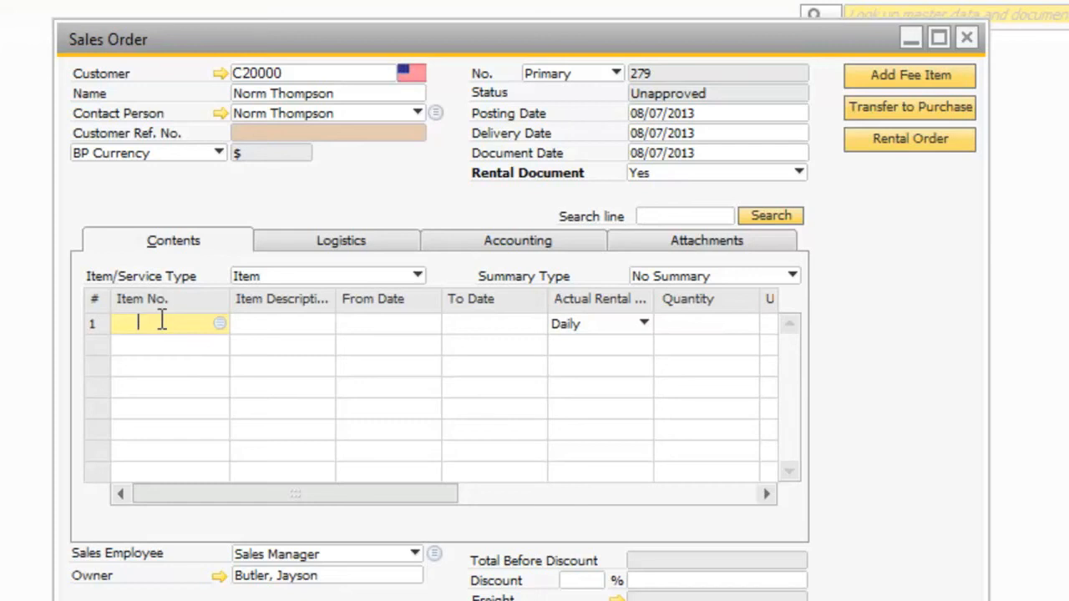
{"action": "left_click", "coordinate": [216, 323]}
{"action": "left_click", "coordinate": [223, 311]}
{"action": "type", "text": "P"}
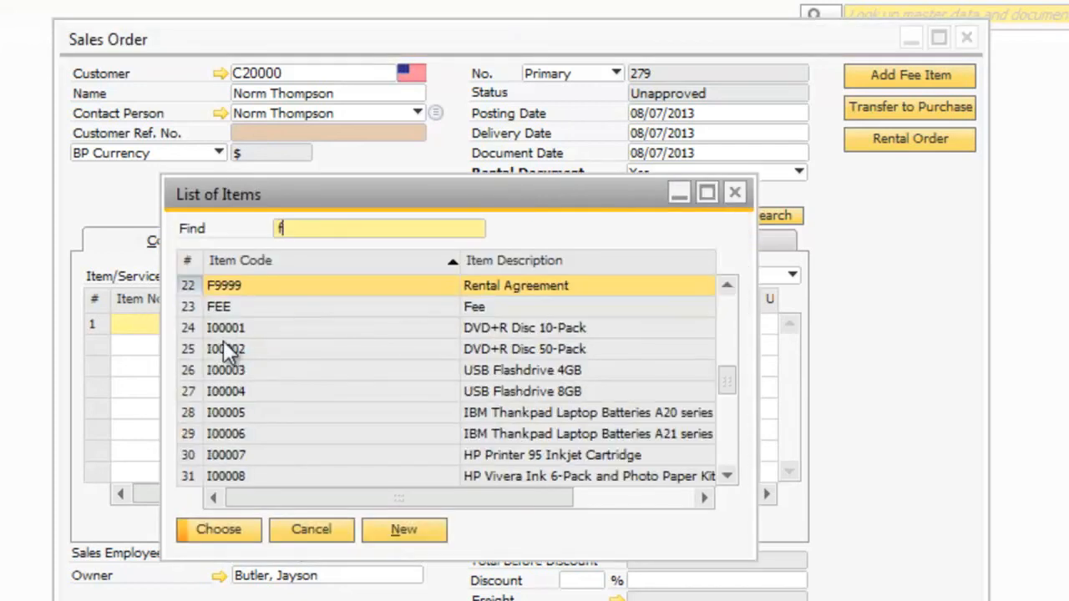
{"action": "left_click", "coordinate": [239, 530]}
{"action": "left_click", "coordinate": [315, 324]}
{"action": "left_click", "coordinate": [262, 442]}
{"action": "left_click", "coordinate": [421, 324]}
{"action": "left_click", "coordinate": [425, 441]}
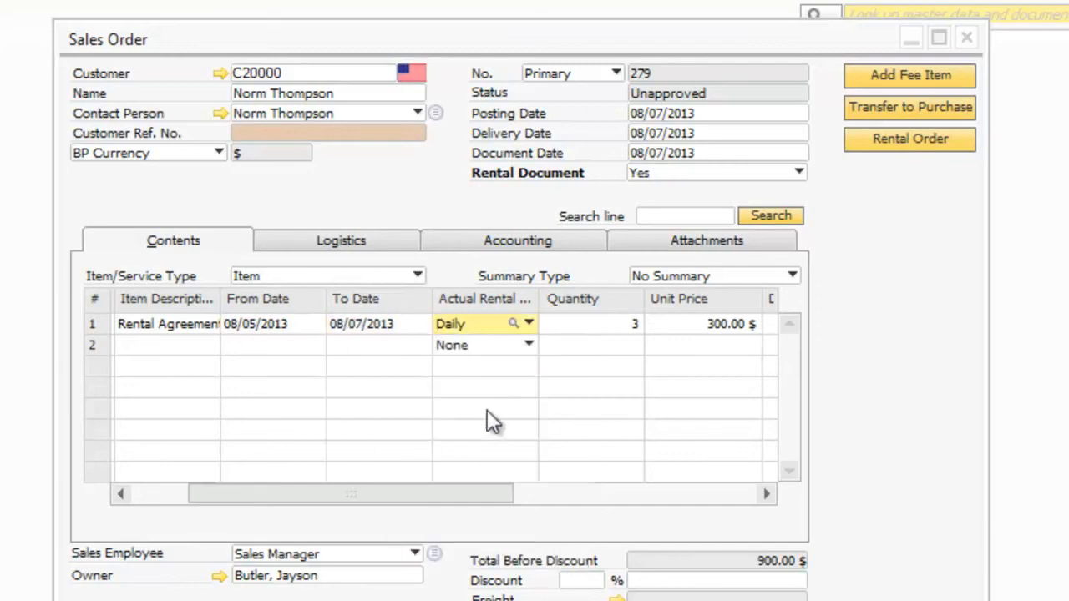
Fill in the mandatory customer reference number and add the rental order
{"action": "left_click_drag", "start_coordinate": [401, 495], "coordinate": [686, 556]}
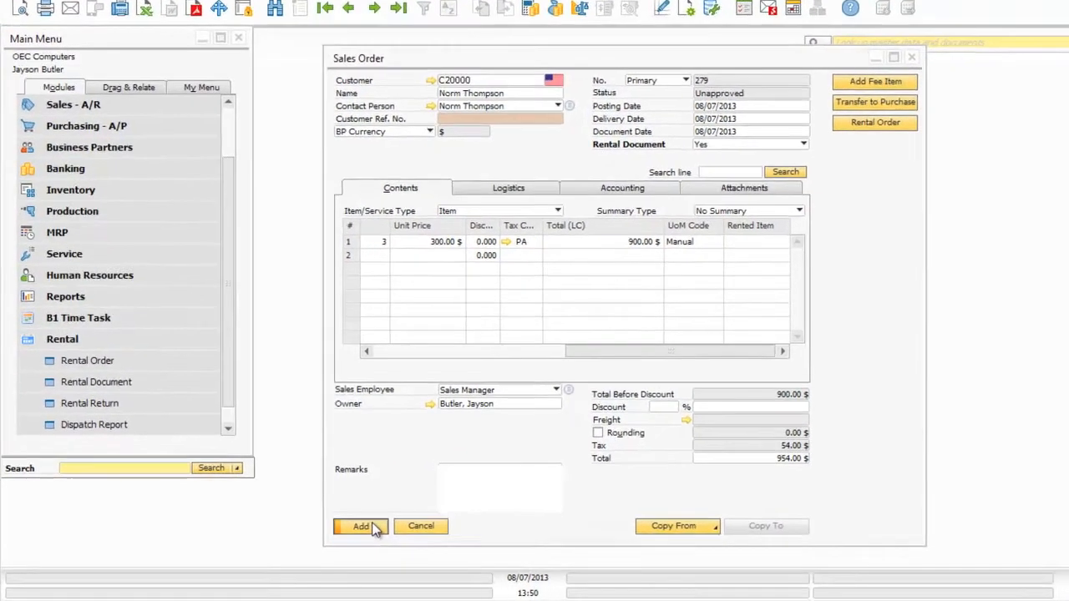
{"action": "left_click", "coordinate": [146, 600]}
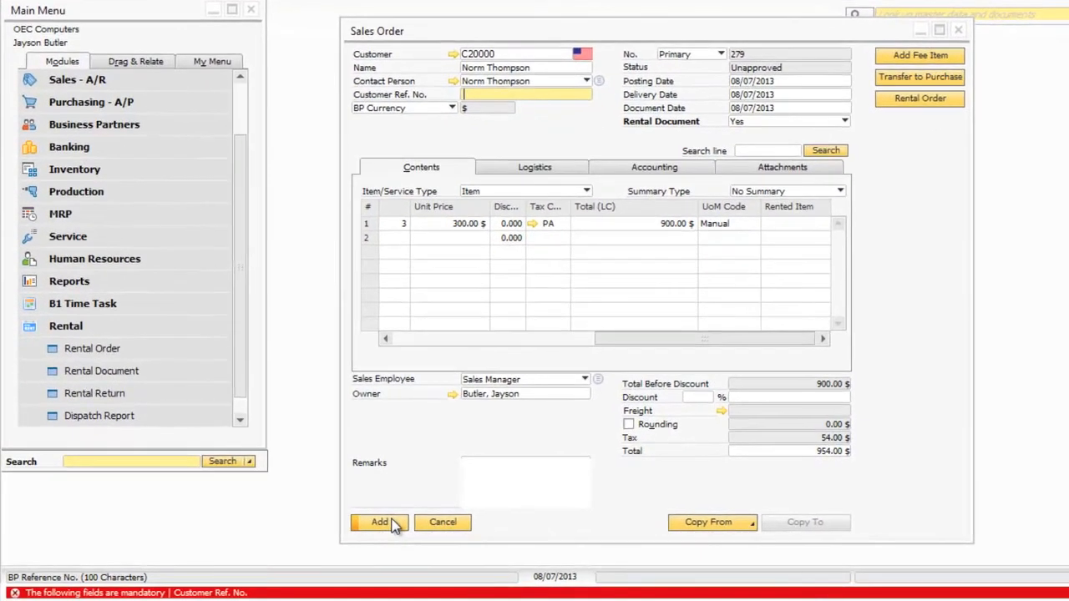
{"action": "type", "text": "1234"}
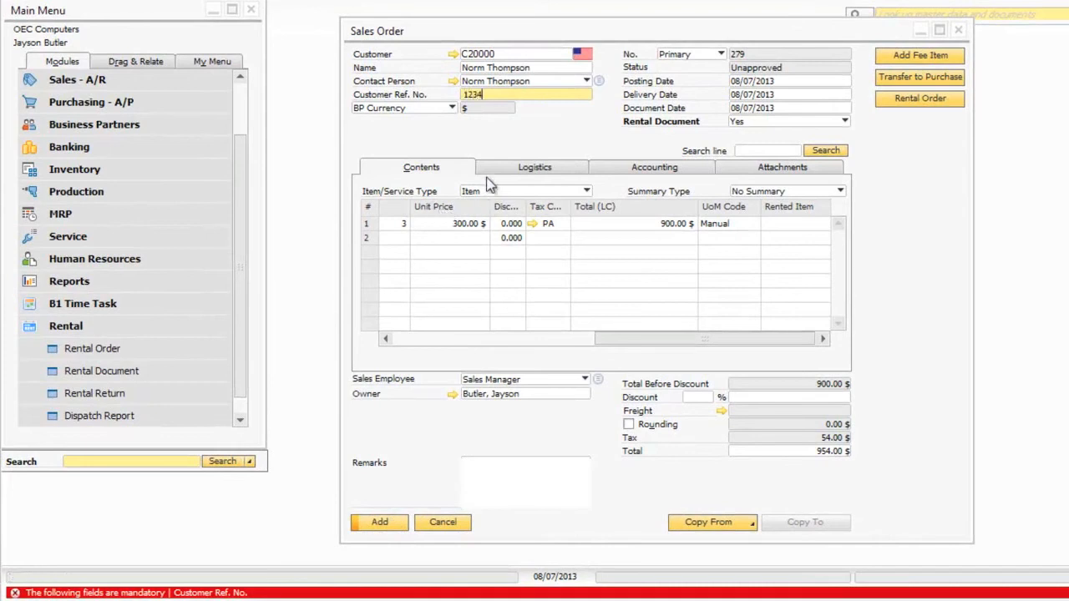
{"action": "left_click", "coordinate": [378, 529]}
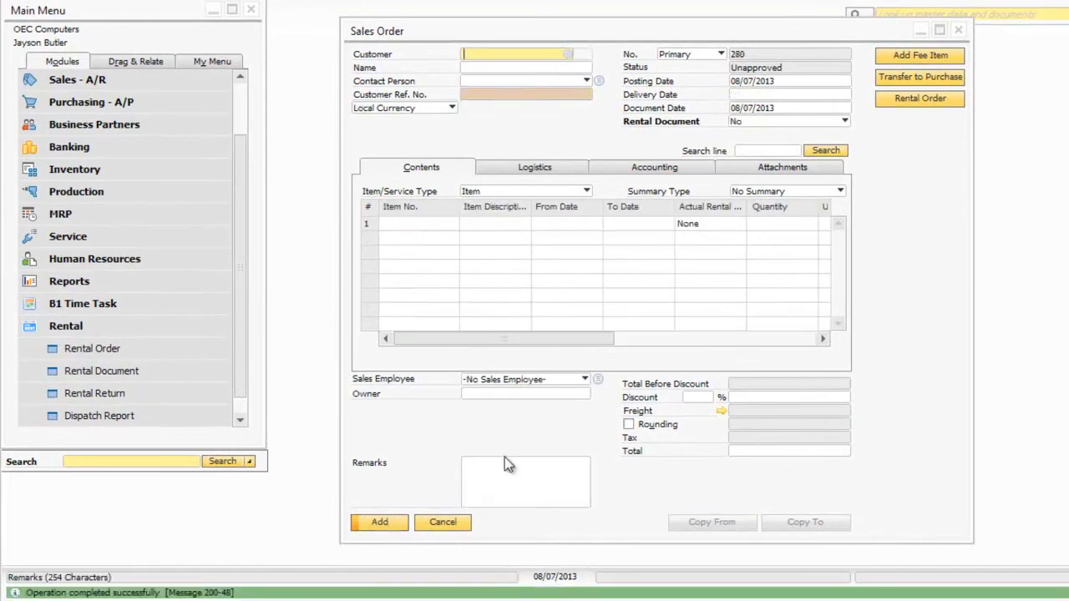
Go back to the order just added and try to generate its rental transfer without a rented item
{"action": "left_click", "coordinate": [399, 4]}
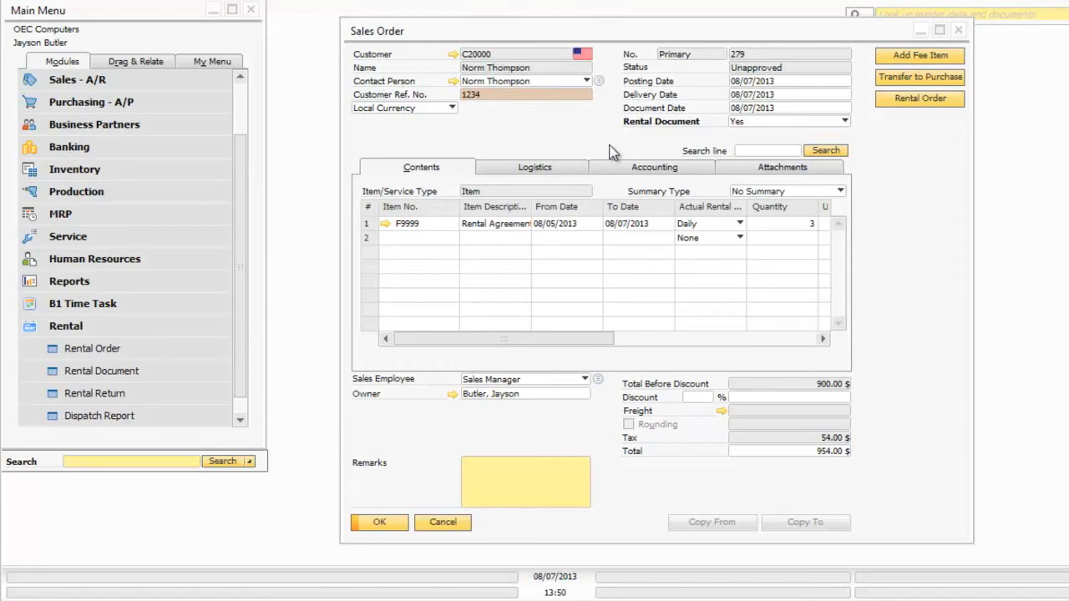
{"action": "left_click_drag", "start_coordinate": [533, 339], "coordinate": [732, 365]}
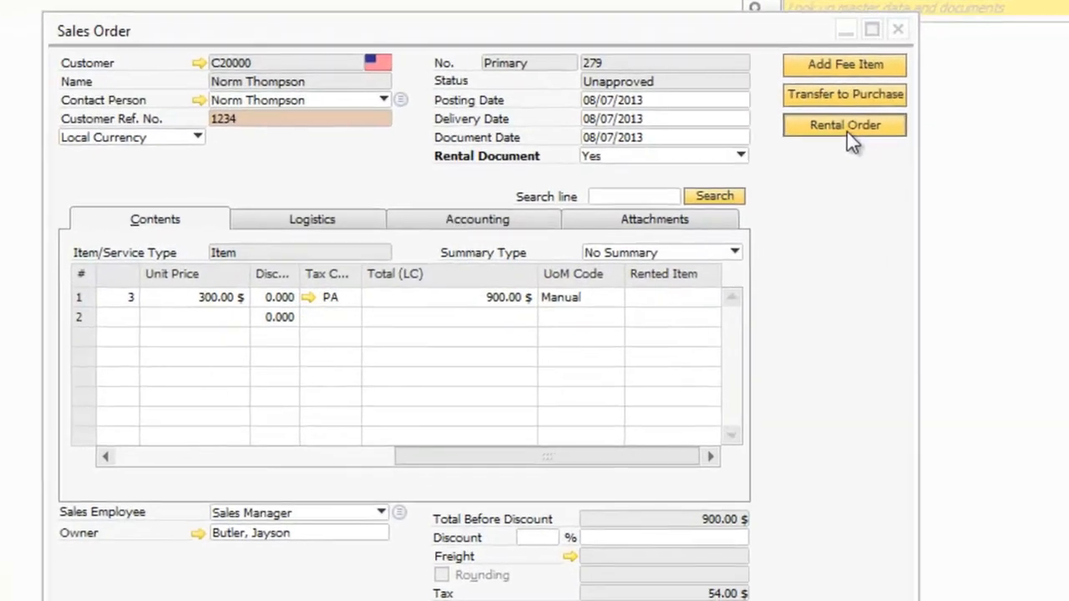
{"action": "left_click", "coordinate": [847, 132]}
{"action": "left_click_drag", "start_coordinate": [201, 282], "coordinate": [196, 365]}
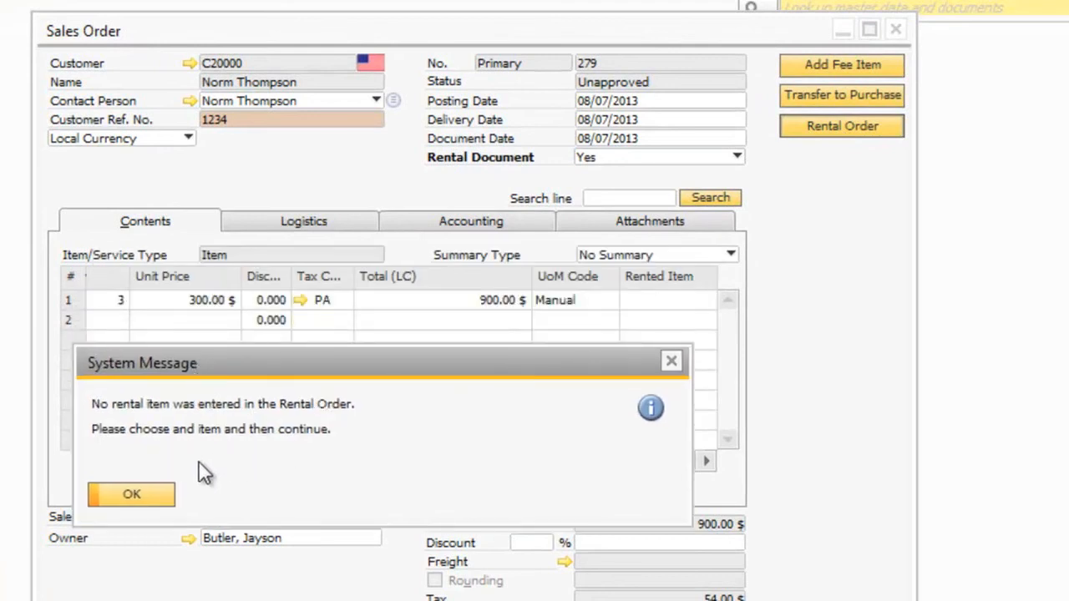
{"action": "left_click", "coordinate": [154, 501]}
Set the rented item of the rental agreement line to A00015 (HP Officejet 6500A Plus) and update the order
{"action": "left_click", "coordinate": [687, 300]}
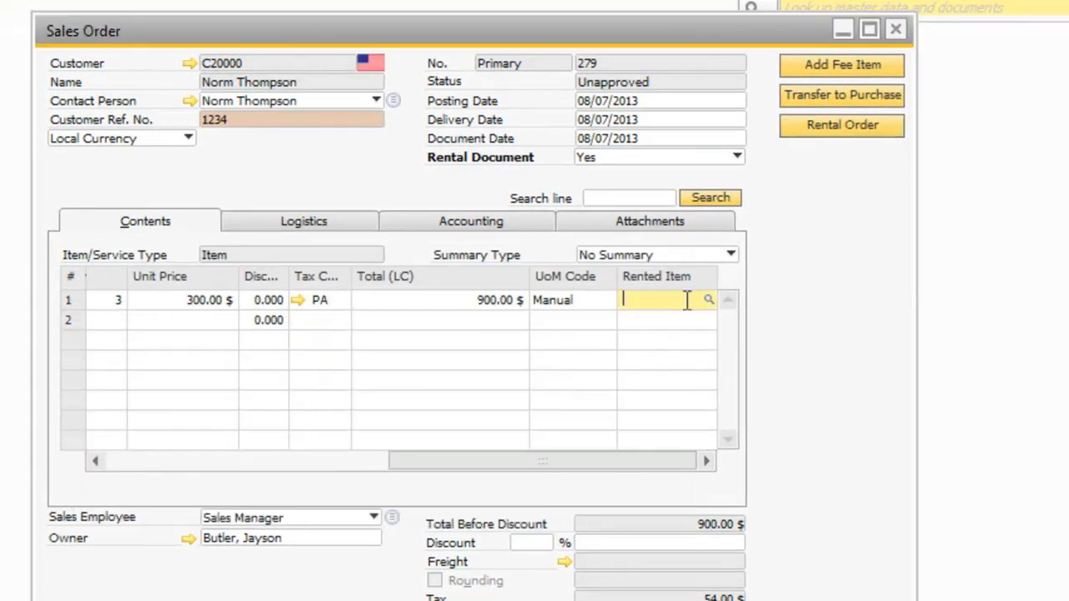
{"action": "left_click", "coordinate": [711, 299]}
{"action": "left_click", "coordinate": [461, 307]}
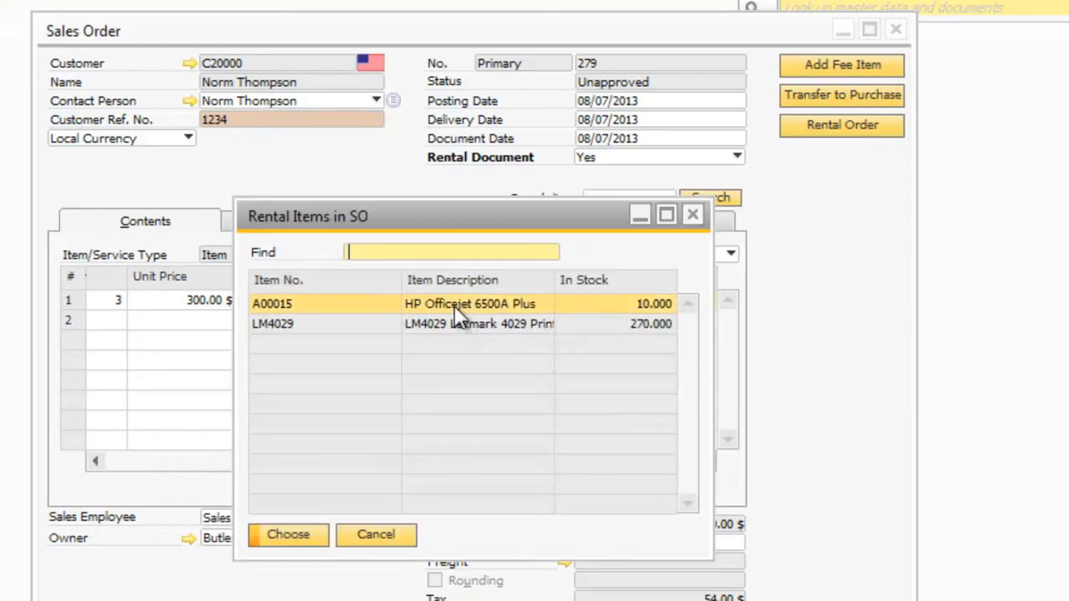
{"action": "left_click", "coordinate": [289, 539]}
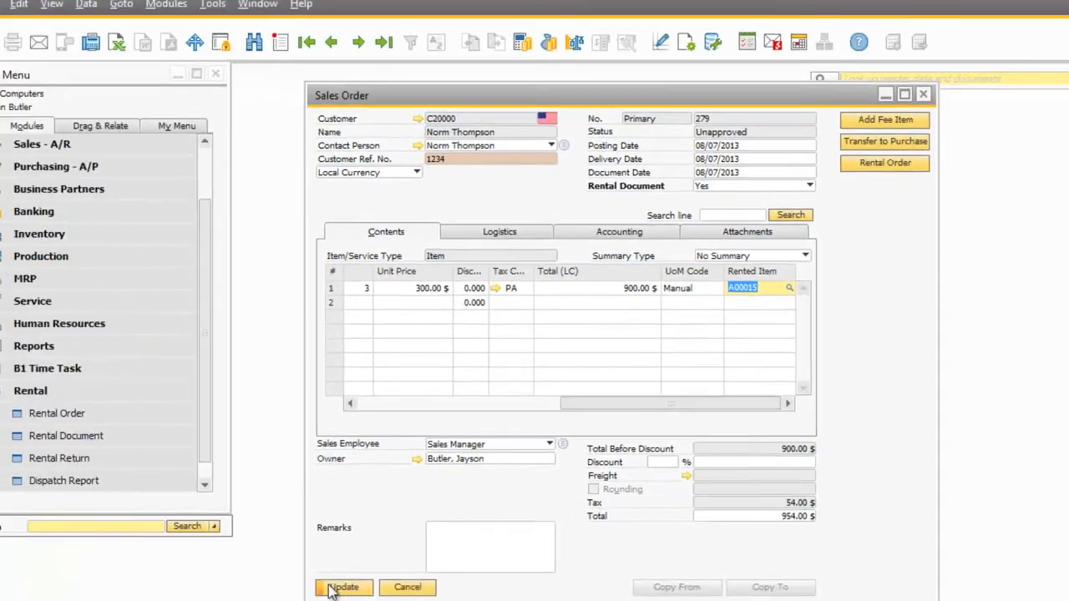
{"action": "left_click", "coordinate": [358, 578]}
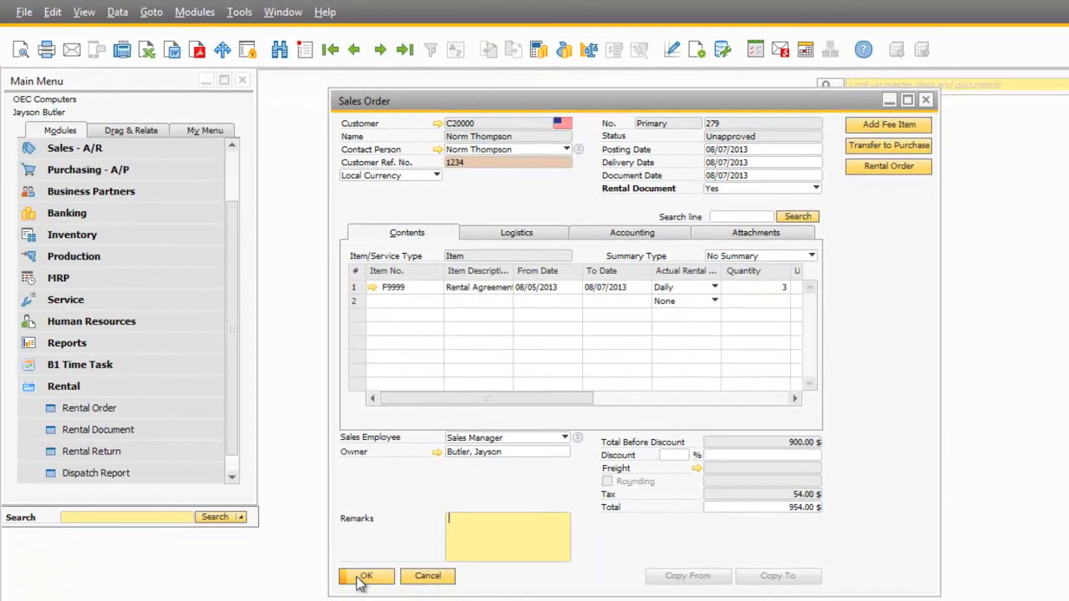
Generate the rental transfer from the order, review its contents and proceed to its serial number selection
{"action": "left_click", "coordinate": [894, 169]}
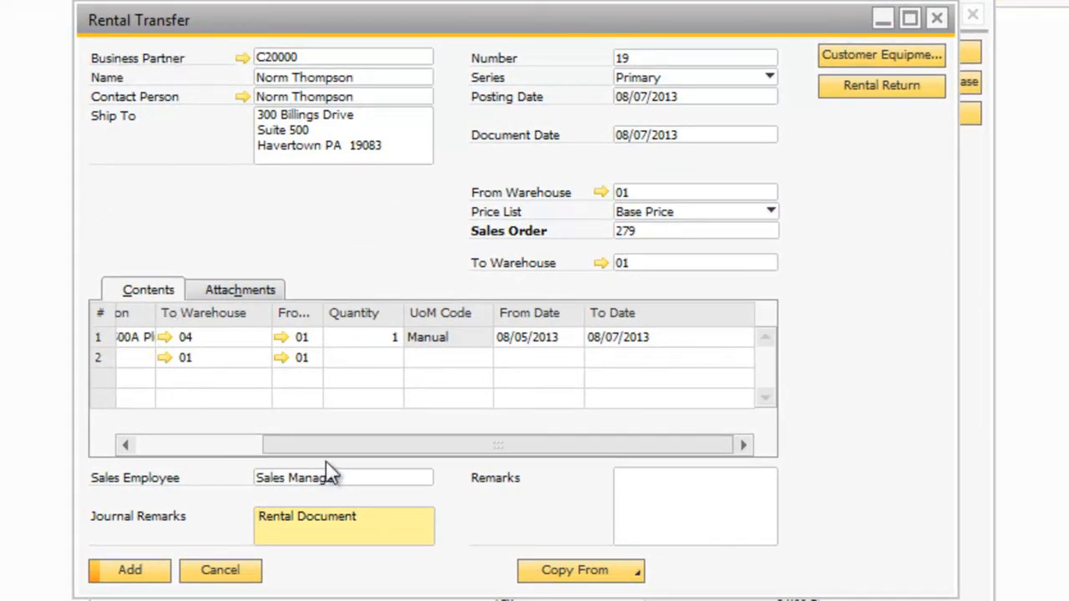
{"action": "left_click_drag", "start_coordinate": [416, 443], "coordinate": [130, 371]}
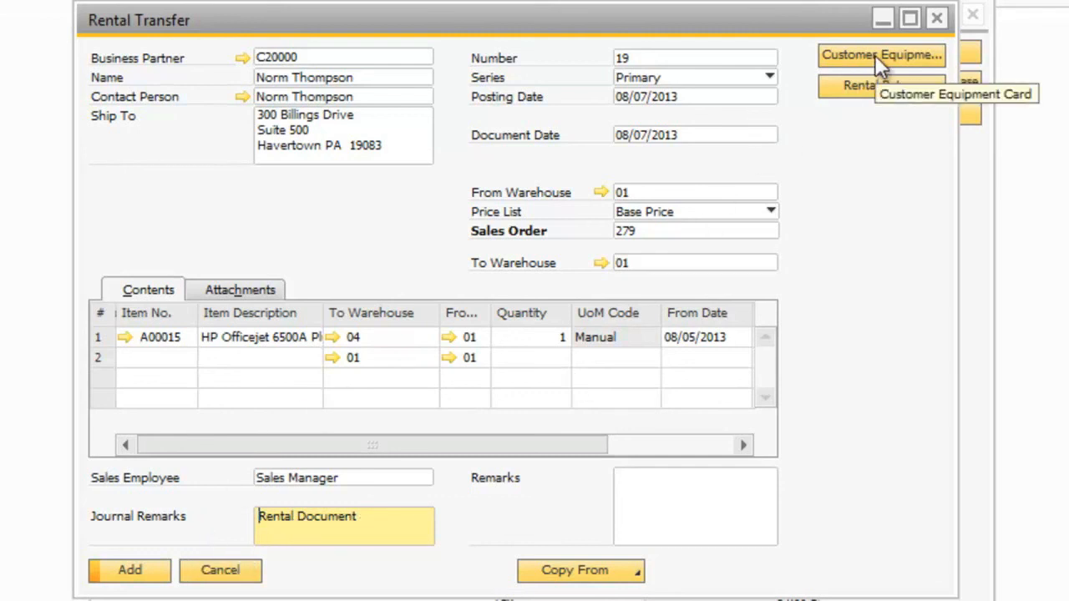
{"action": "left_click", "coordinate": [132, 576]}
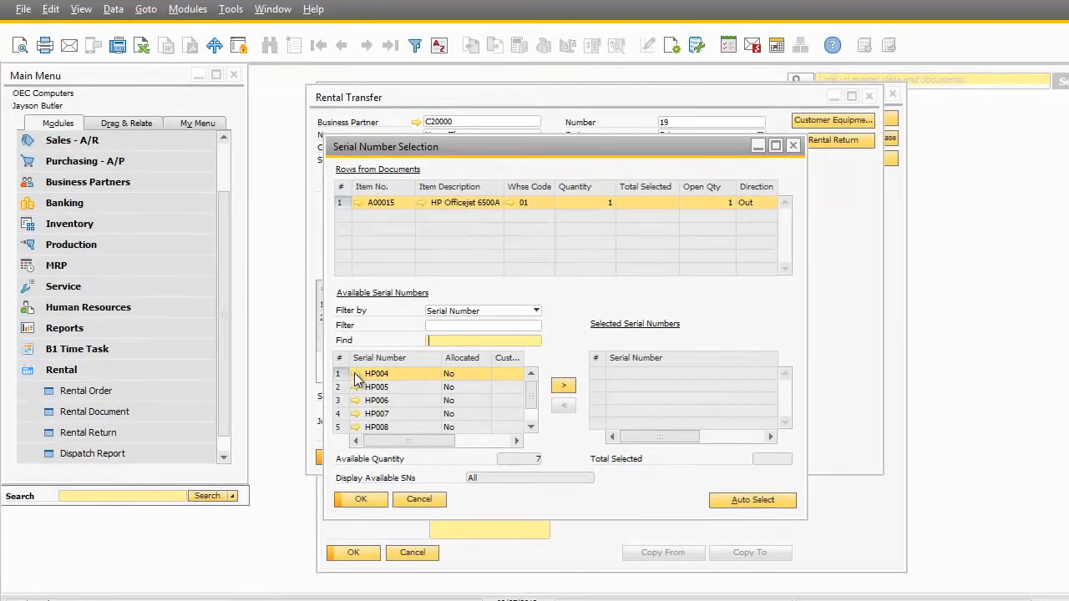
Fill in the customer code in the details of serial number HP004 and update them
{"action": "left_click", "coordinate": [356, 375]}
{"action": "scroll", "coordinate": [683, 423], "scroll_direction": "down", "scroll_amount": 2}
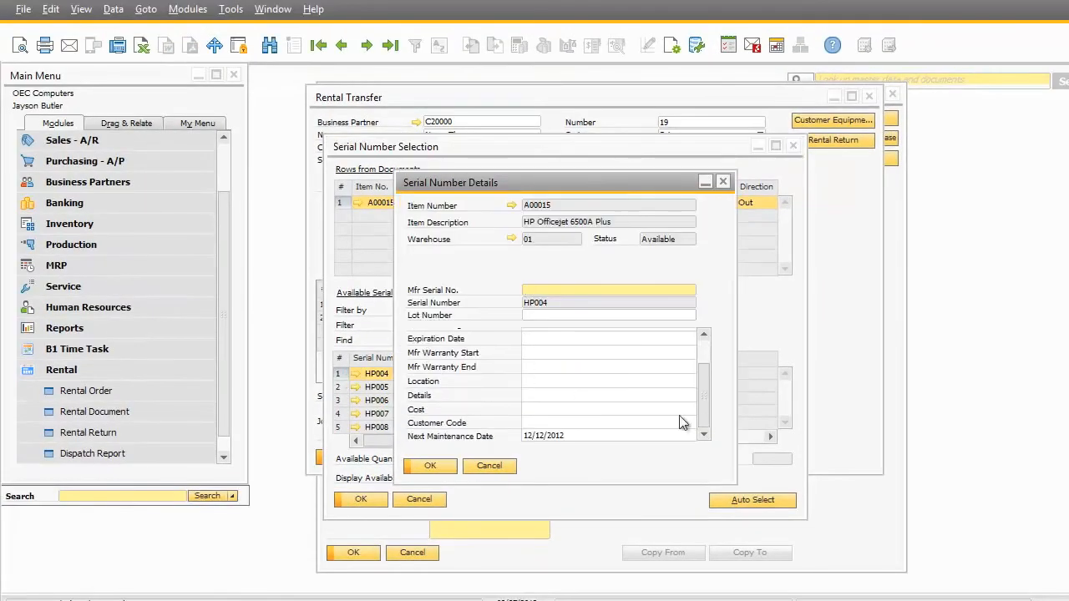
{"action": "left_click", "coordinate": [557, 422]}
{"action": "type", "text": "C20"}
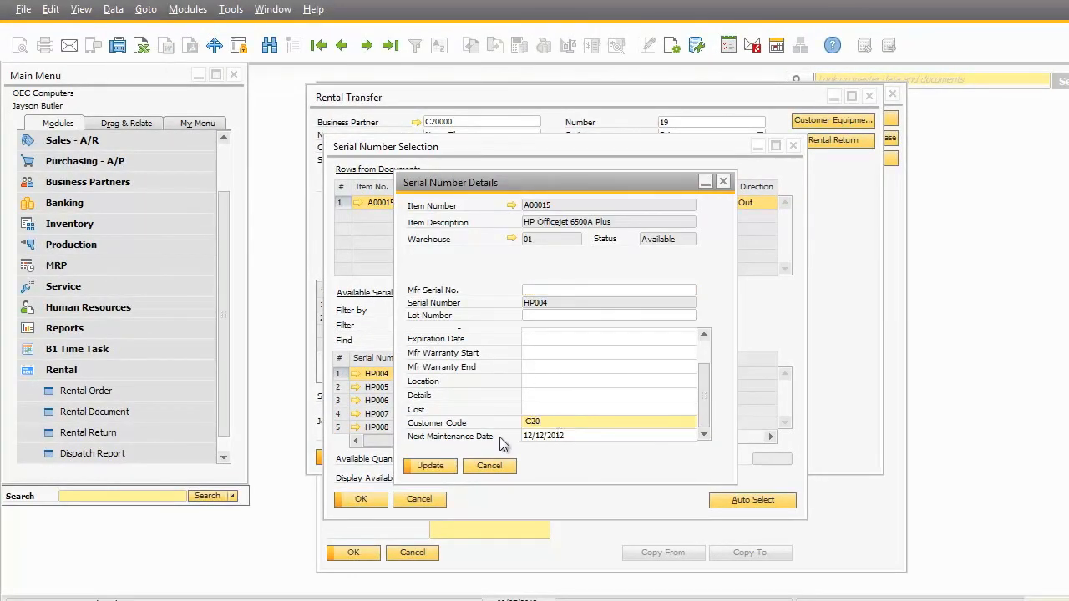
{"action": "left_click", "coordinate": [431, 465]}
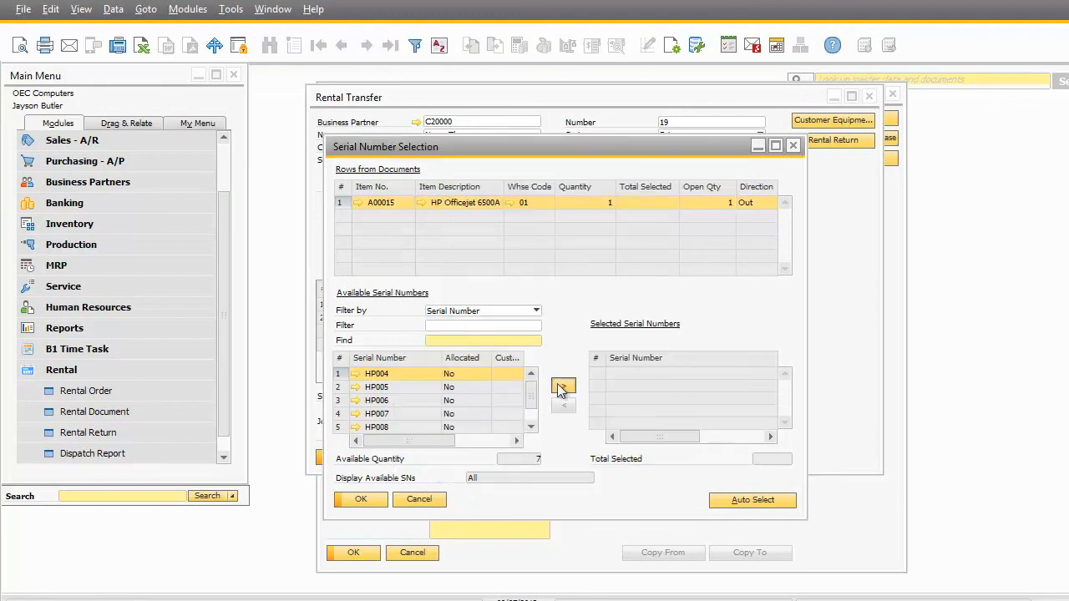
Assign serial number HP004 to the HP Officejet 6500A Plus and finish adding the rental transfer
{"action": "left_click", "coordinate": [563, 385]}
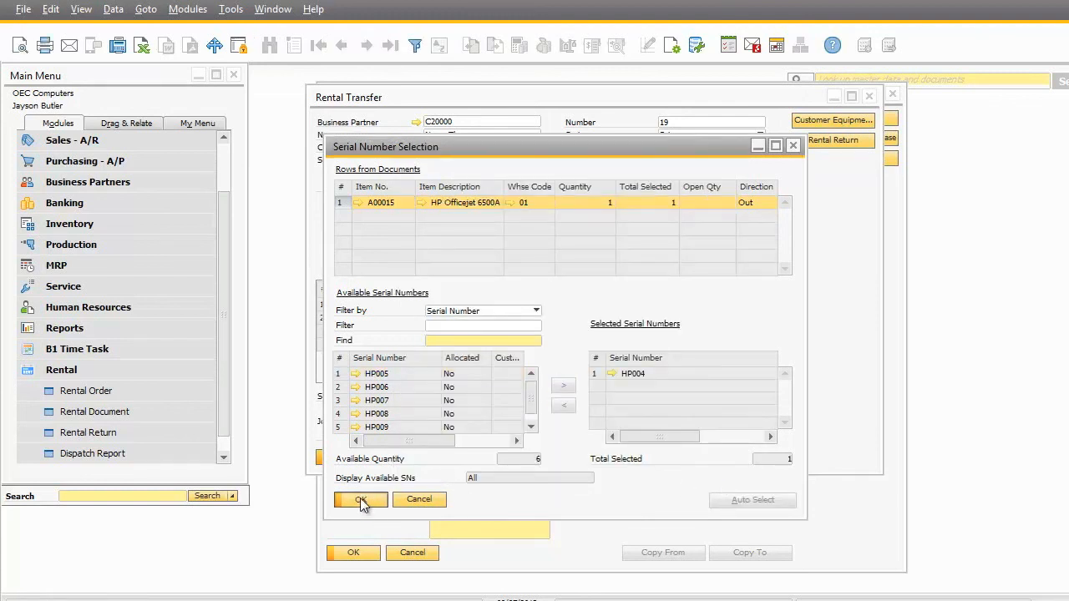
{"action": "left_click", "coordinate": [360, 498]}
{"action": "left_click", "coordinate": [344, 457]}
{"action": "left_click", "coordinate": [398, 337]}
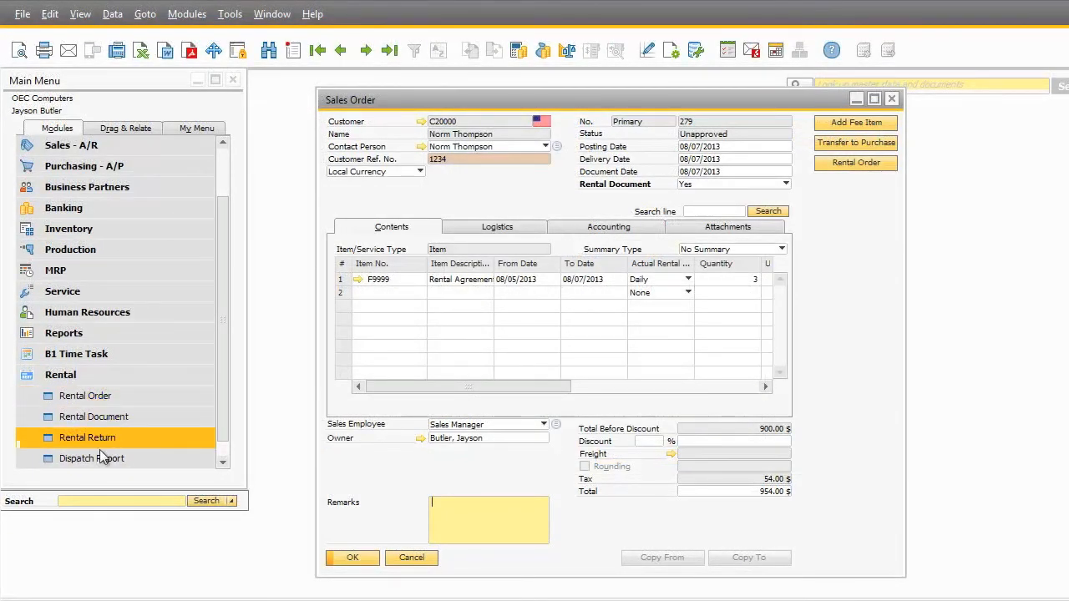
Open the rental dispatch report and examine the entries under rental documents 3 and 17
{"action": "left_click", "coordinate": [102, 459]}
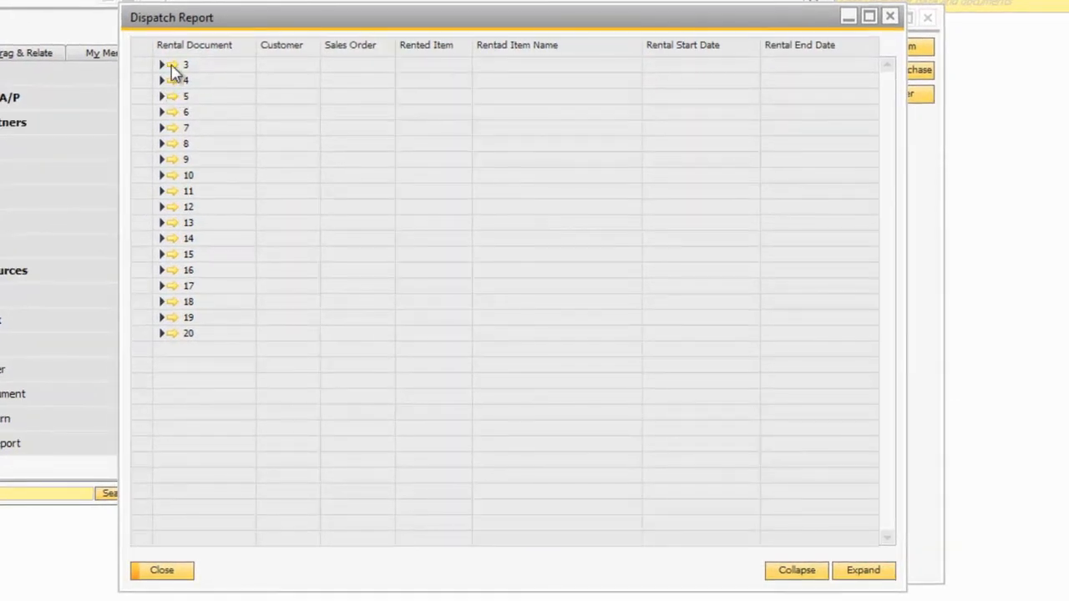
{"action": "left_click", "coordinate": [163, 67]}
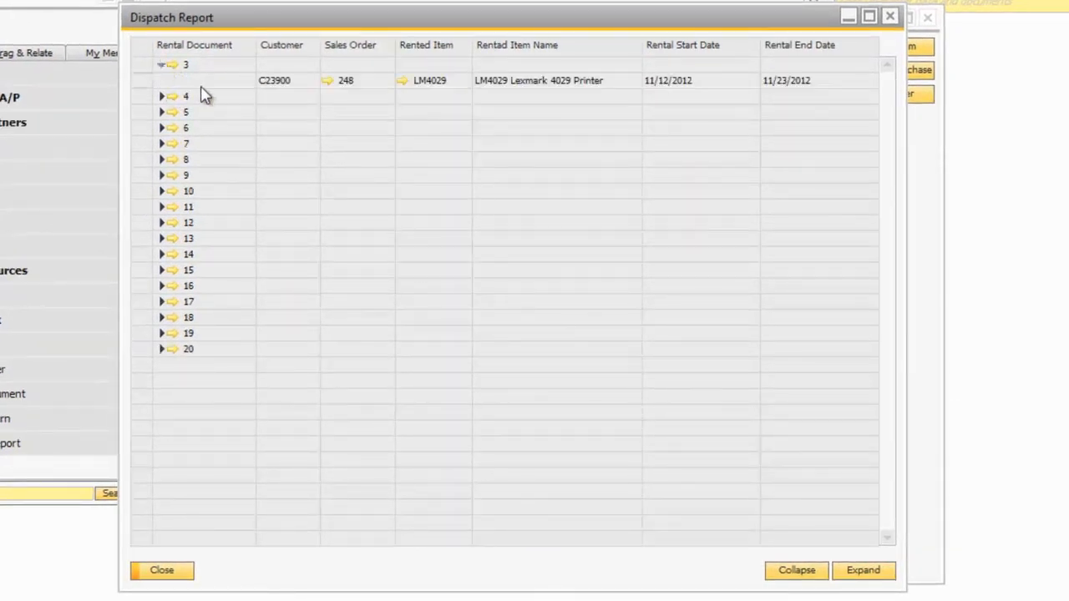
{"action": "left_click", "coordinate": [163, 303]}
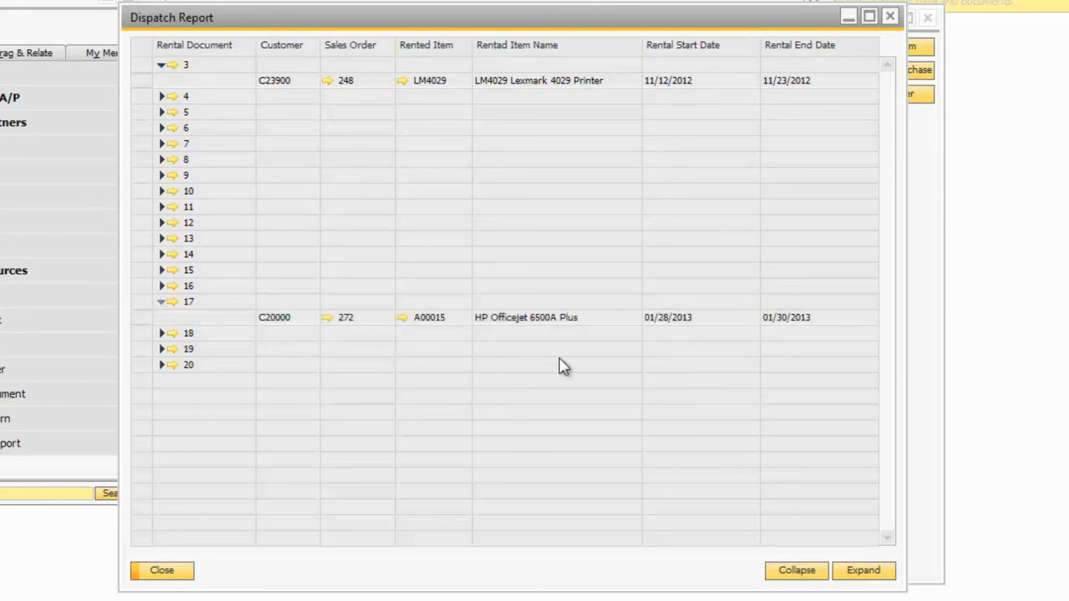